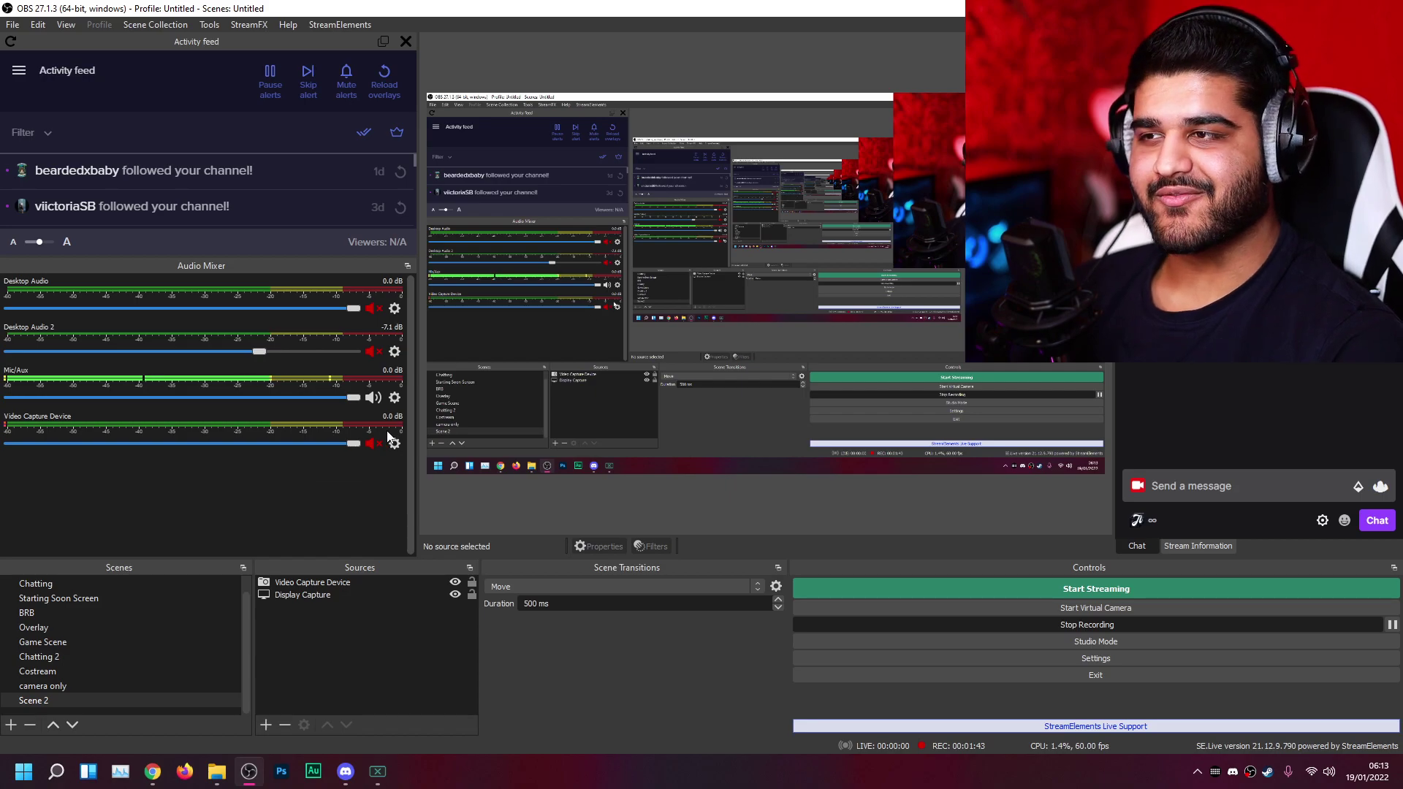
Step: Open the Mic/Aux audio filters window and move it further left
click(395, 398)
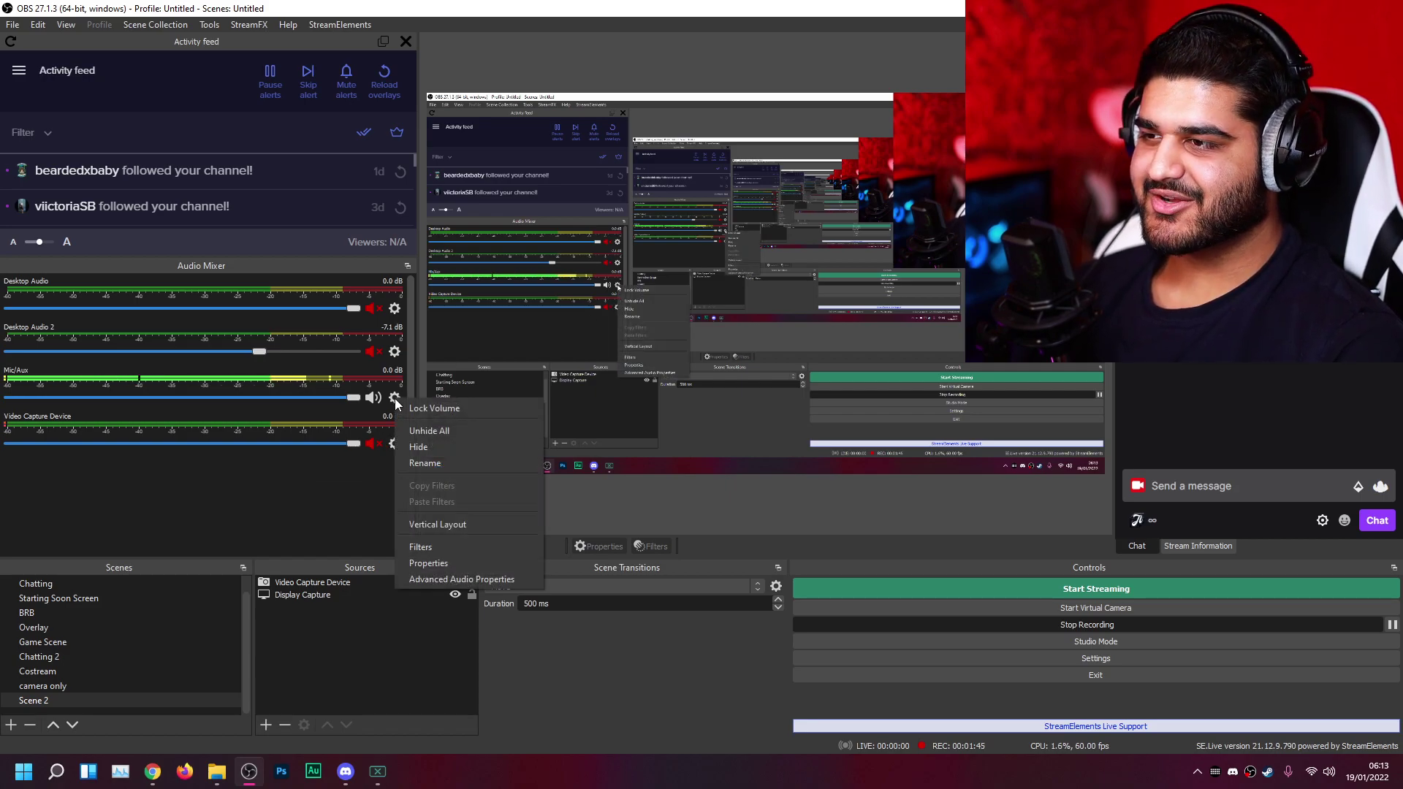
click(431, 547)
drag(561, 113, 370, 112)
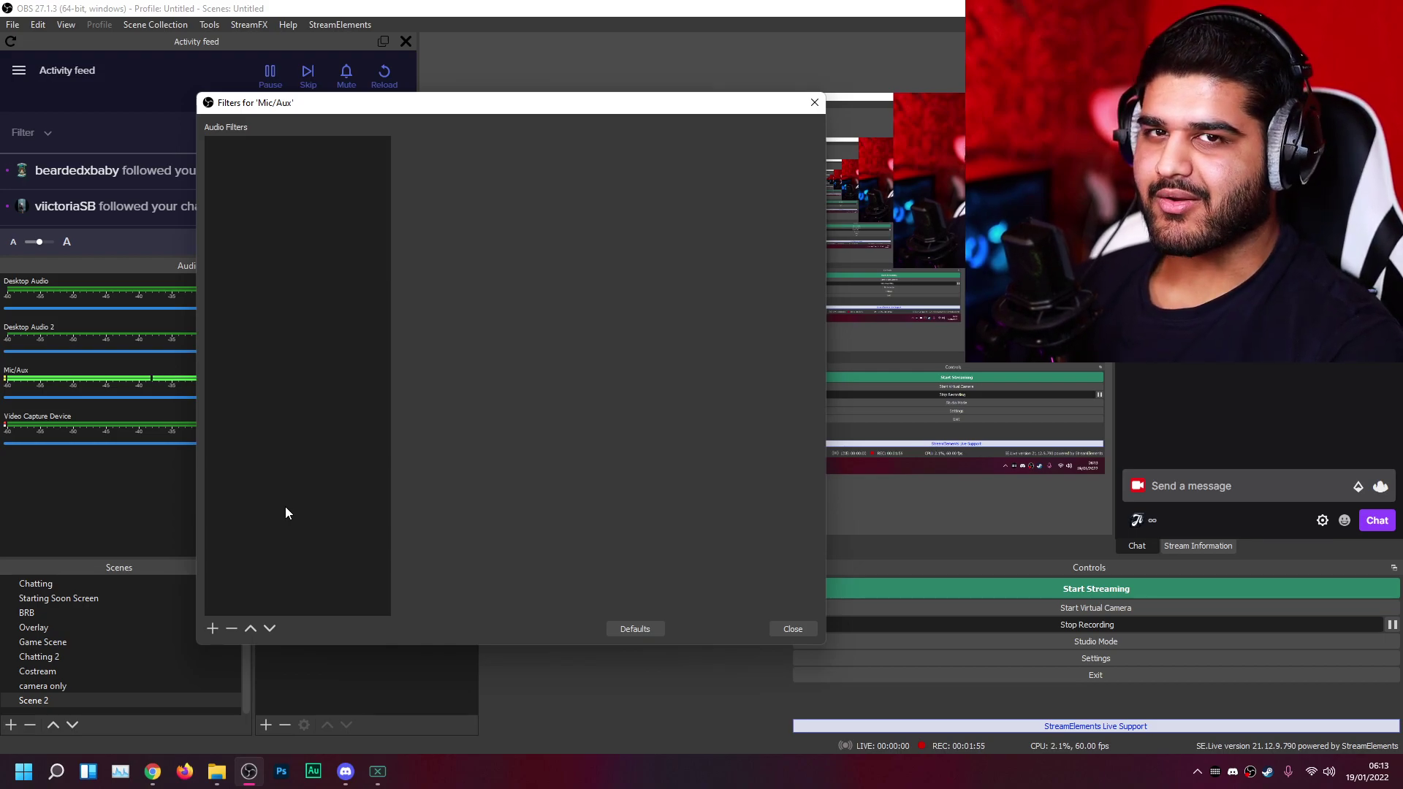
Step: Add a Noise Gate with close and open thresholds at -55 dB and 1 ms attack
click(212, 629)
click(256, 721)
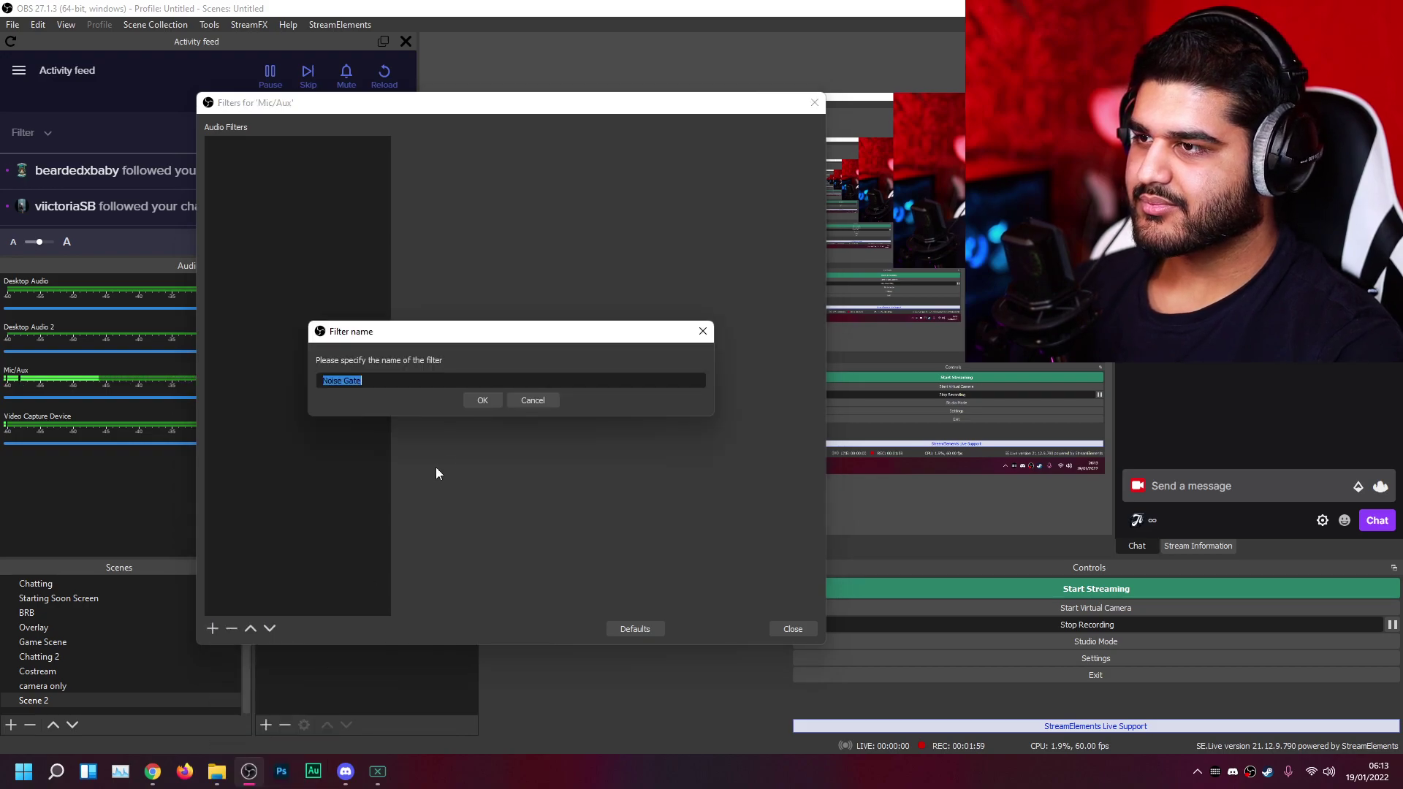
click(484, 401)
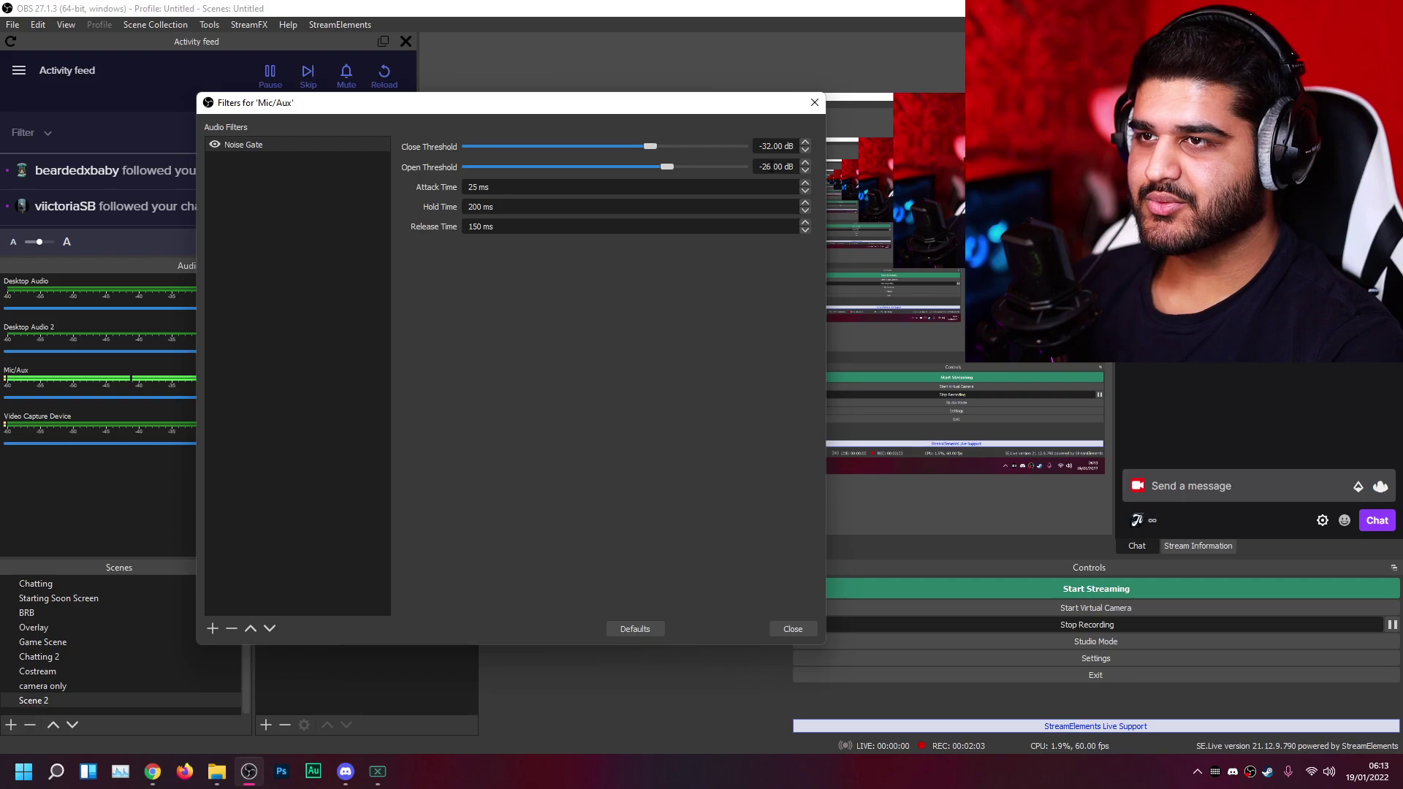
text(55)
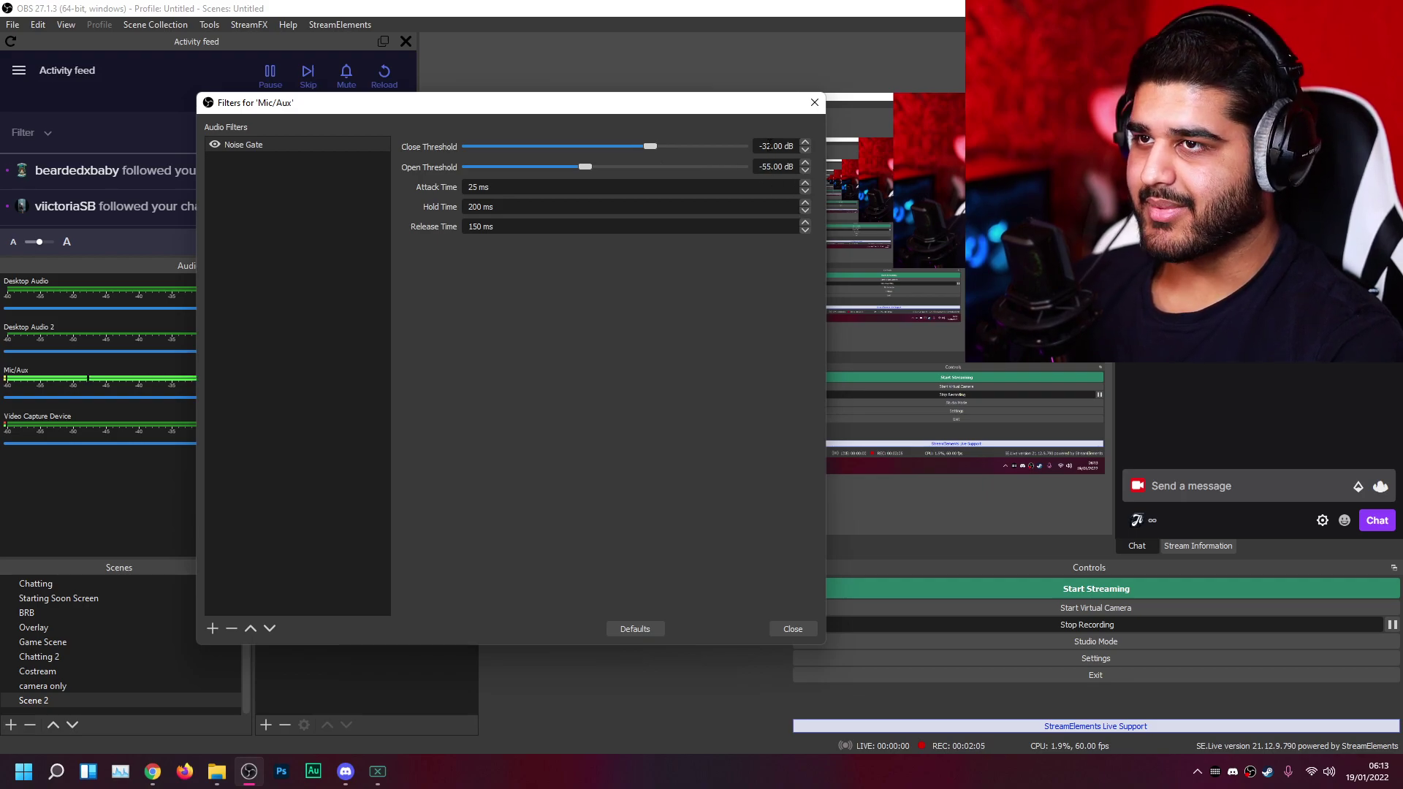
text(55)
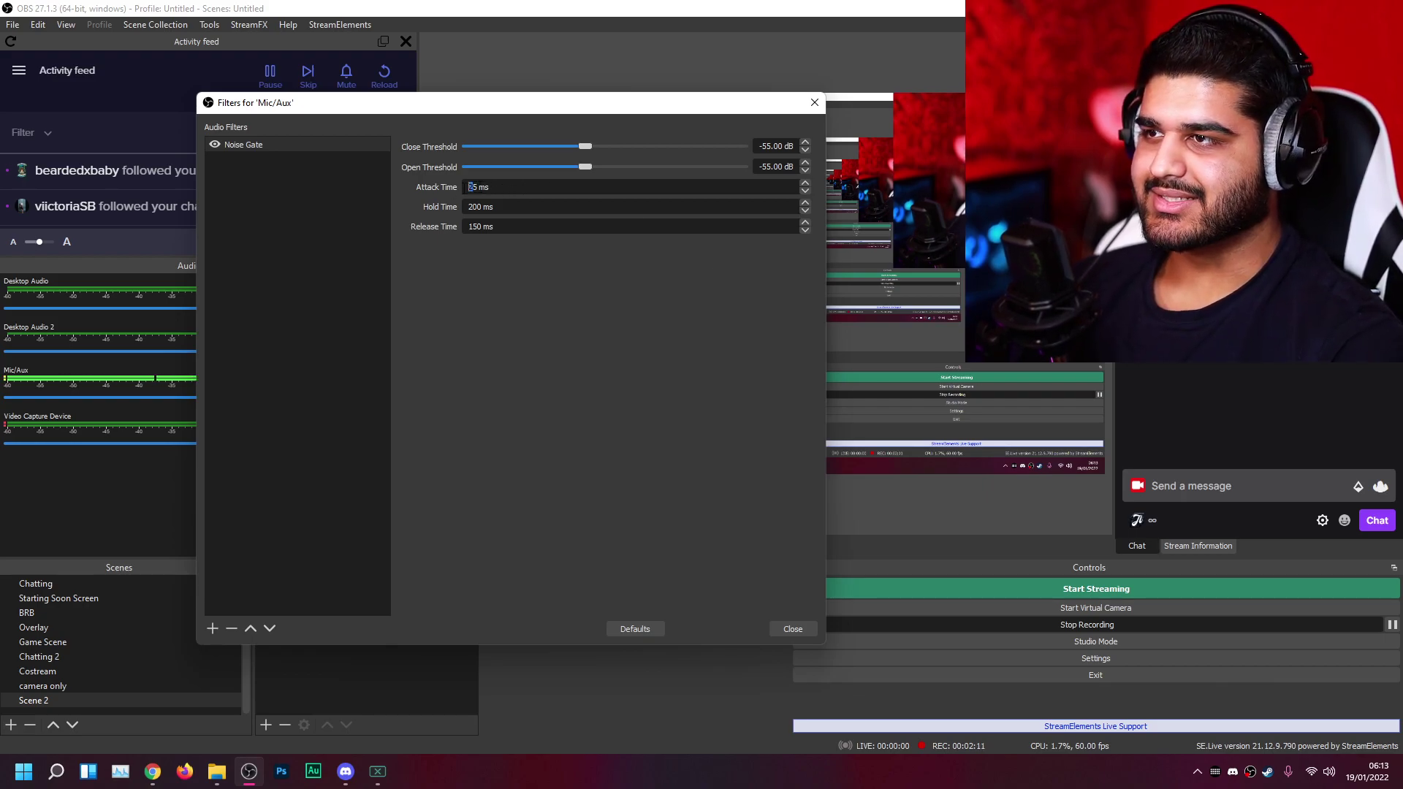
key(BackSpace)
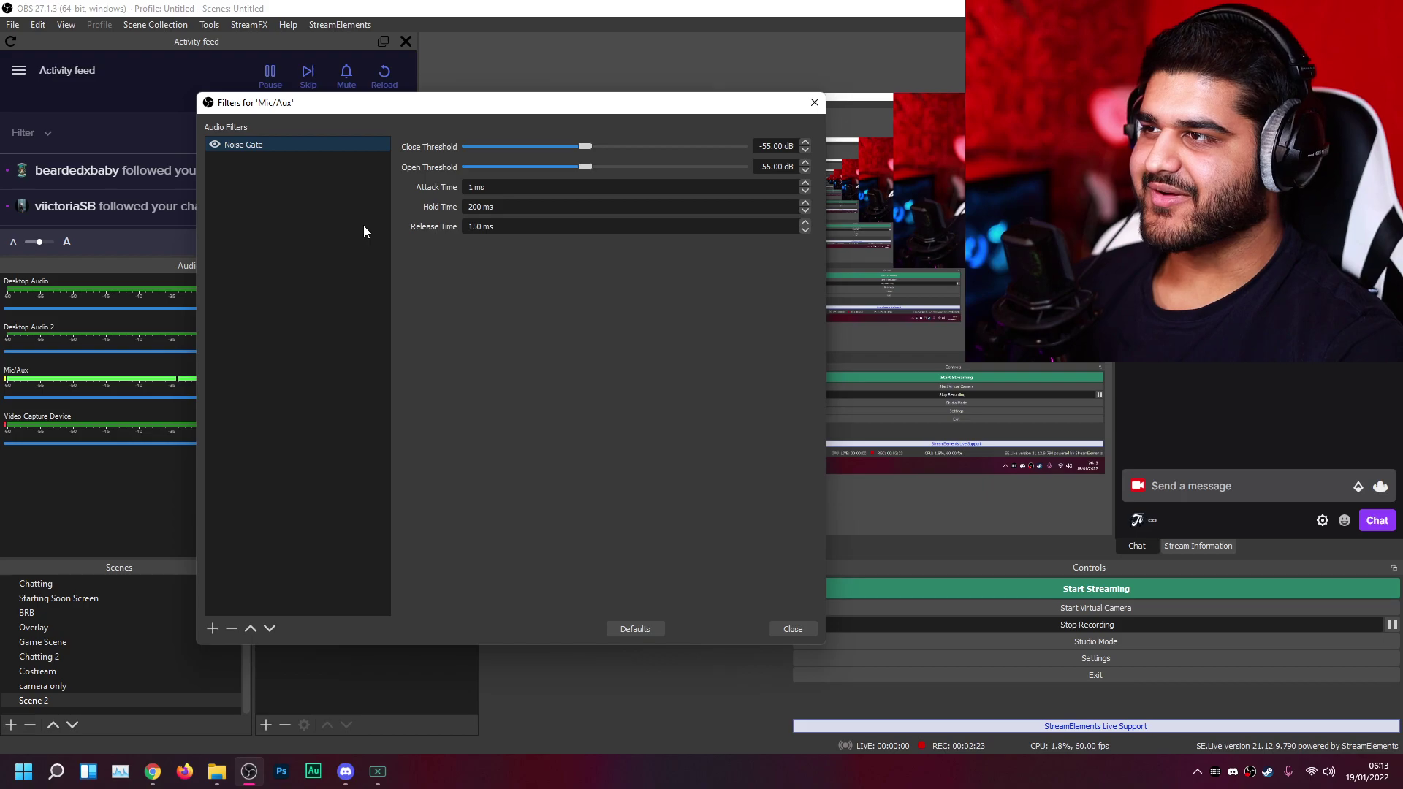
Step: Add a Compressor filter below Noise Gate with a 4.00:1 ratio
click(211, 628)
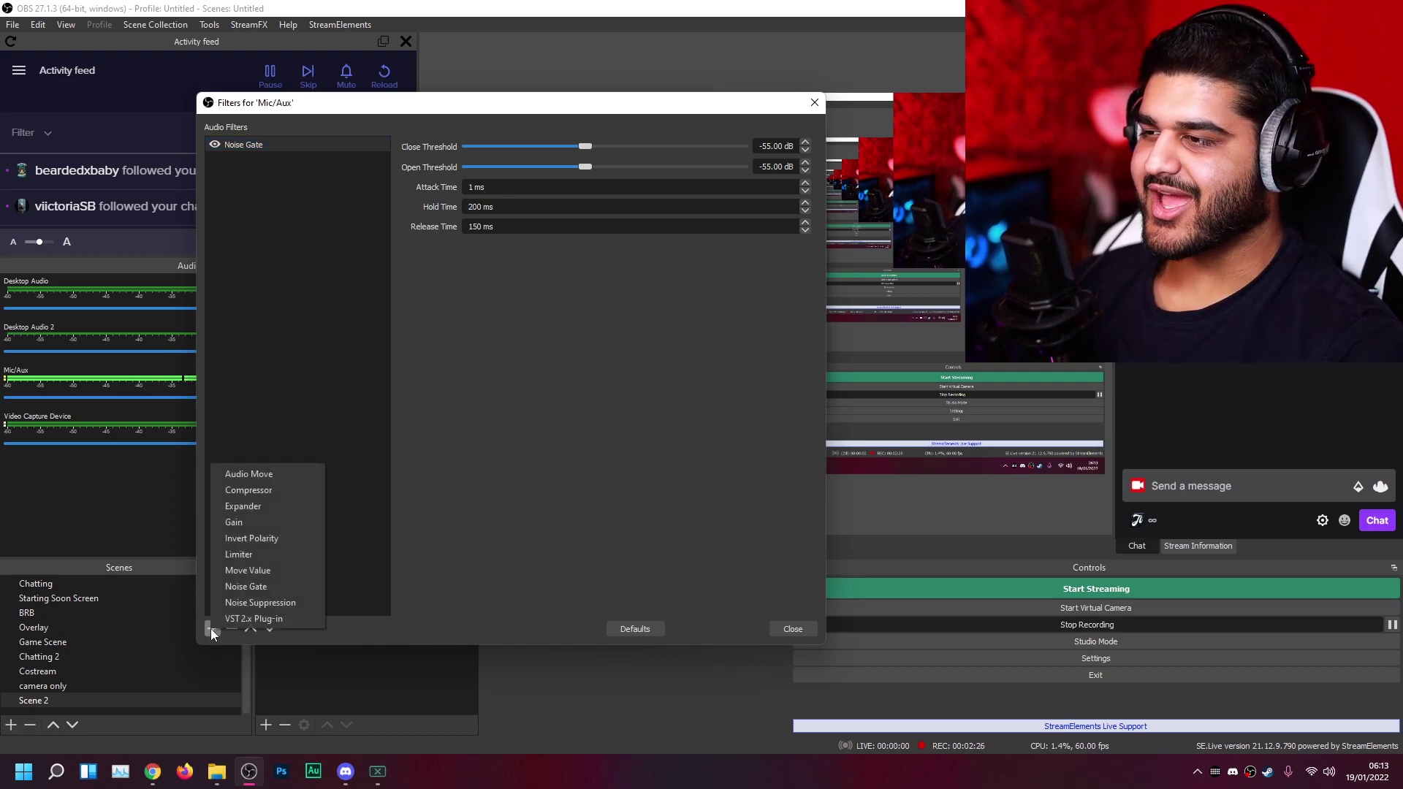
click(263, 490)
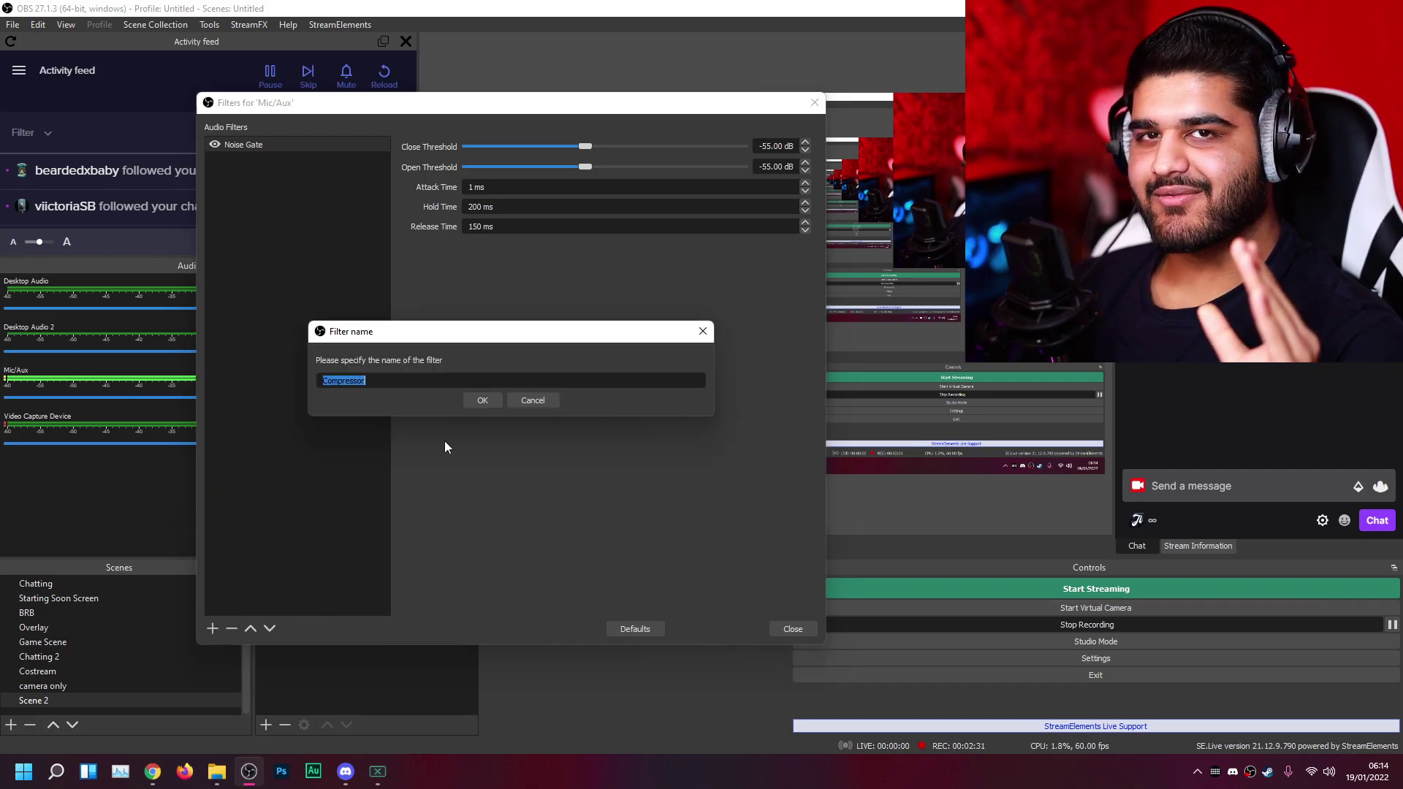
click(482, 400)
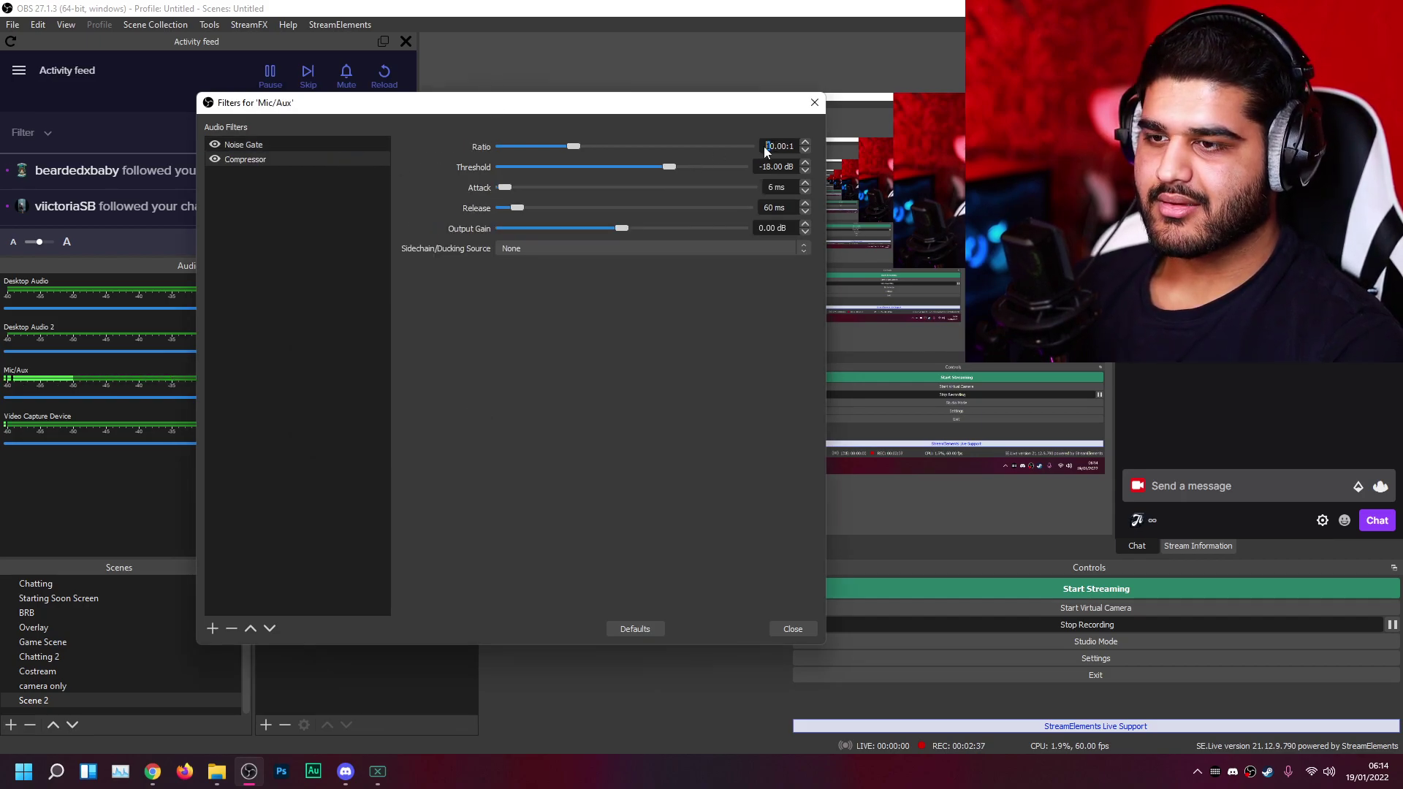
text(4)
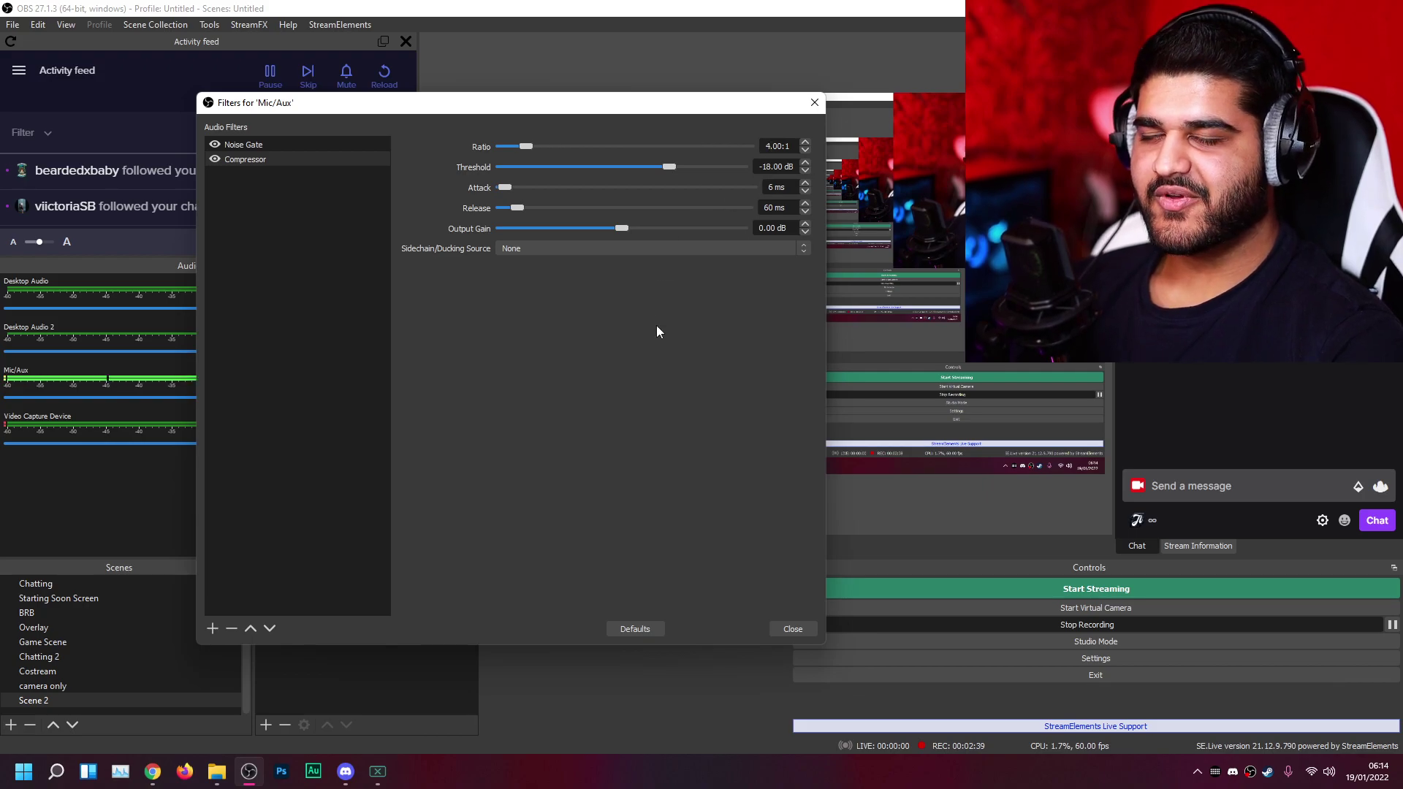
Step: Reposition and resize the Filters window
drag(531, 104, 740, 150)
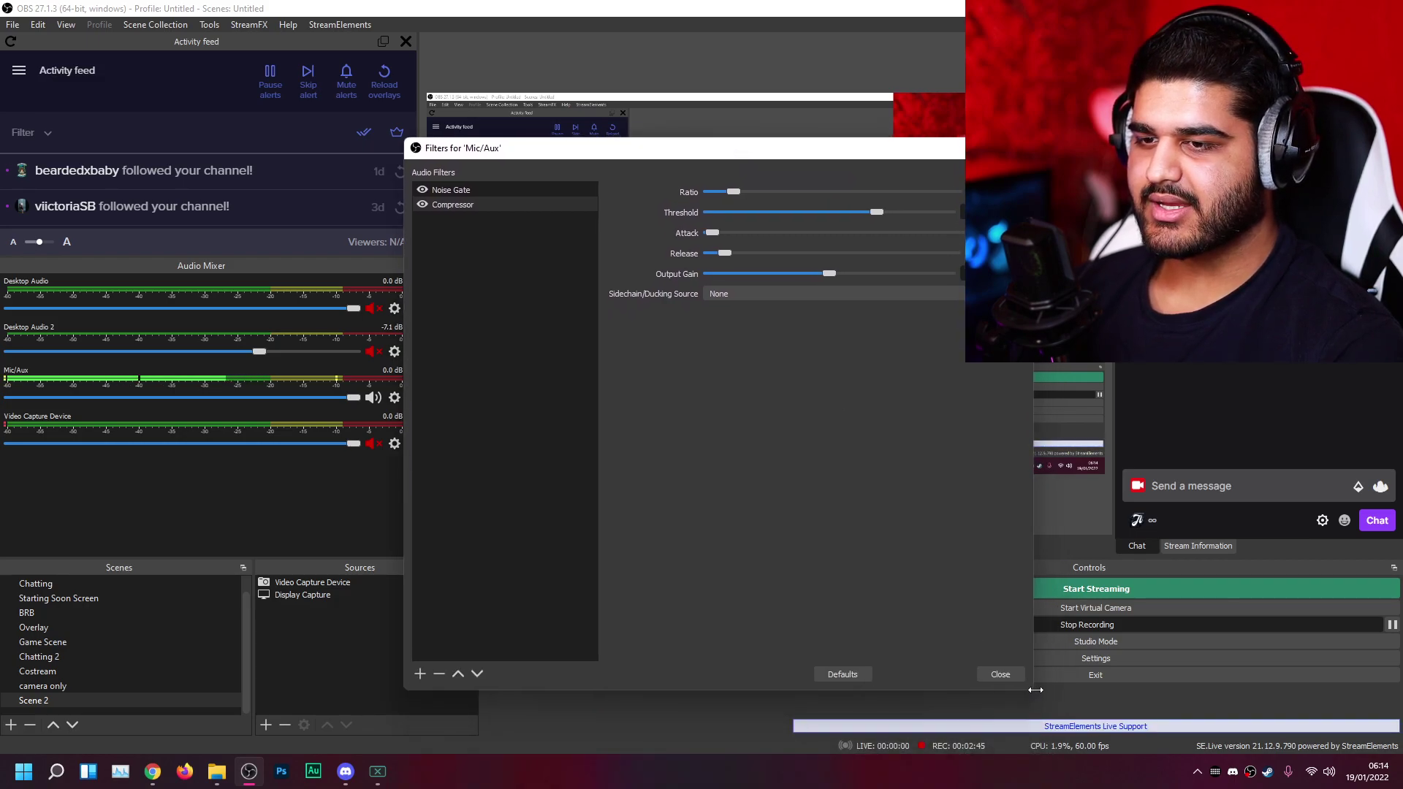
drag(1025, 691, 867, 683)
drag(568, 156, 573, 155)
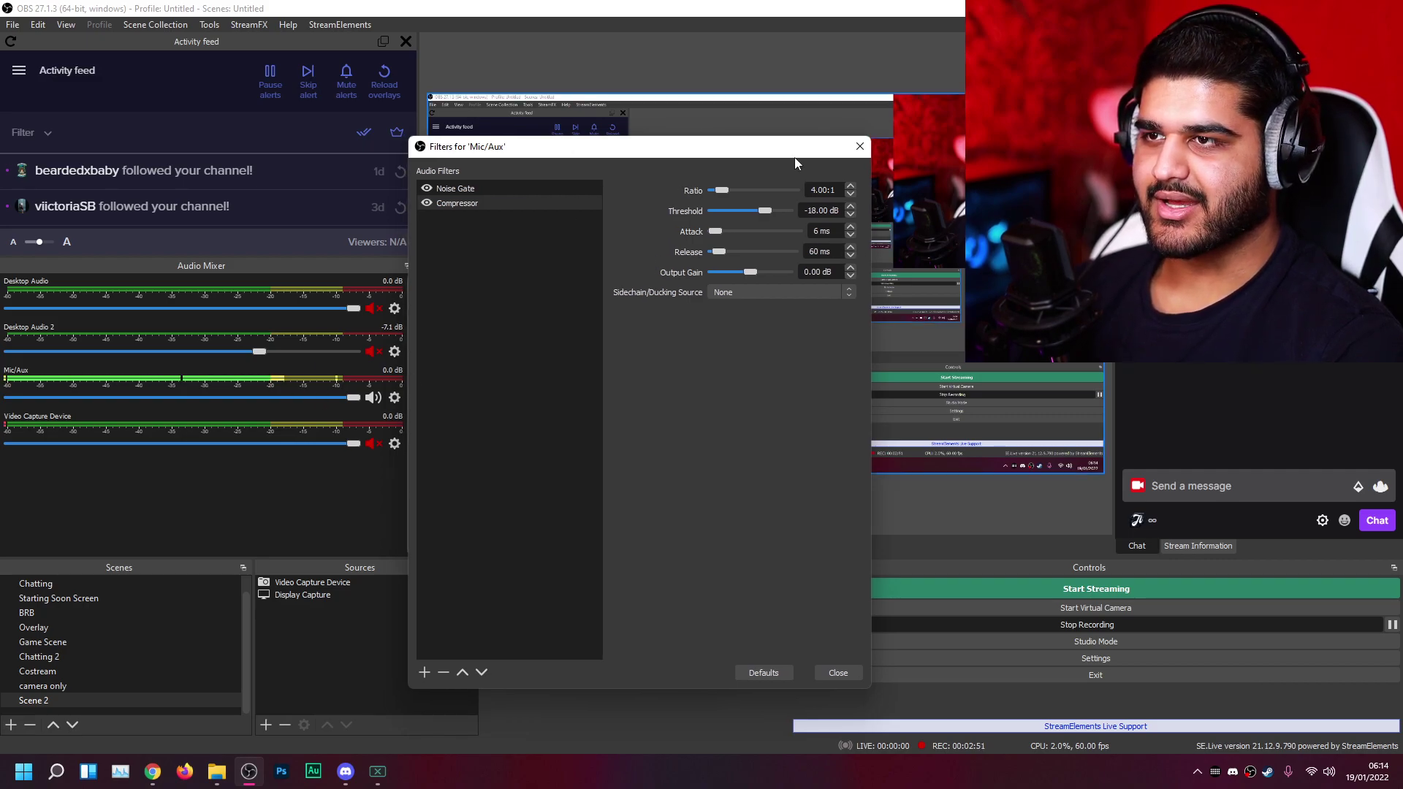
click(760, 230)
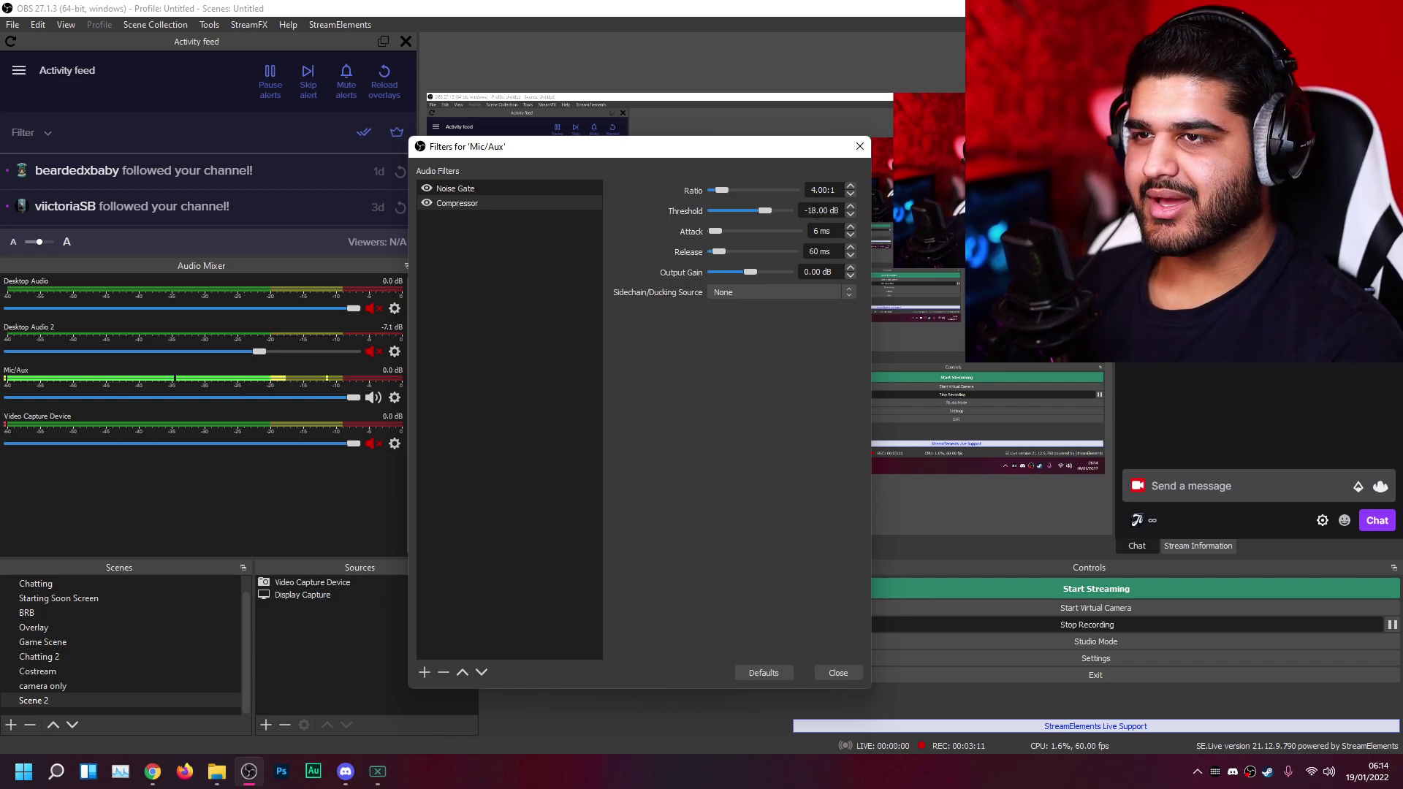
Step: Give the Compressor -20 dB threshold, 3 ms attack, 30 ms release and 8 dB output gain
click(808, 210)
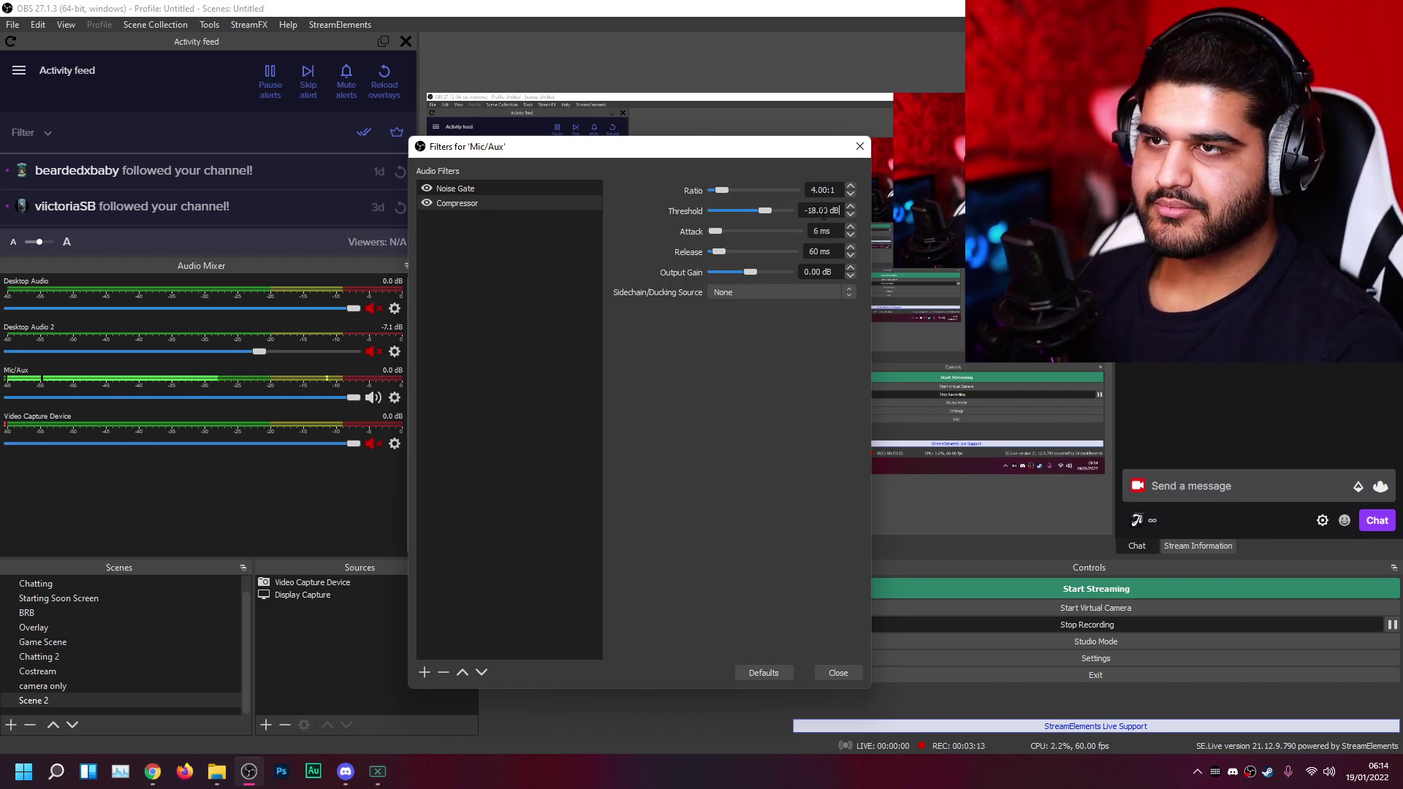
drag(818, 211, 807, 210)
text(20)
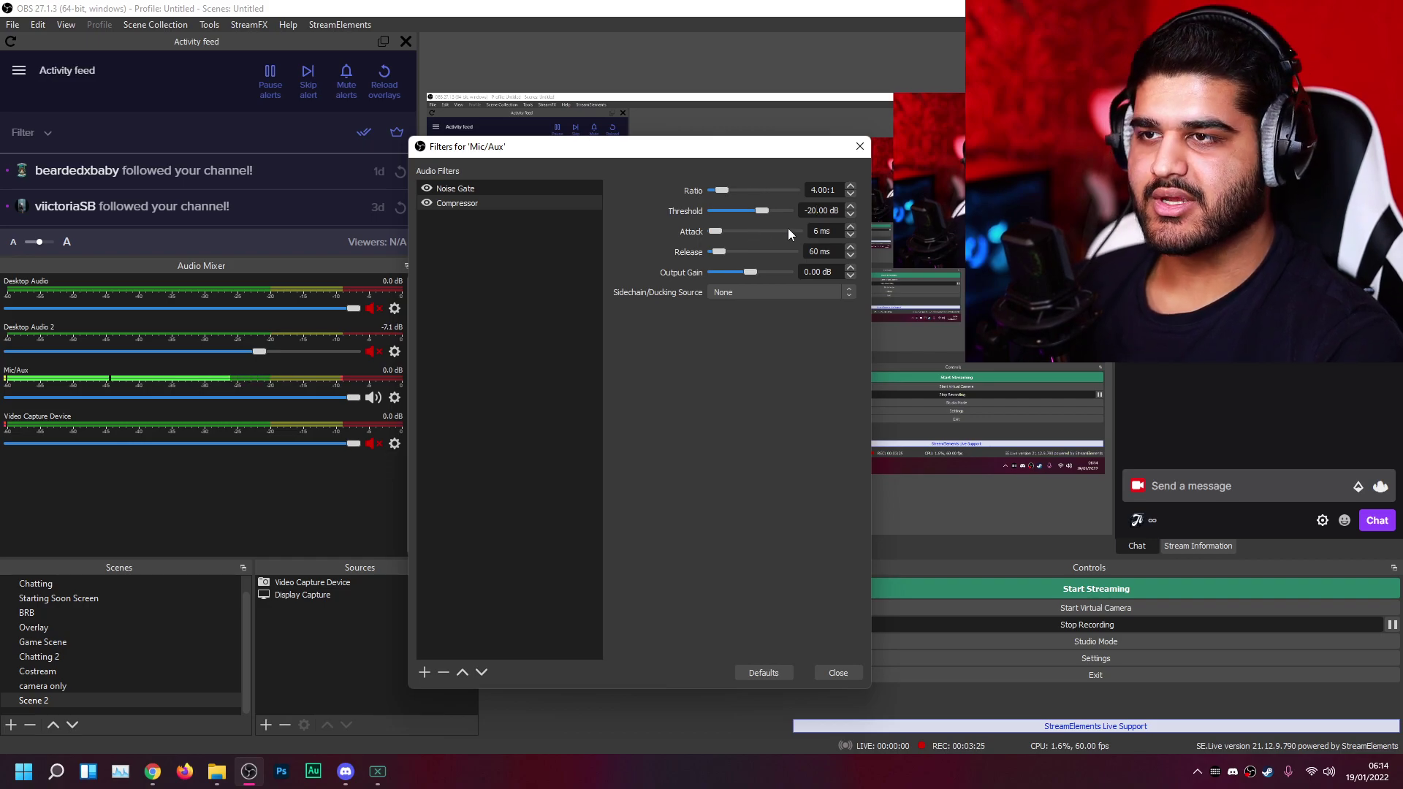
click(817, 211)
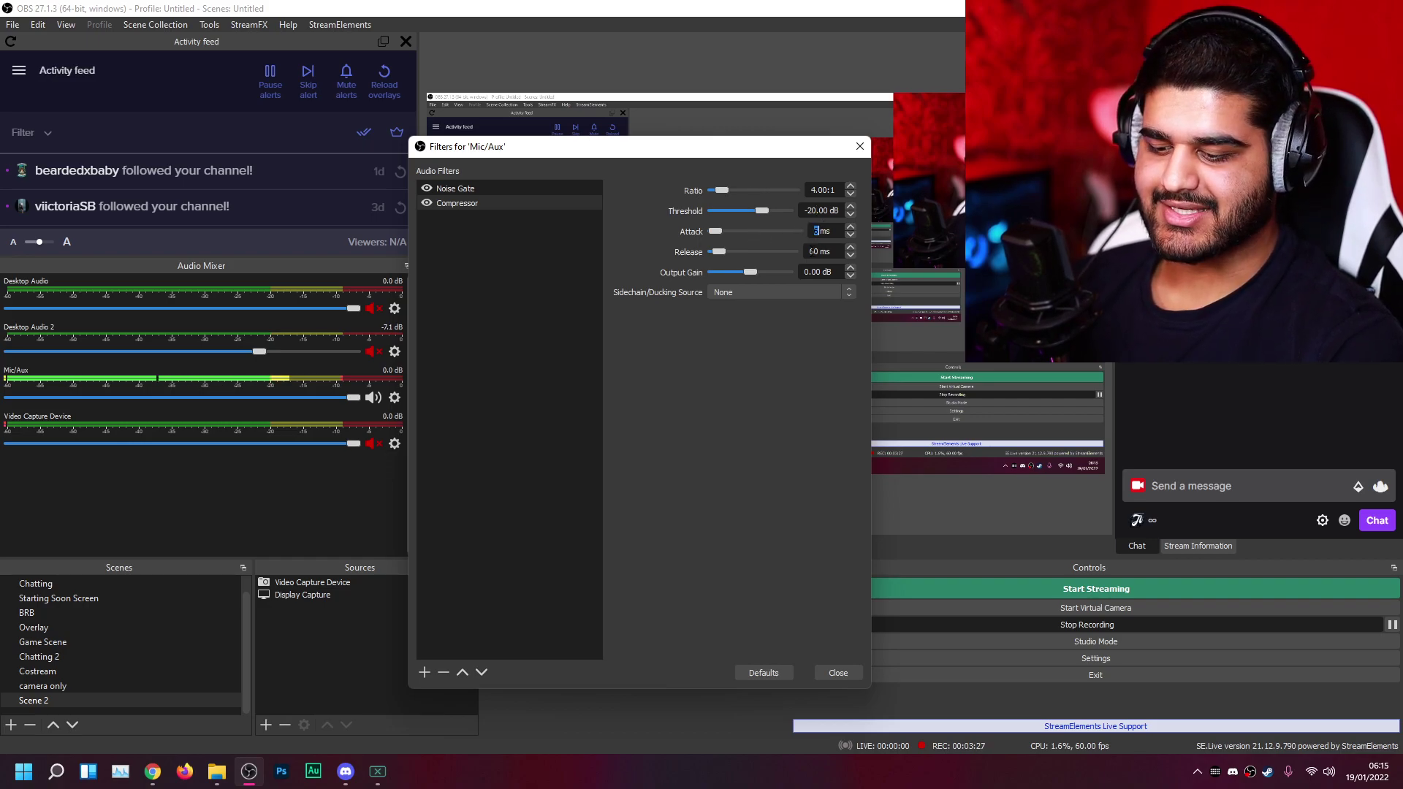
text(3)
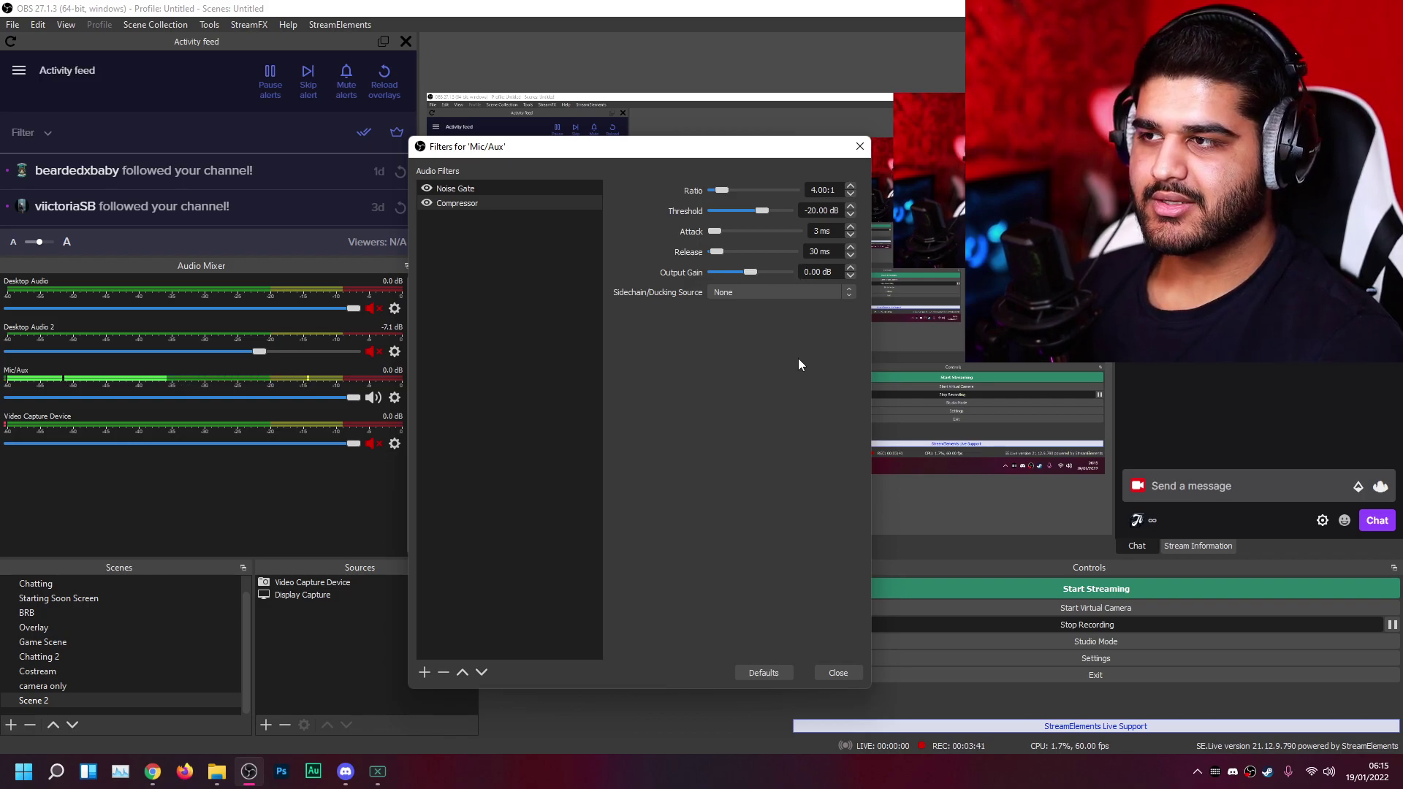
text(10)
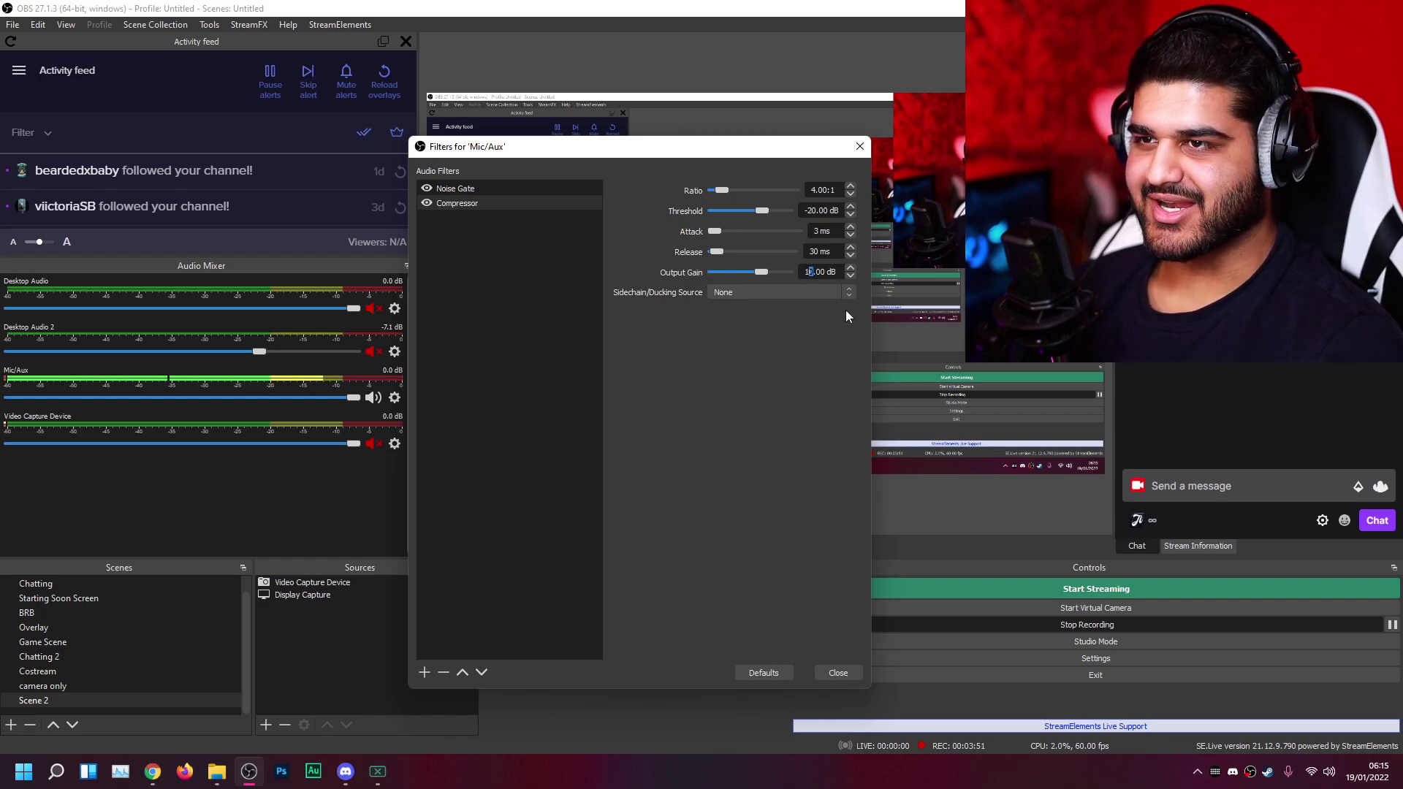
key(Delete)
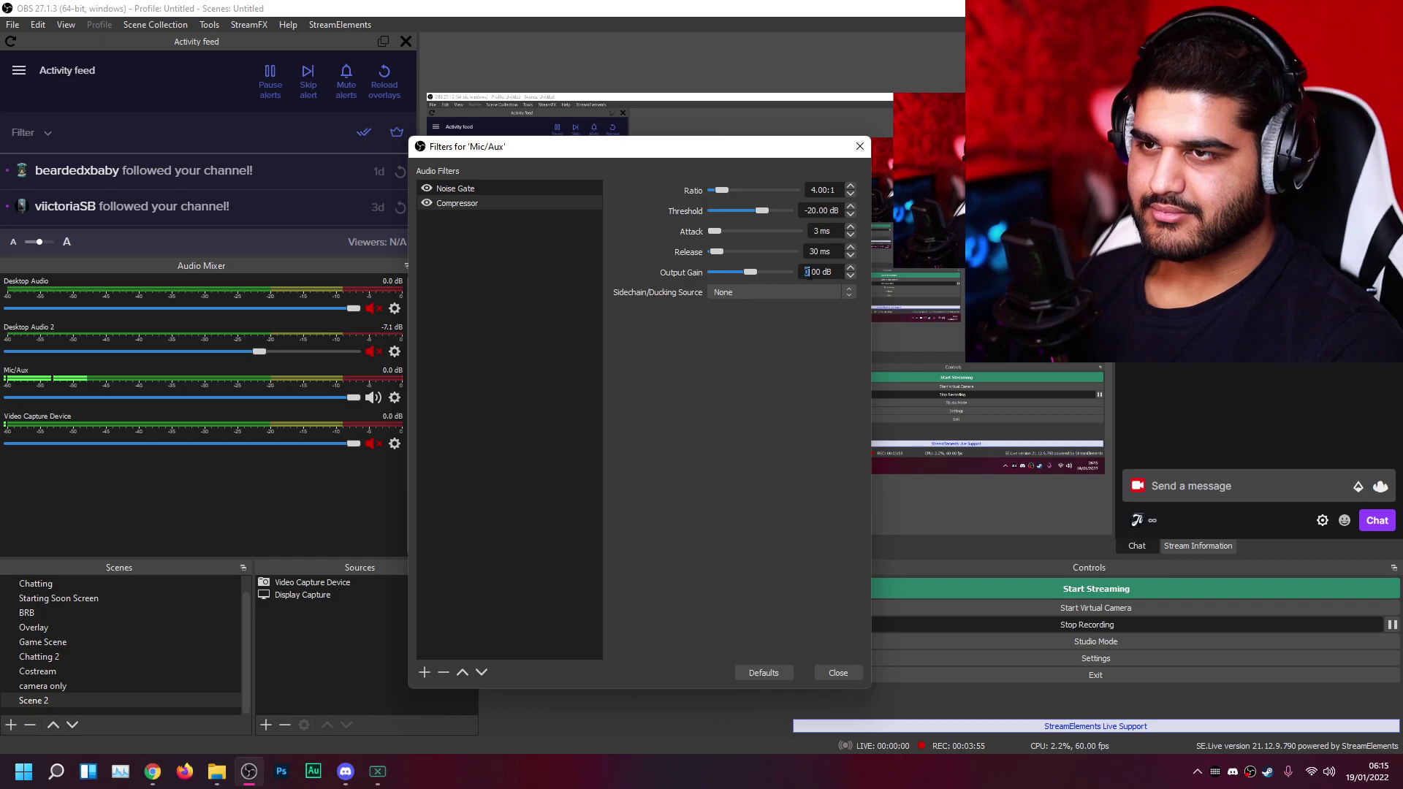
text(8)
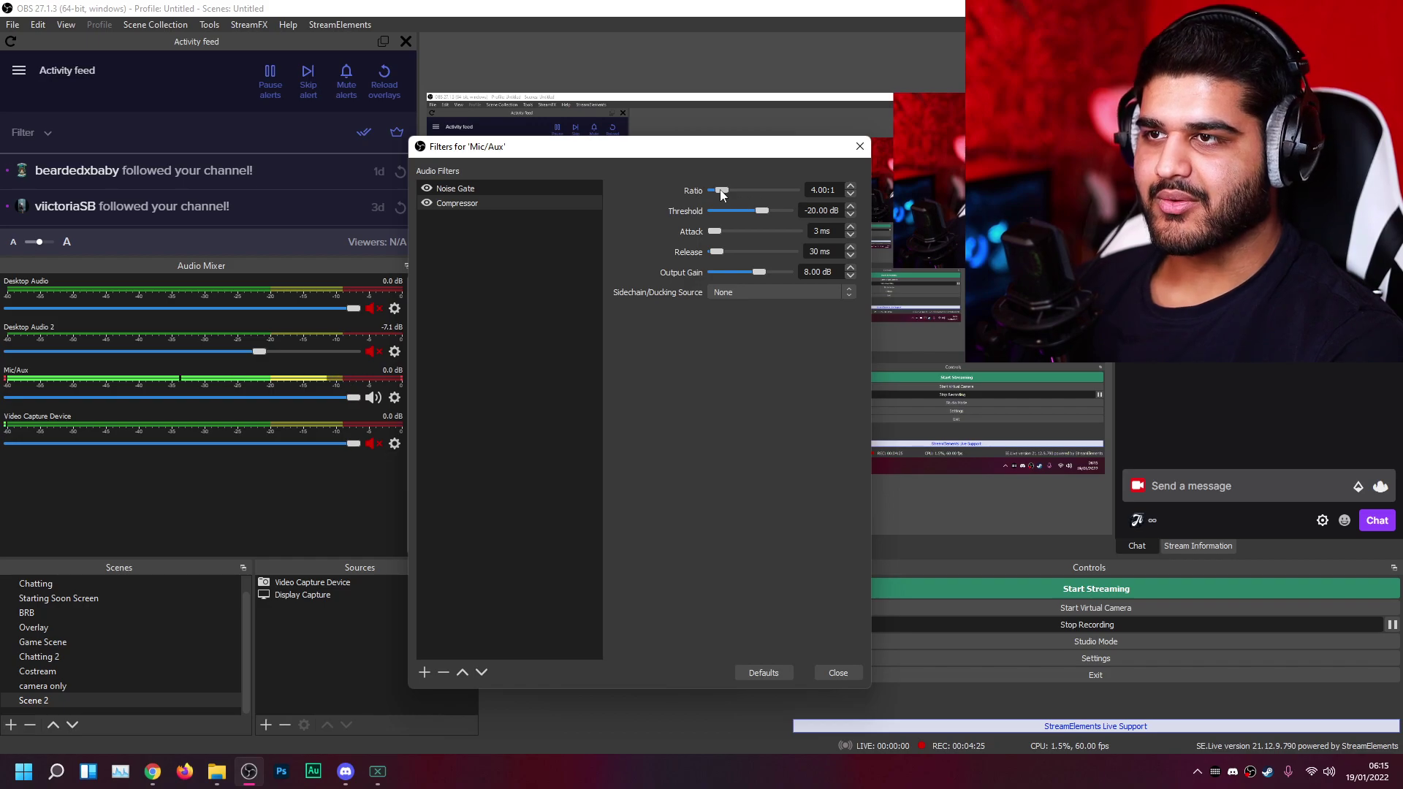
Step: Try a 10:1 ratio and output gains of 7.20–9.80 dB, then set the ratio back to 4.00:1
drag(723, 190, 735, 190)
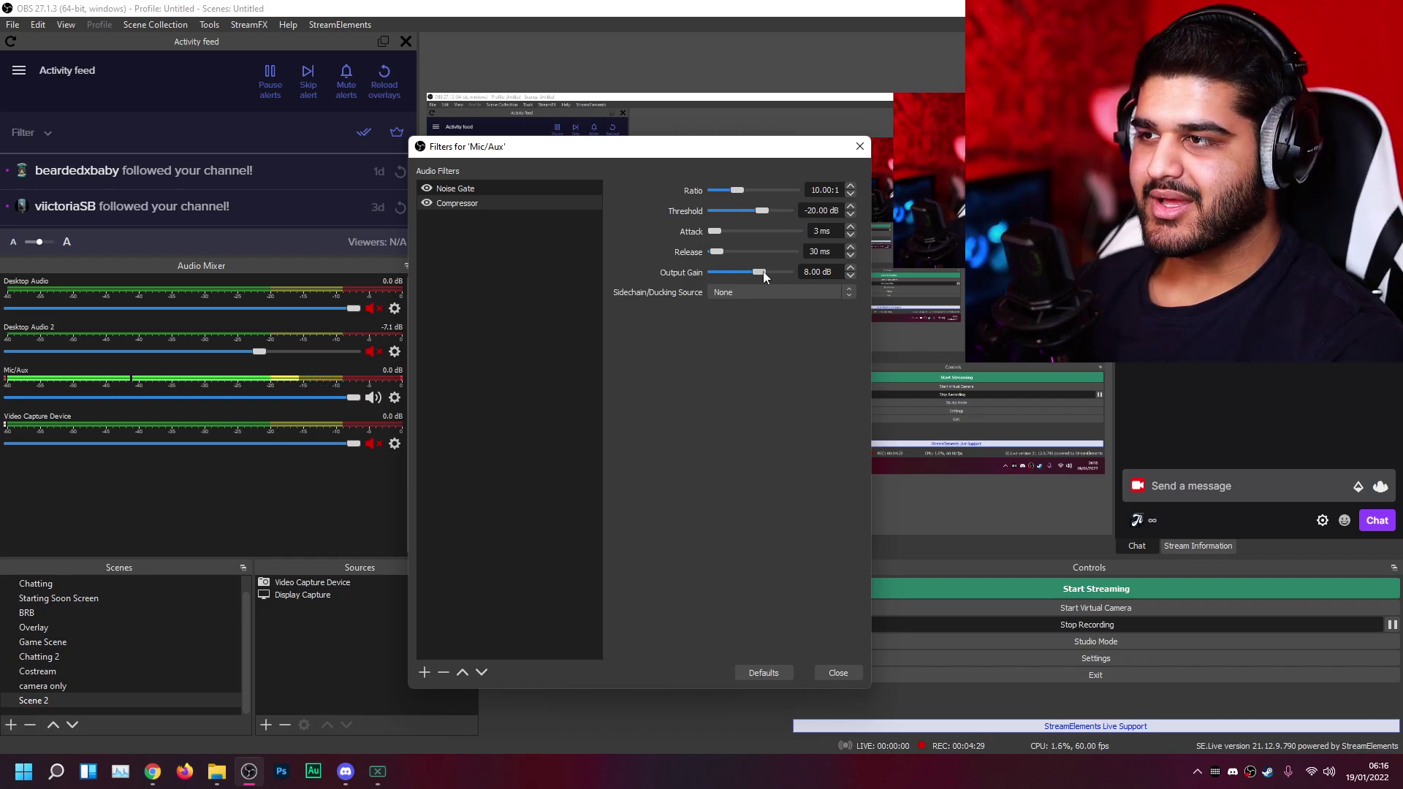
drag(761, 273, 765, 274)
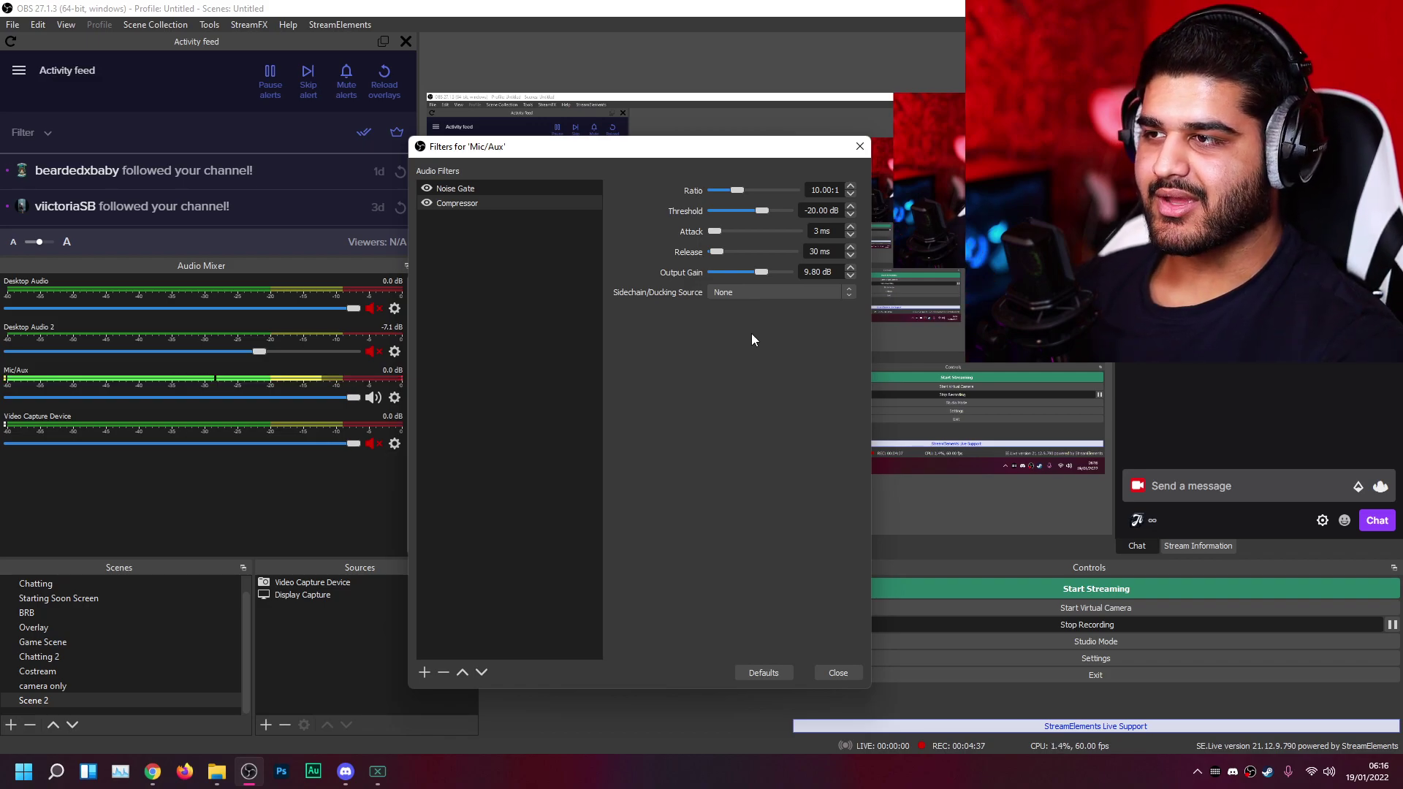
drag(760, 272, 757, 272)
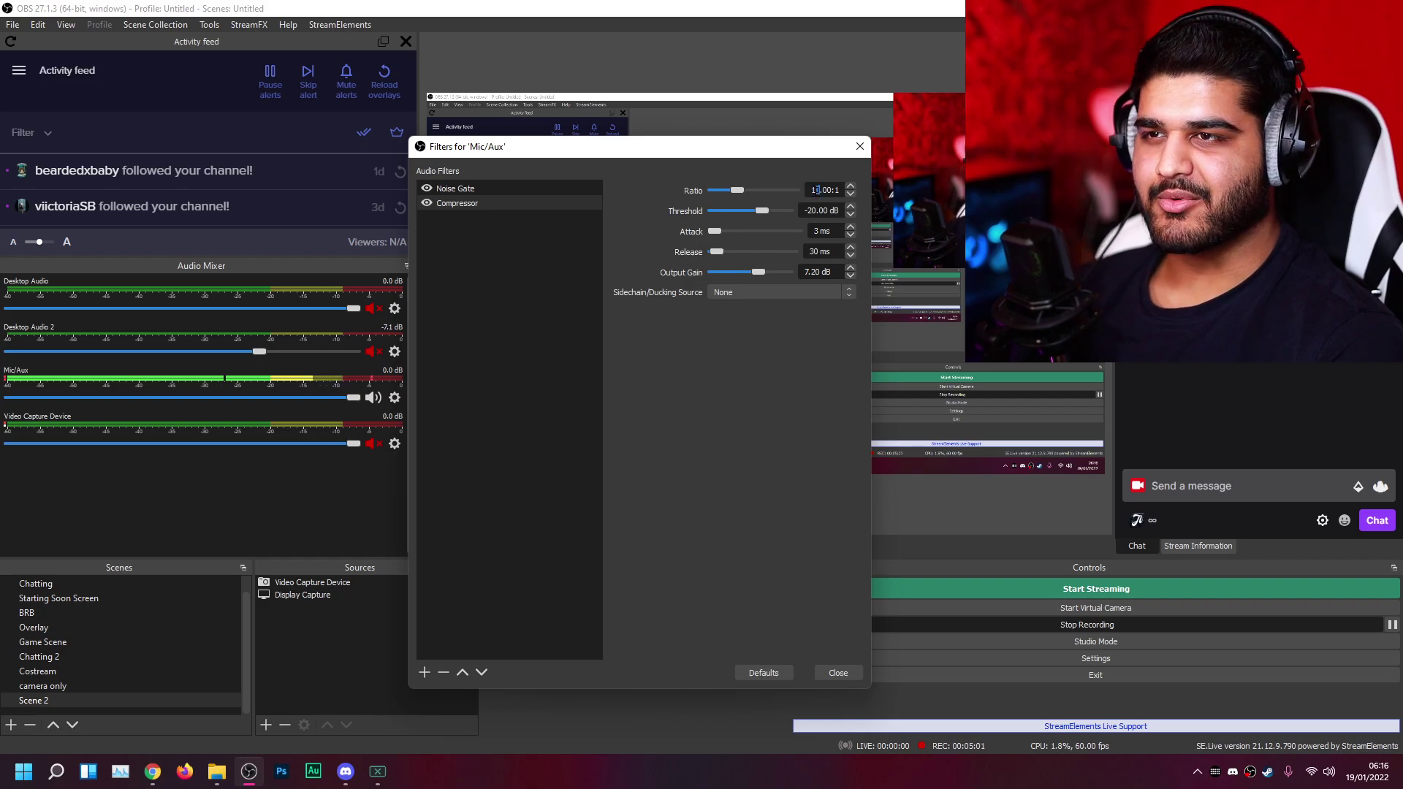
text(4)
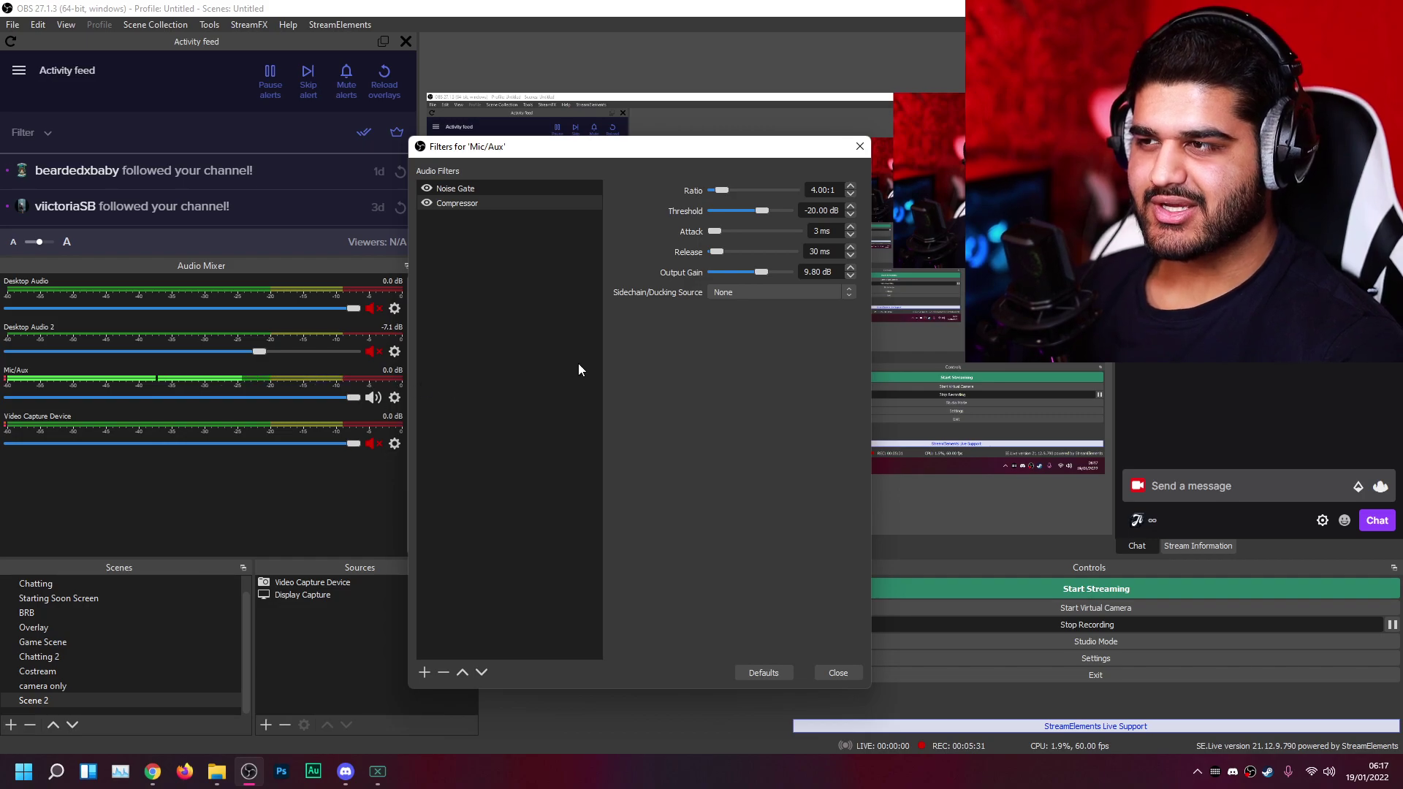
Step: Add a Limiter after the Compressor and set its threshold to -1.00 dB
click(520, 259)
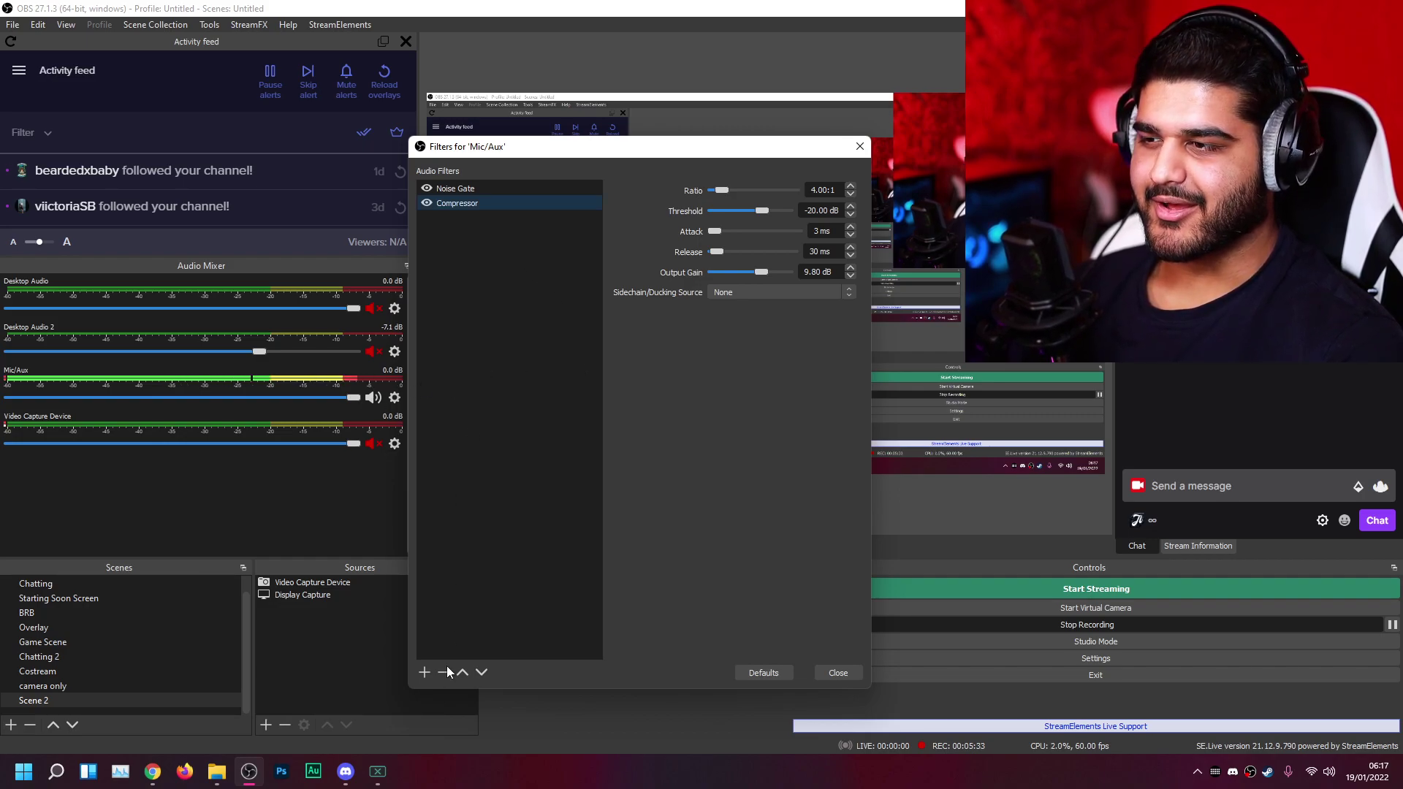
click(425, 672)
click(467, 603)
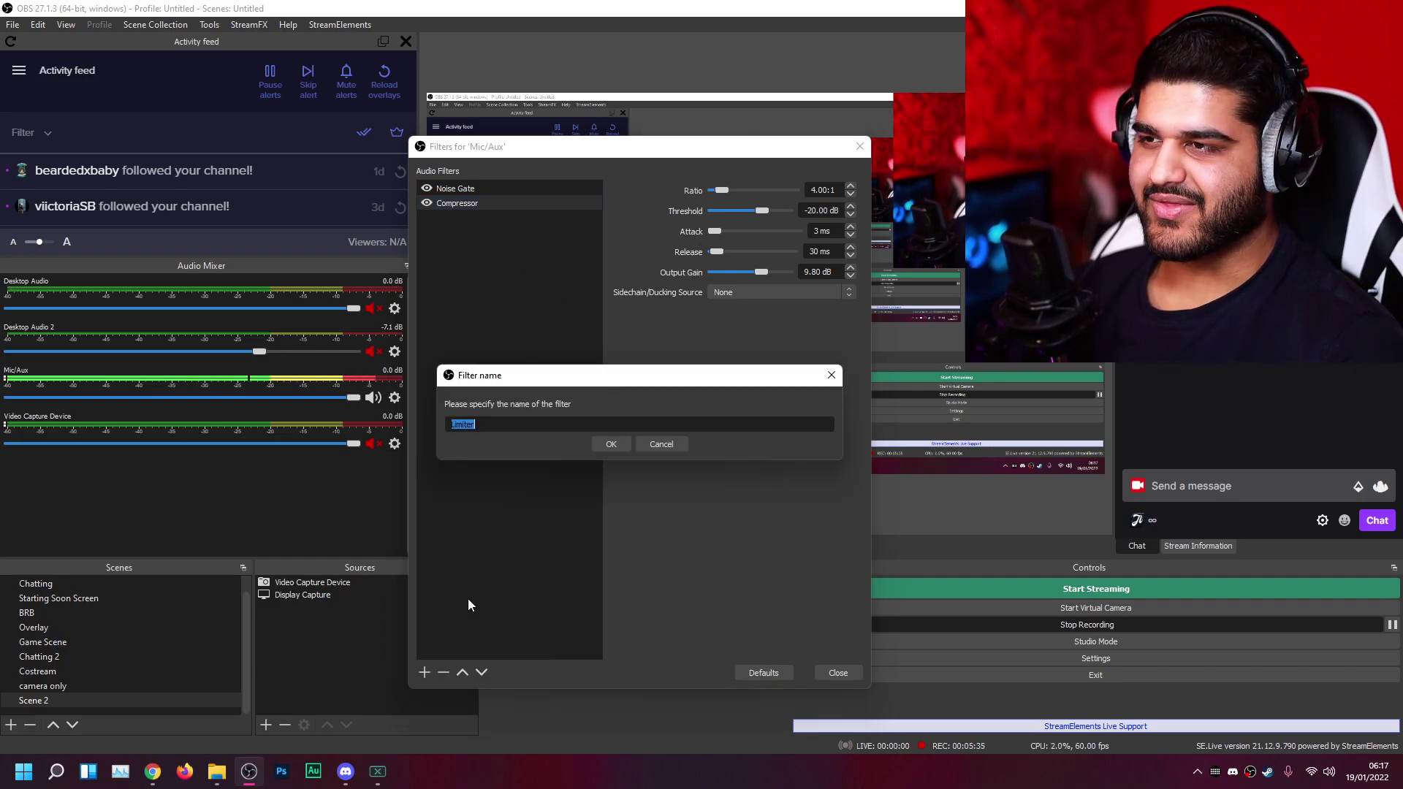
click(610, 443)
double_click(808, 190)
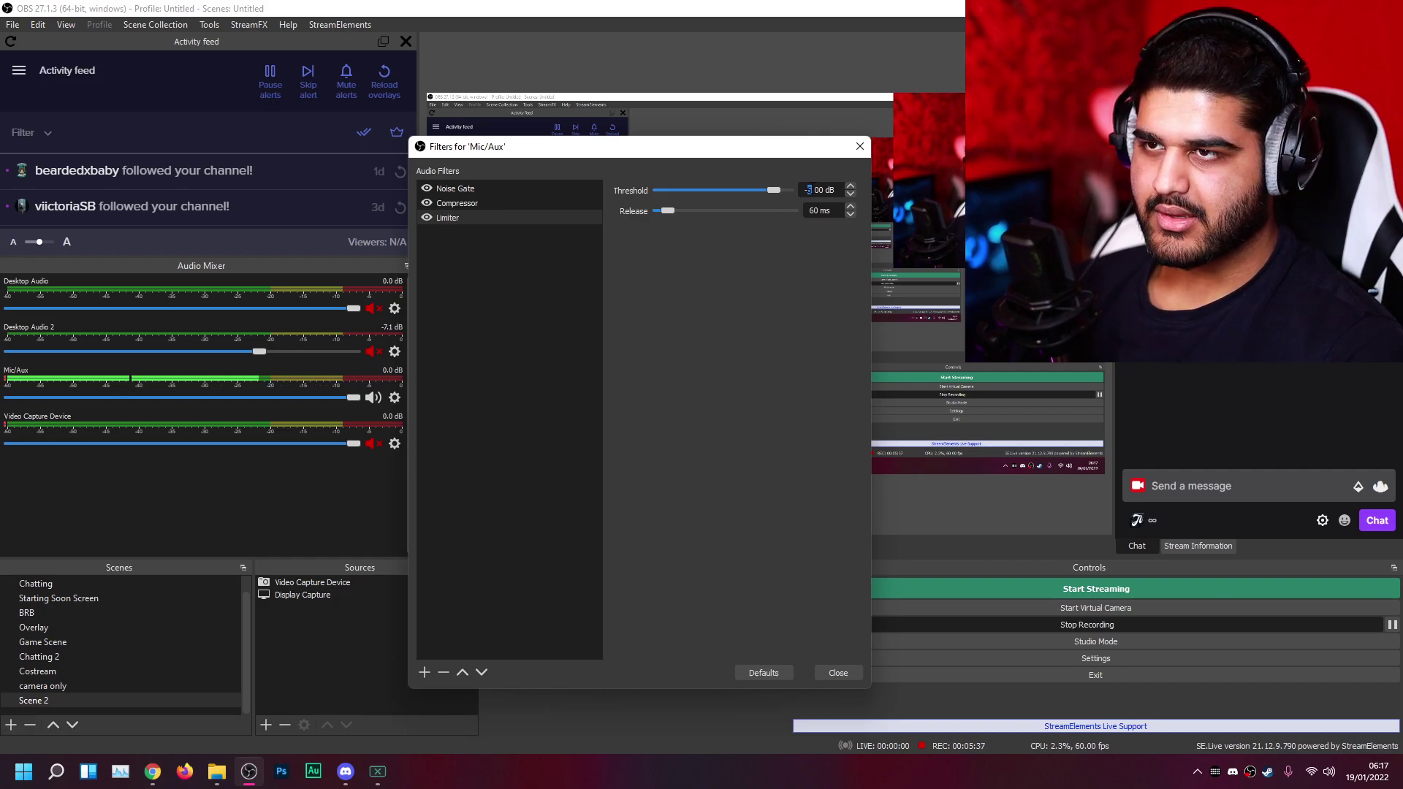
text(1)
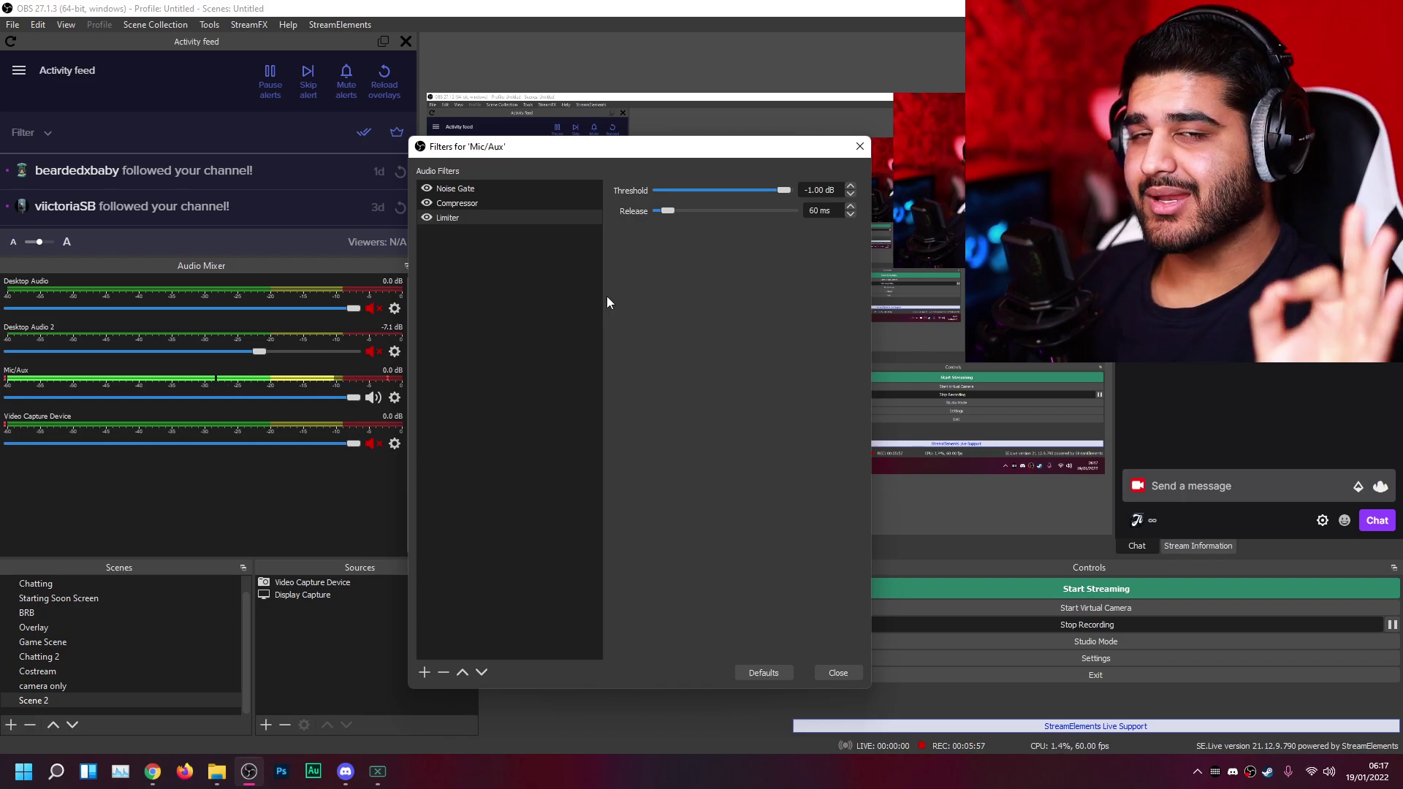
Step: Add a VST 2.x Plug-in filter below the Limiter, keeping its default name
click(425, 673)
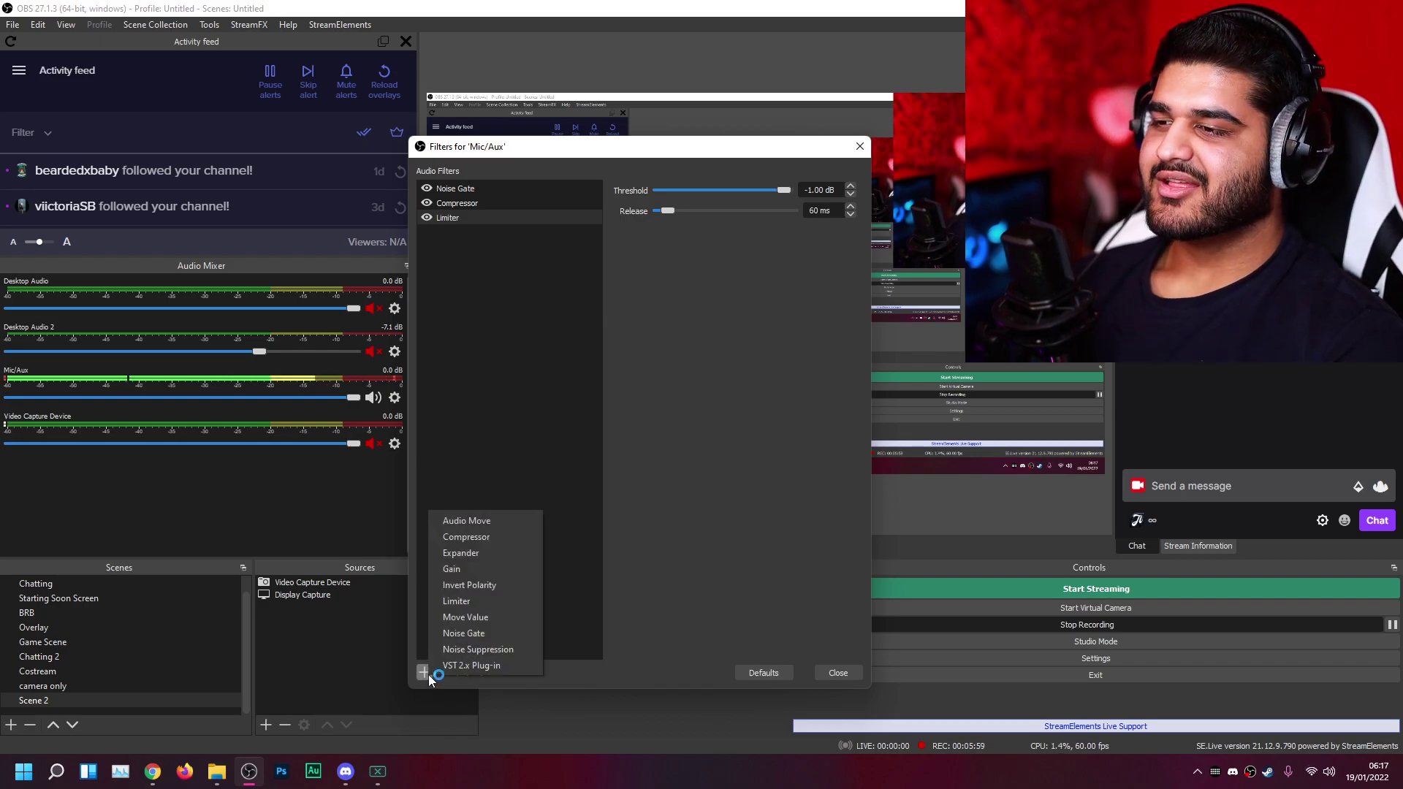
click(460, 668)
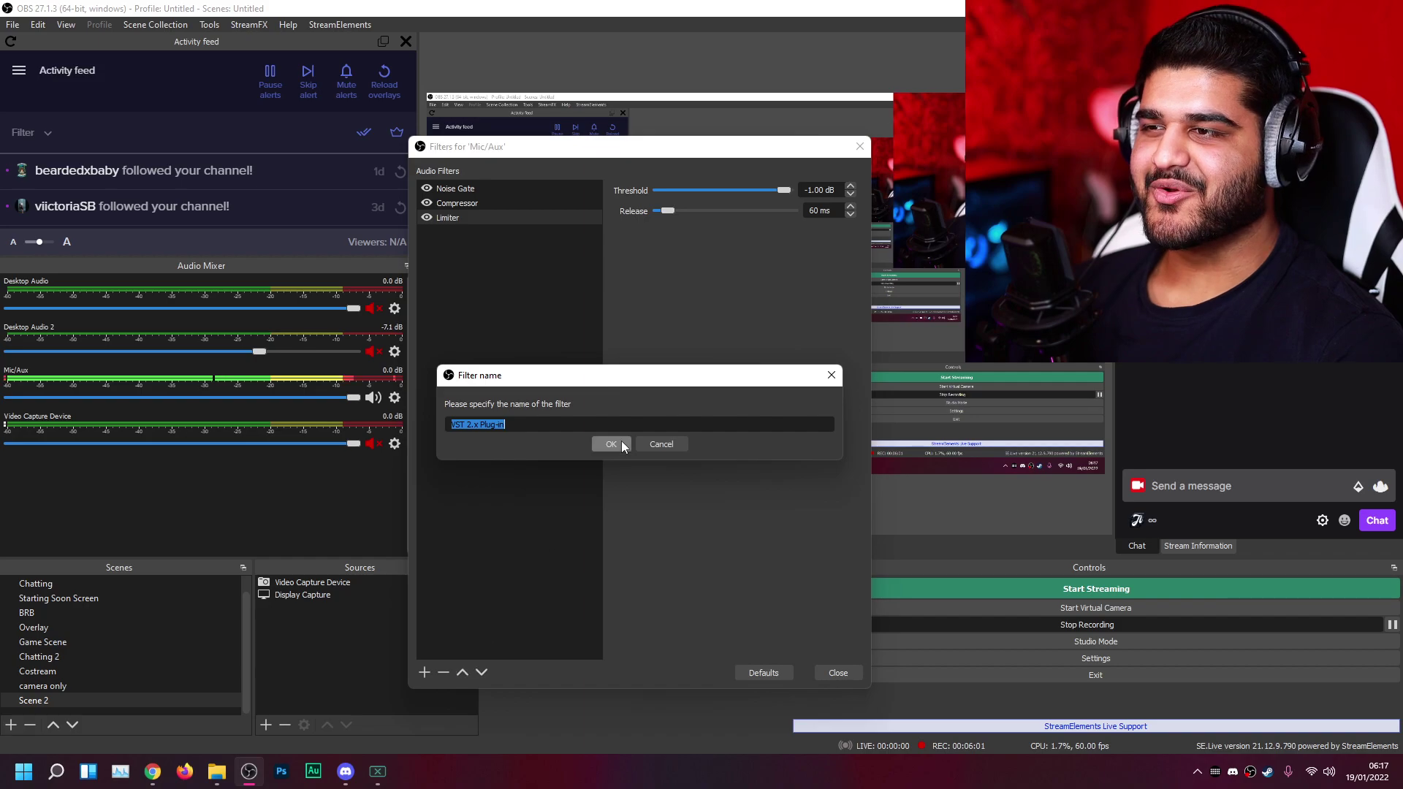
click(620, 442)
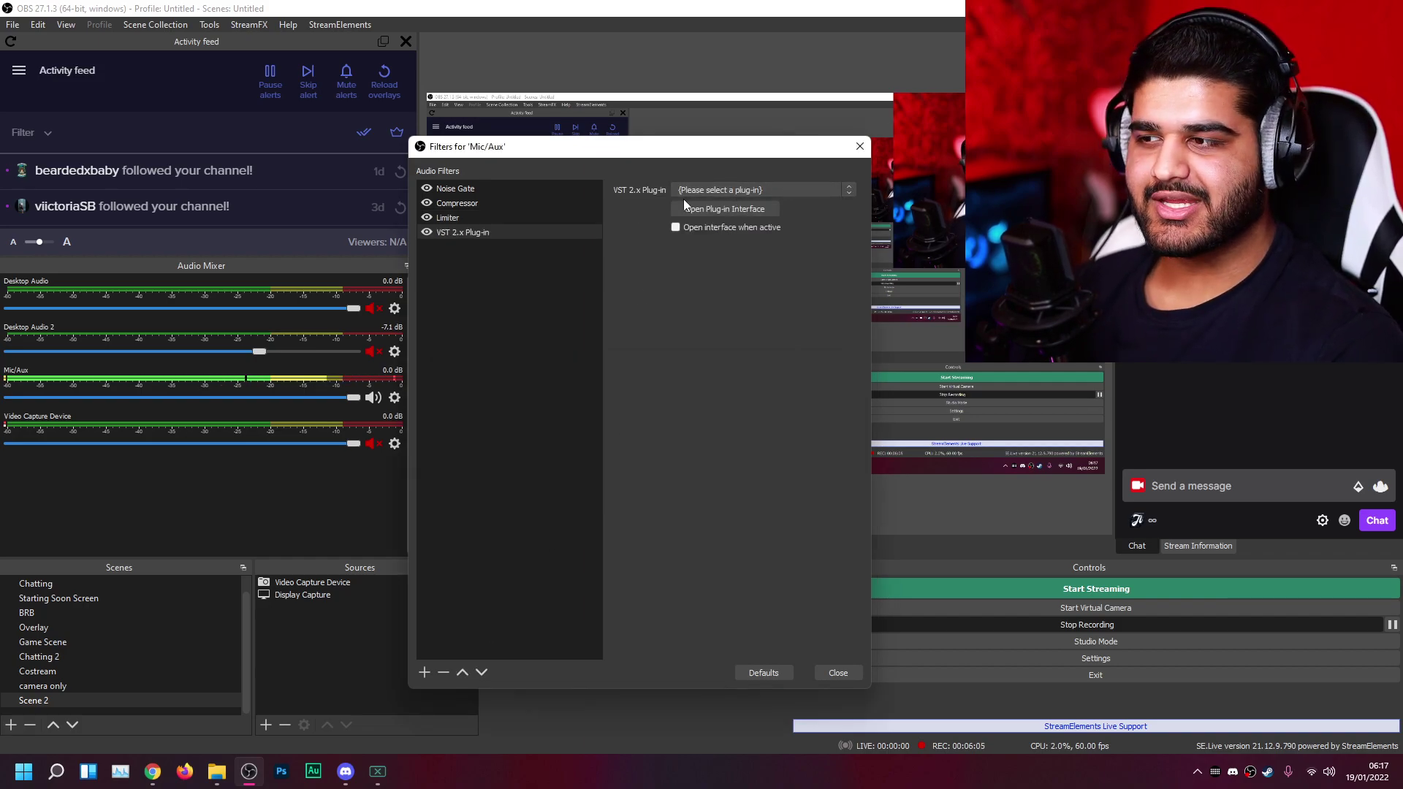
click(152, 771)
Step: Search Google for reaper plugins and download 64-bit ReaPlugs VST v2.36 from reaper.fm
click(260, 96)
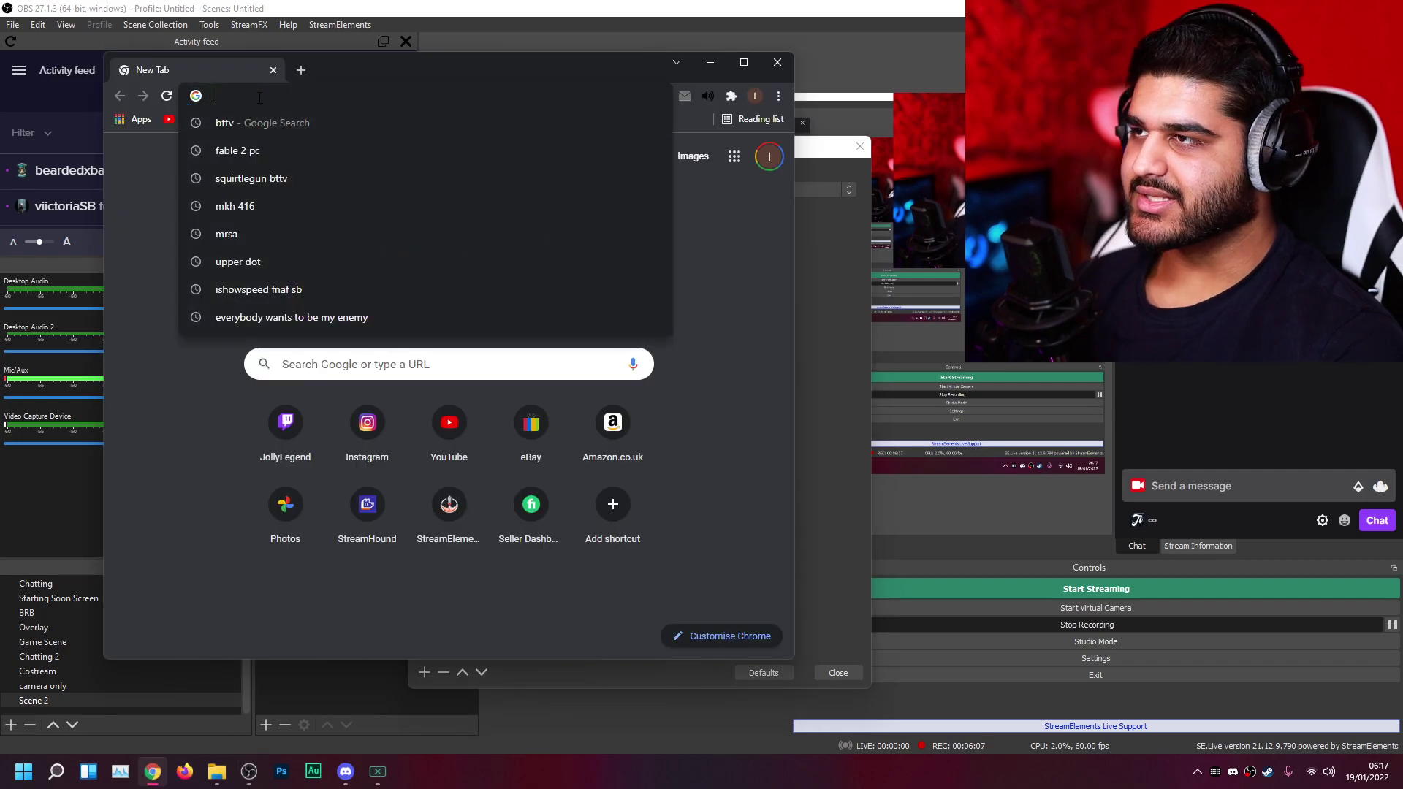
text(rea)
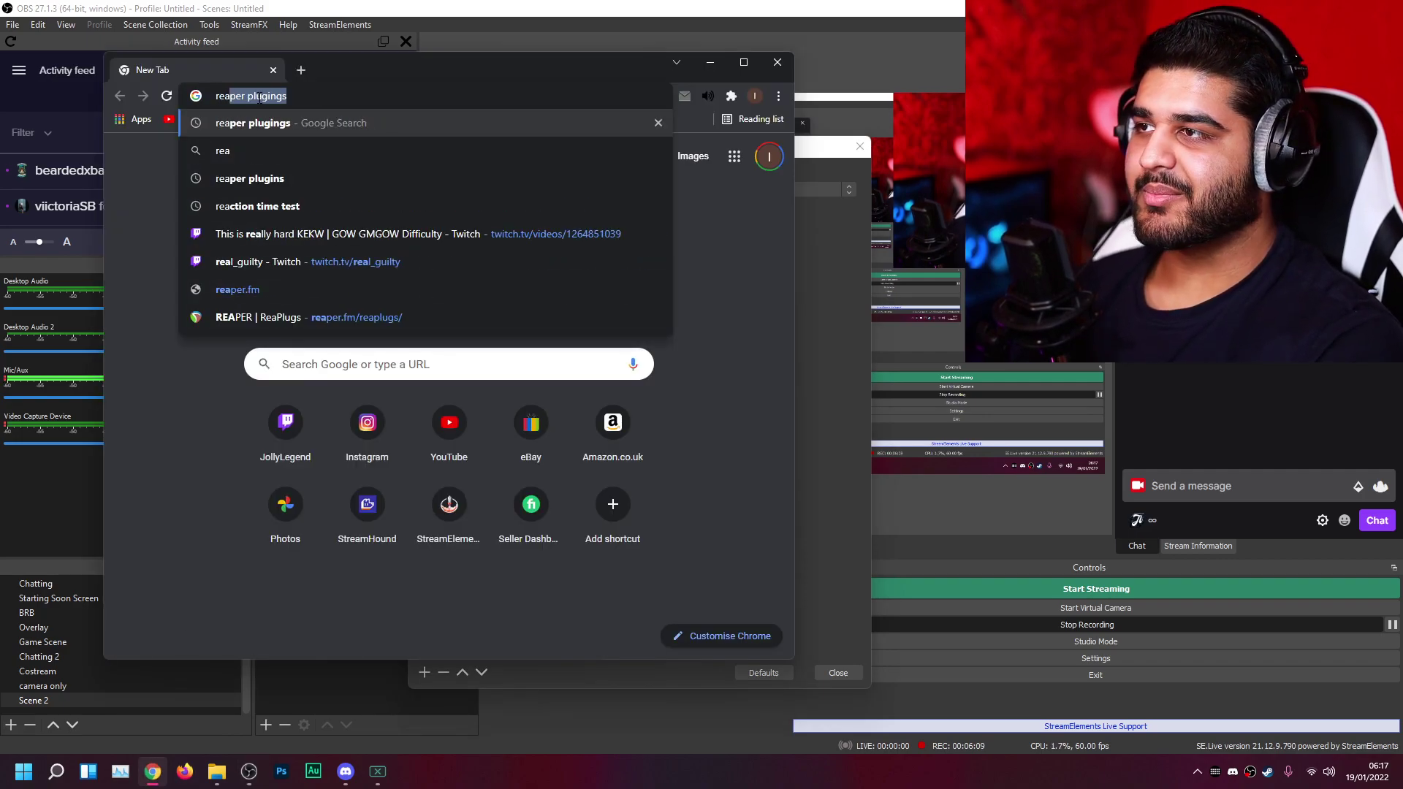
key(Return)
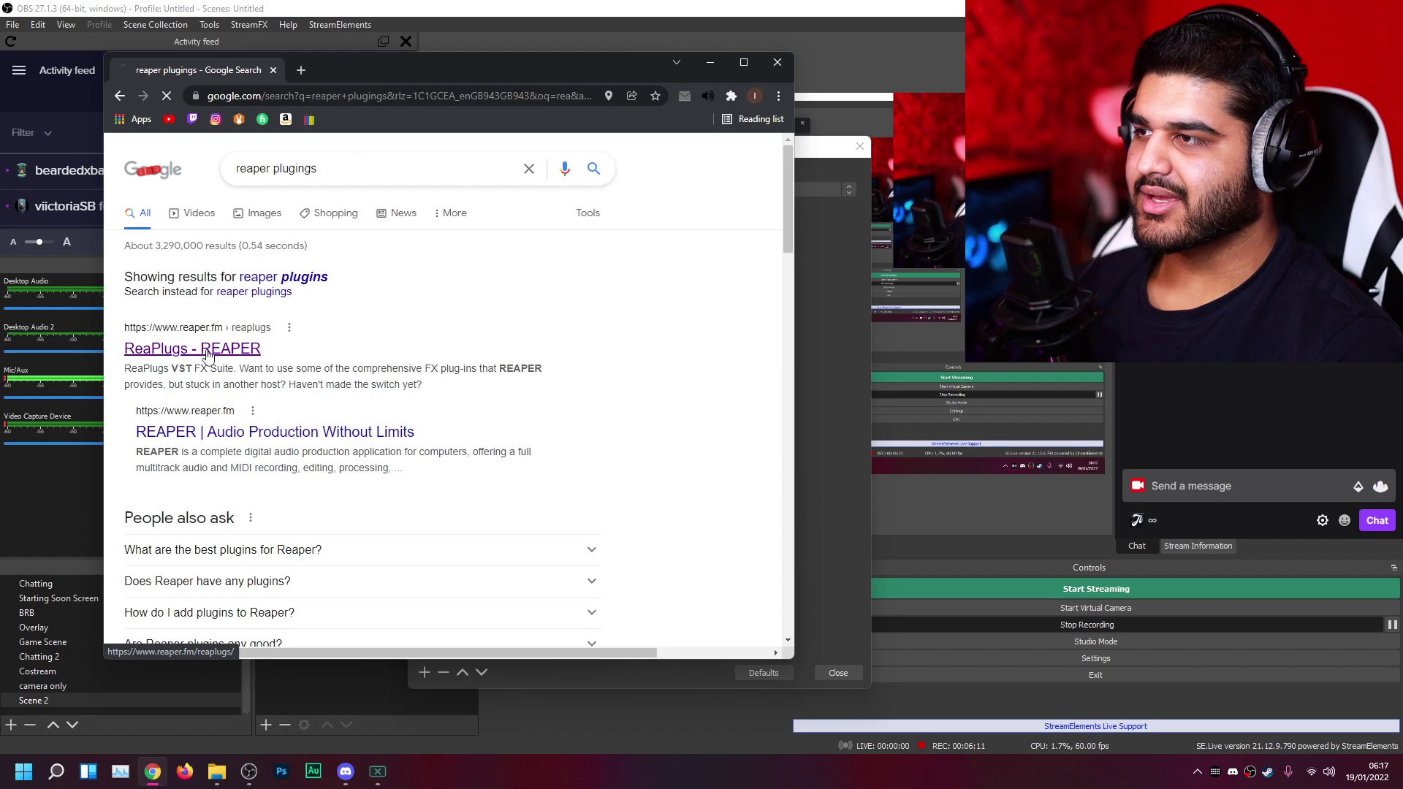
click(207, 355)
scroll(315, 486, down, 2)
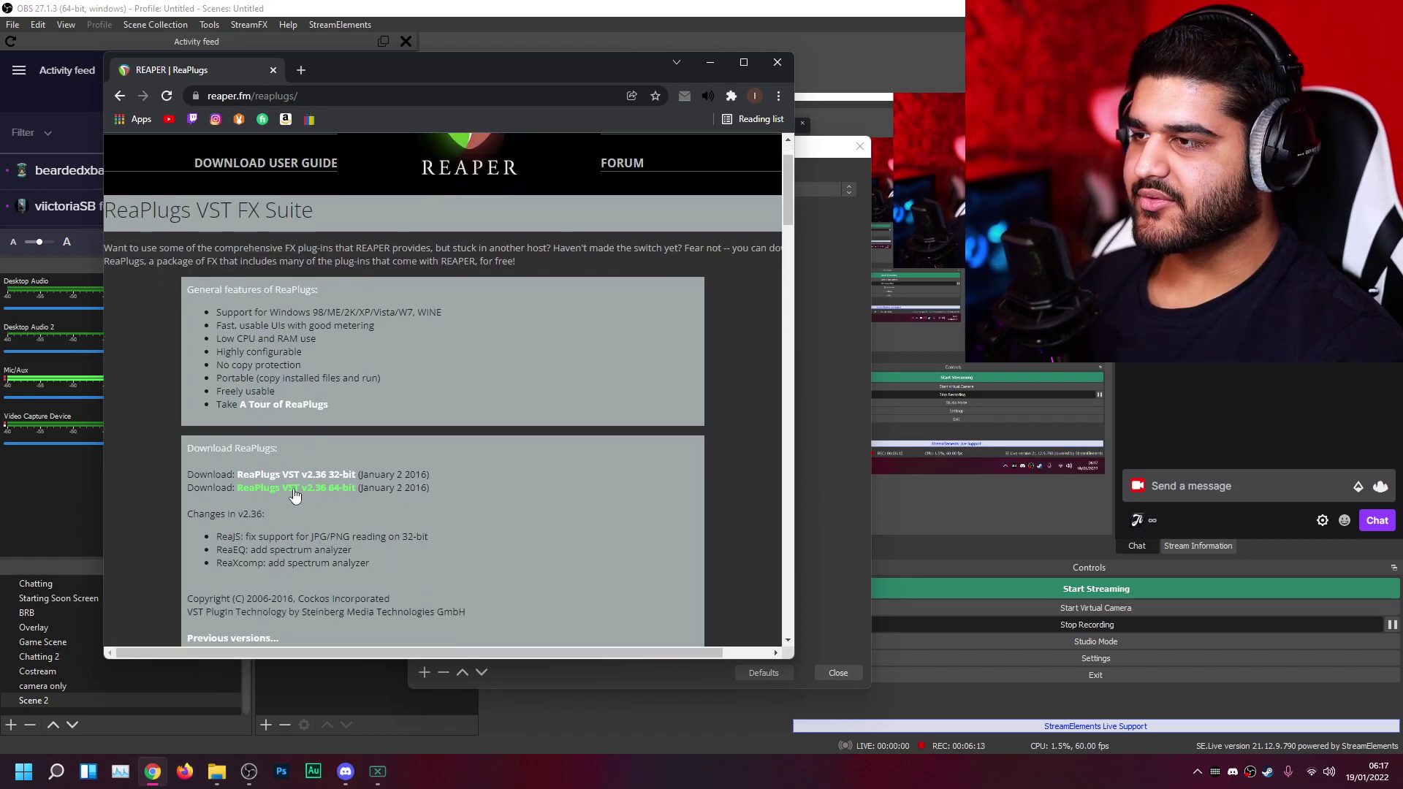
click(294, 488)
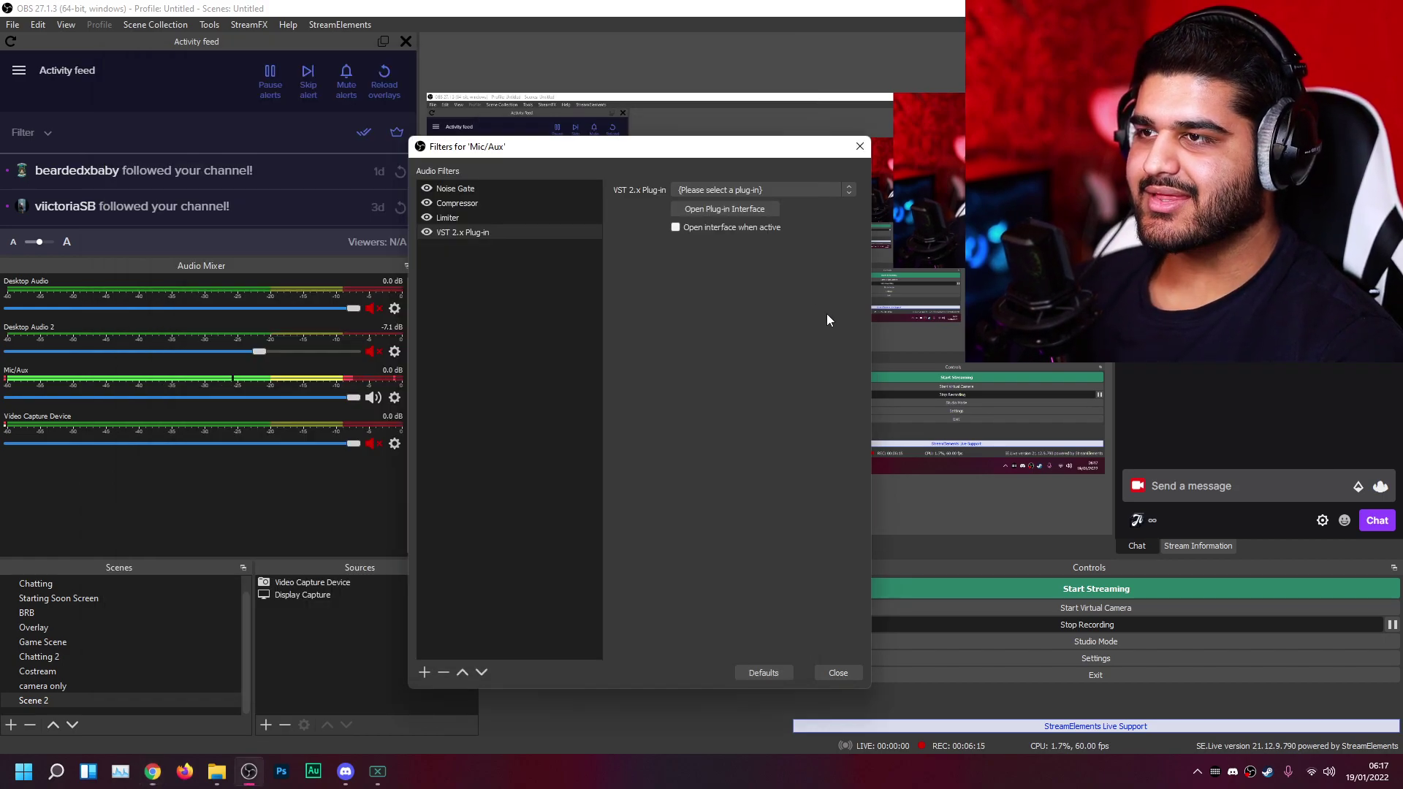
Step: Load reaeq-standalone in the VST filter and open the ReaEQ interface window
click(826, 314)
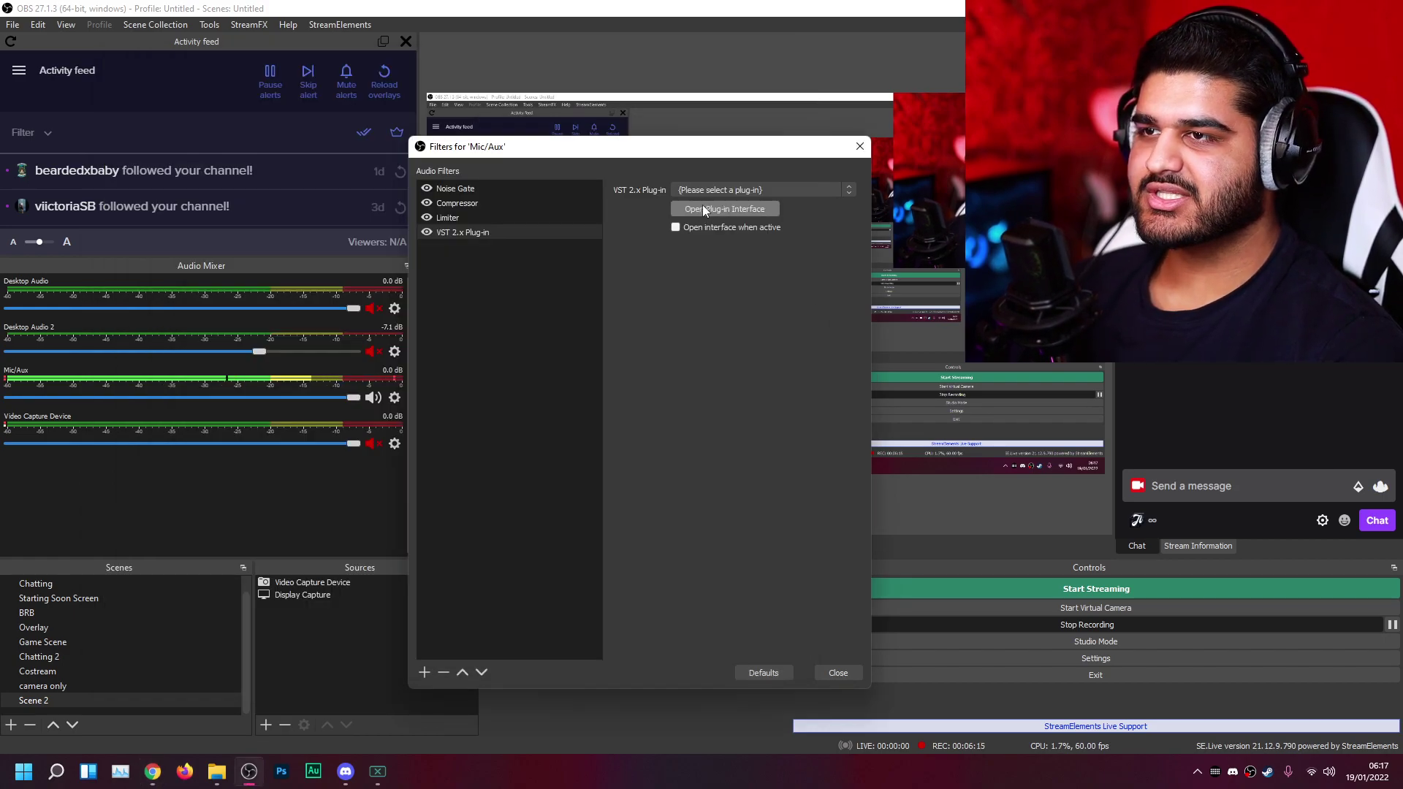
click(732, 190)
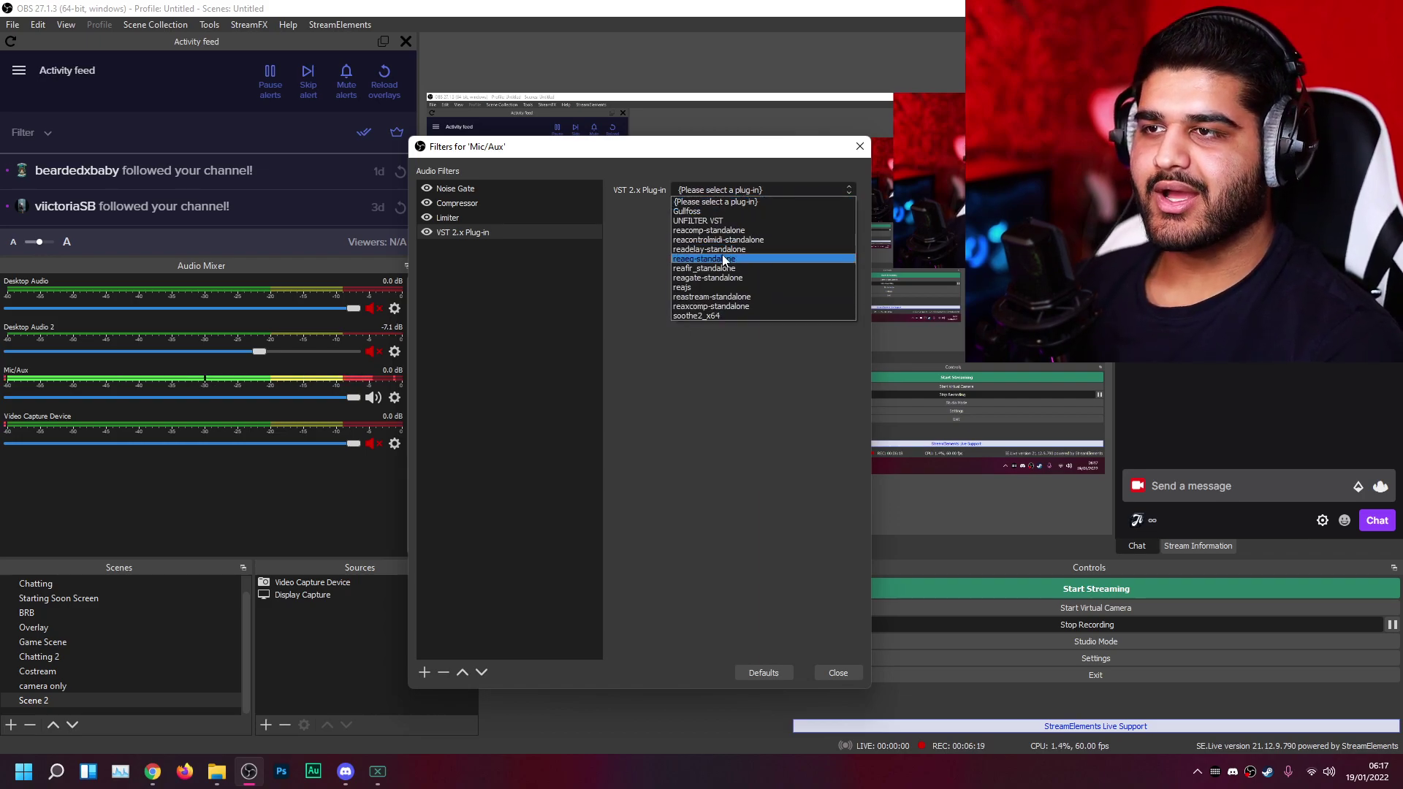
click(723, 259)
click(720, 207)
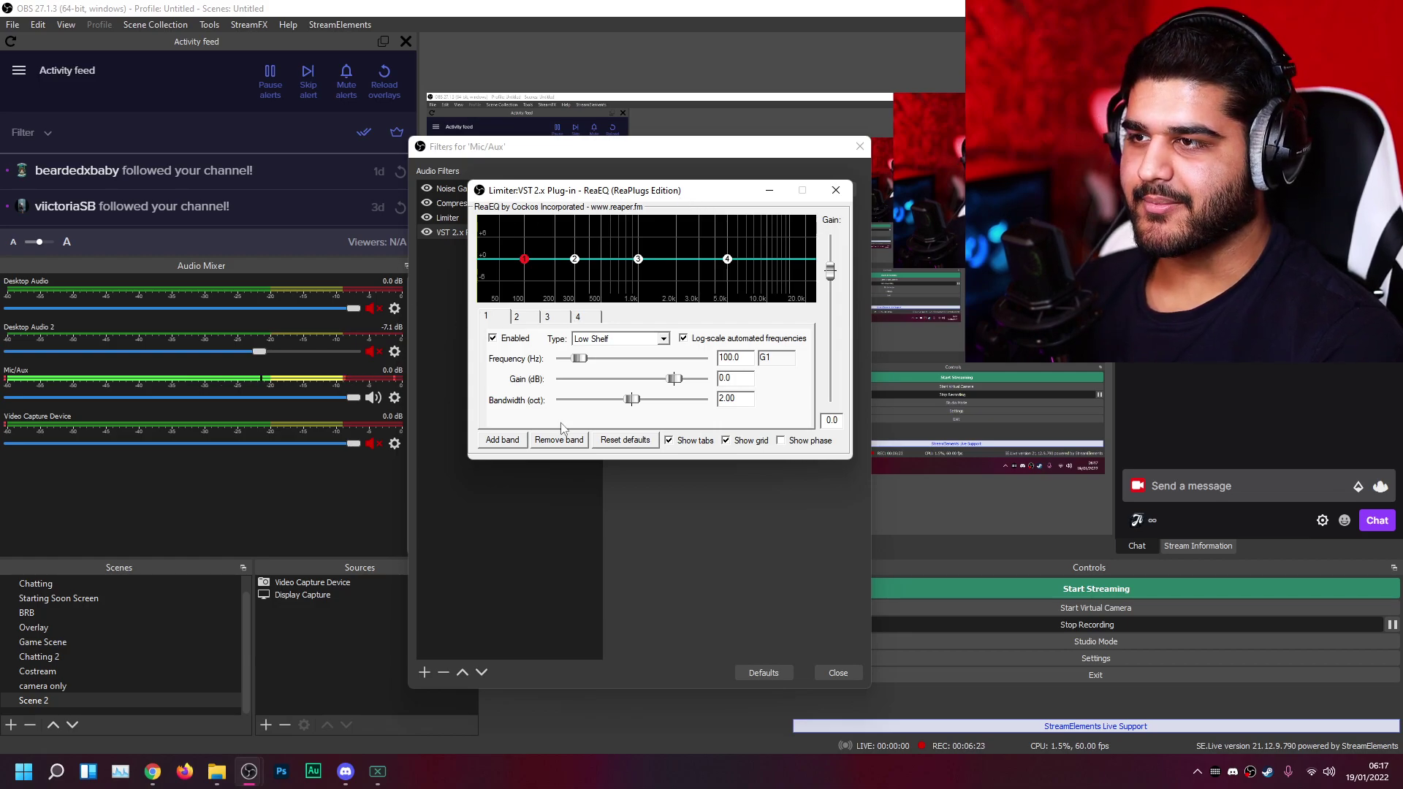
drag(541, 193, 553, 300)
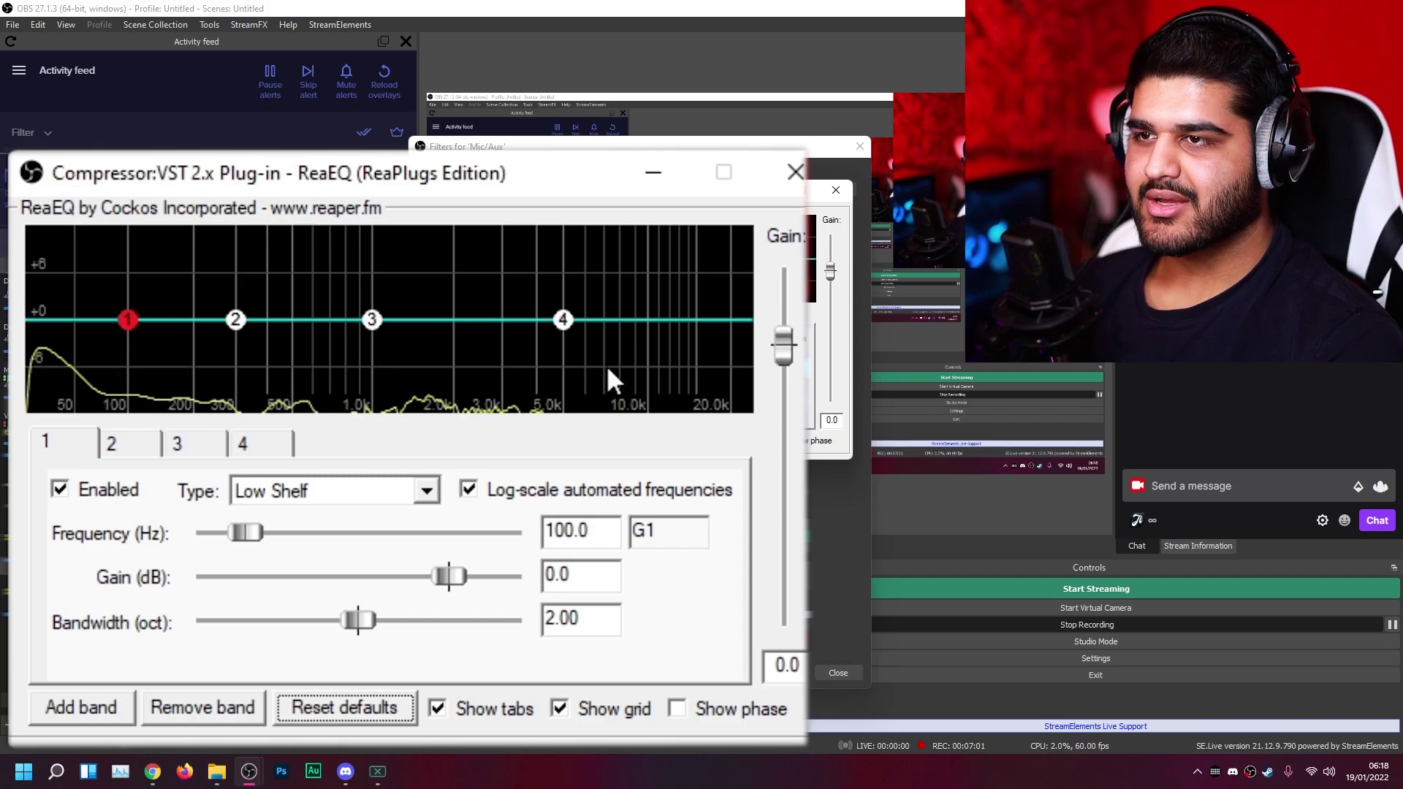
Step: Reset all ReaEQ bands to their defaults with gain at 0 dB
mouse_move(562, 320)
mouse_down()
mouse_move(613, 321)
mouse_move(581, 325)
mouse_up()
click(314, 701)
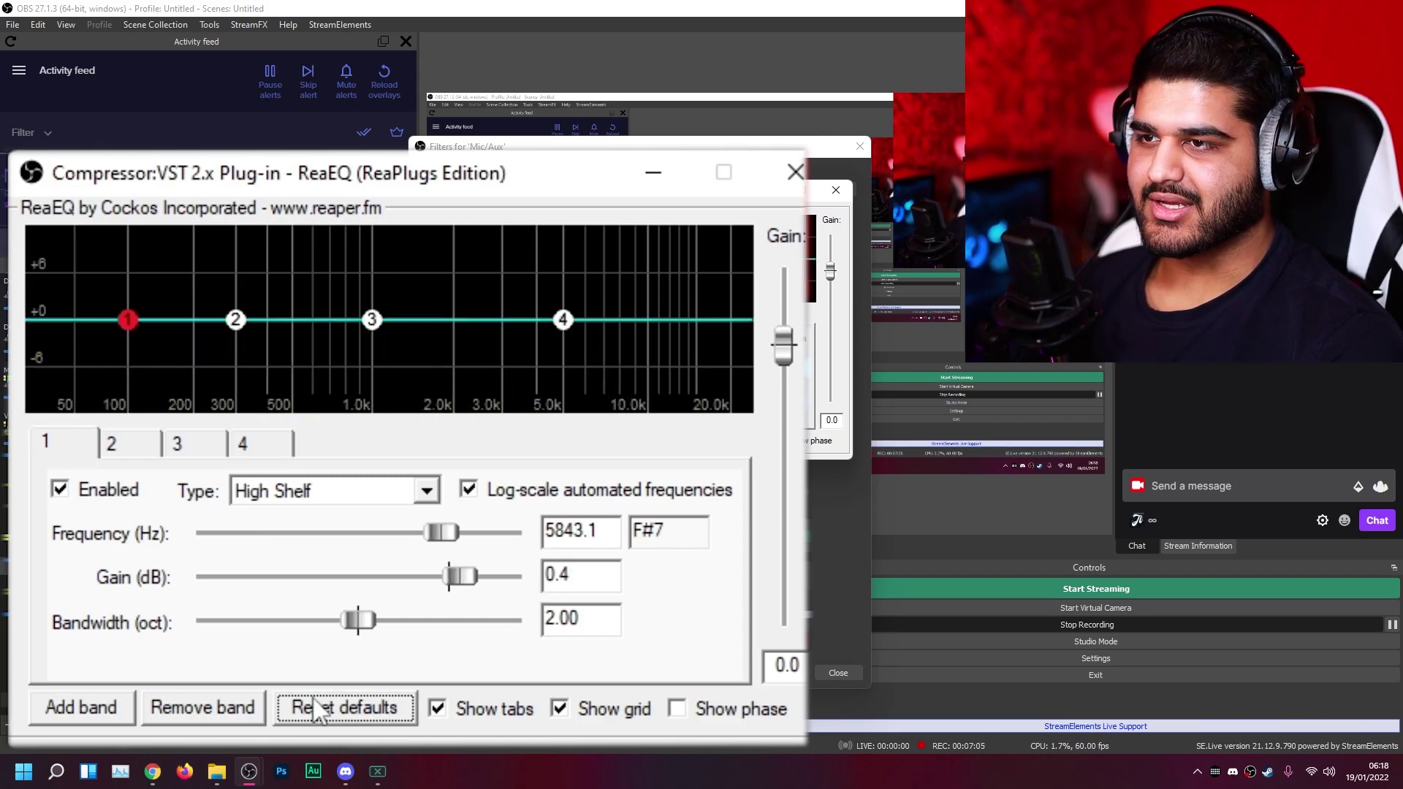
double_click(580, 576)
text(0)
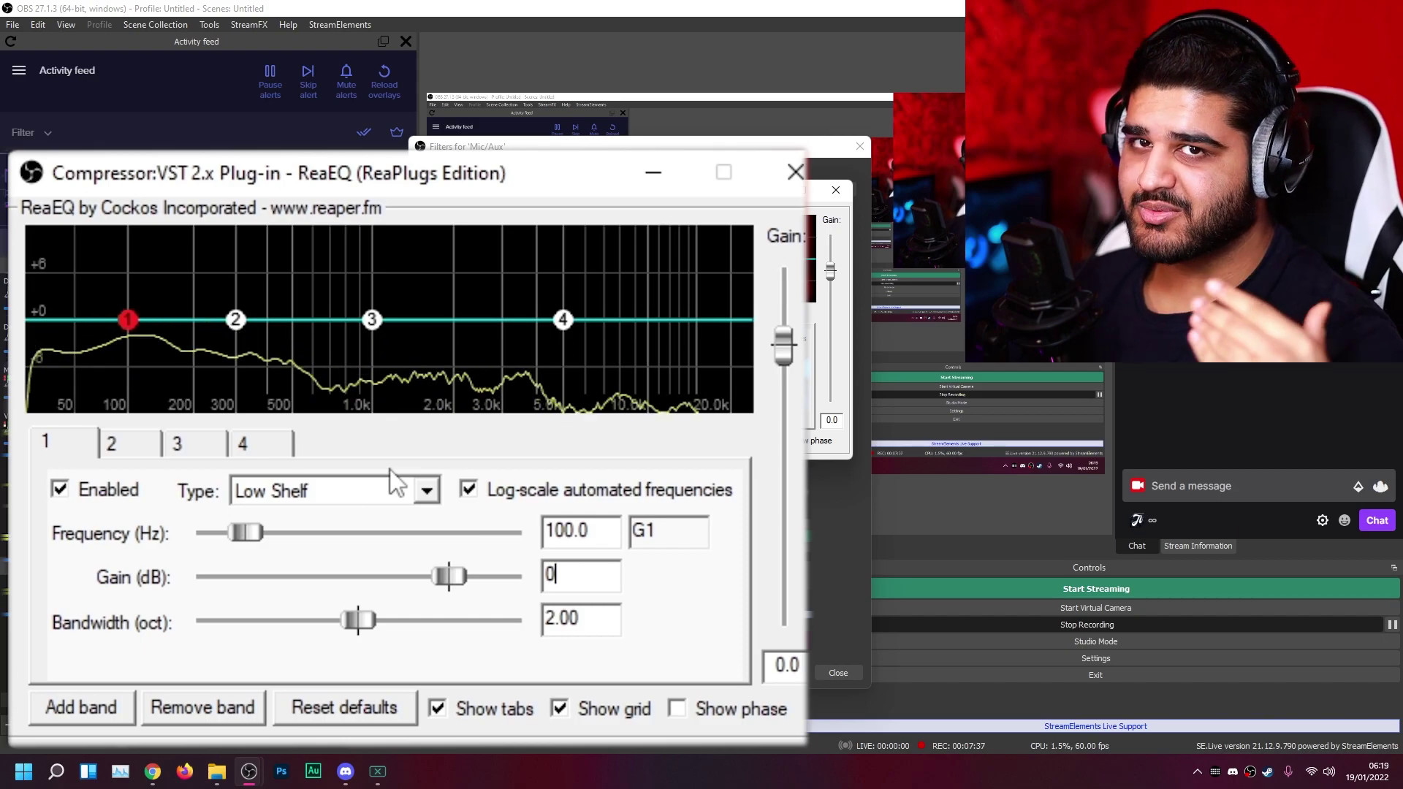
Step: Make band 1 a High Pass filter at 80 Hz
click(368, 494)
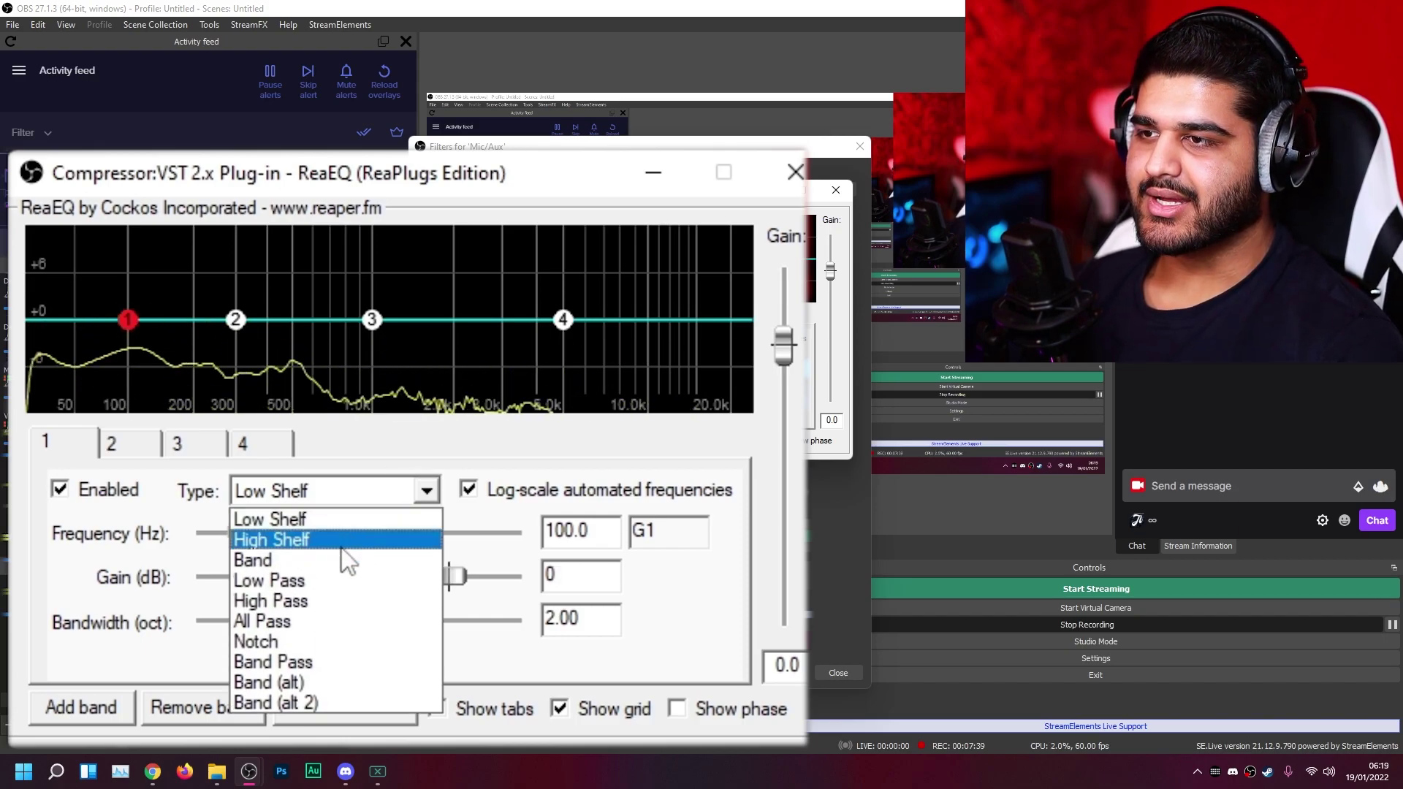
click(350, 598)
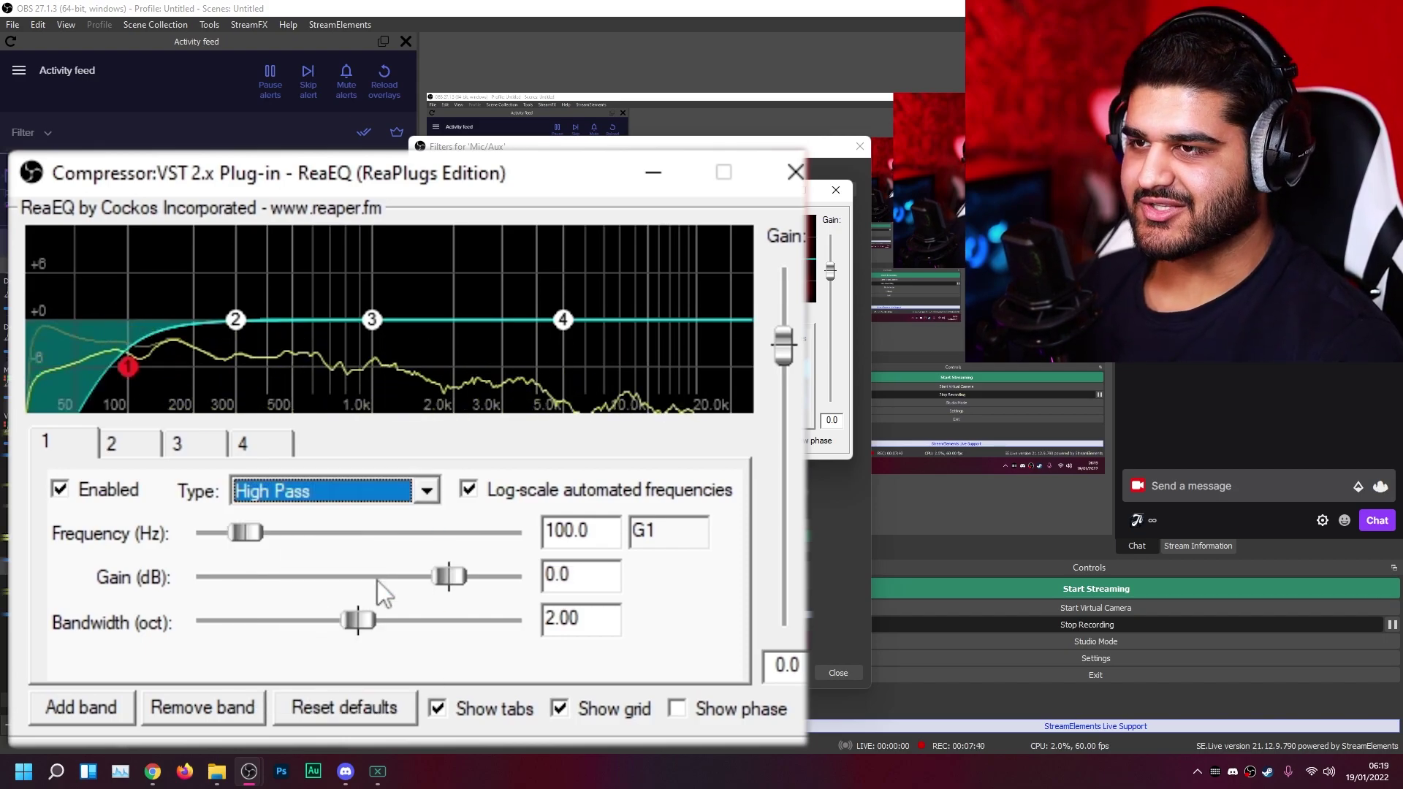
click(563, 537)
key(BackSpace)
key(BackSpace)
text(8)
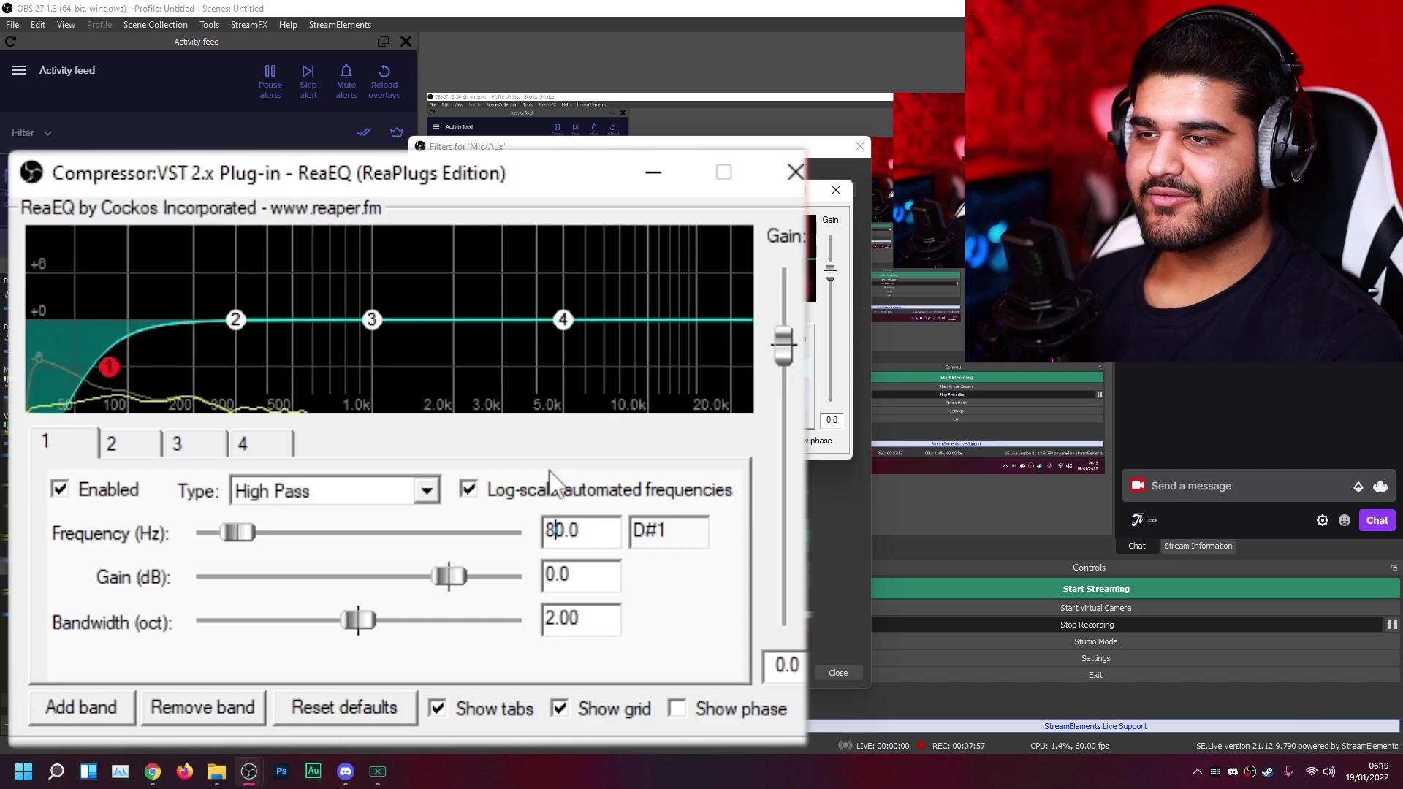
click(595, 528)
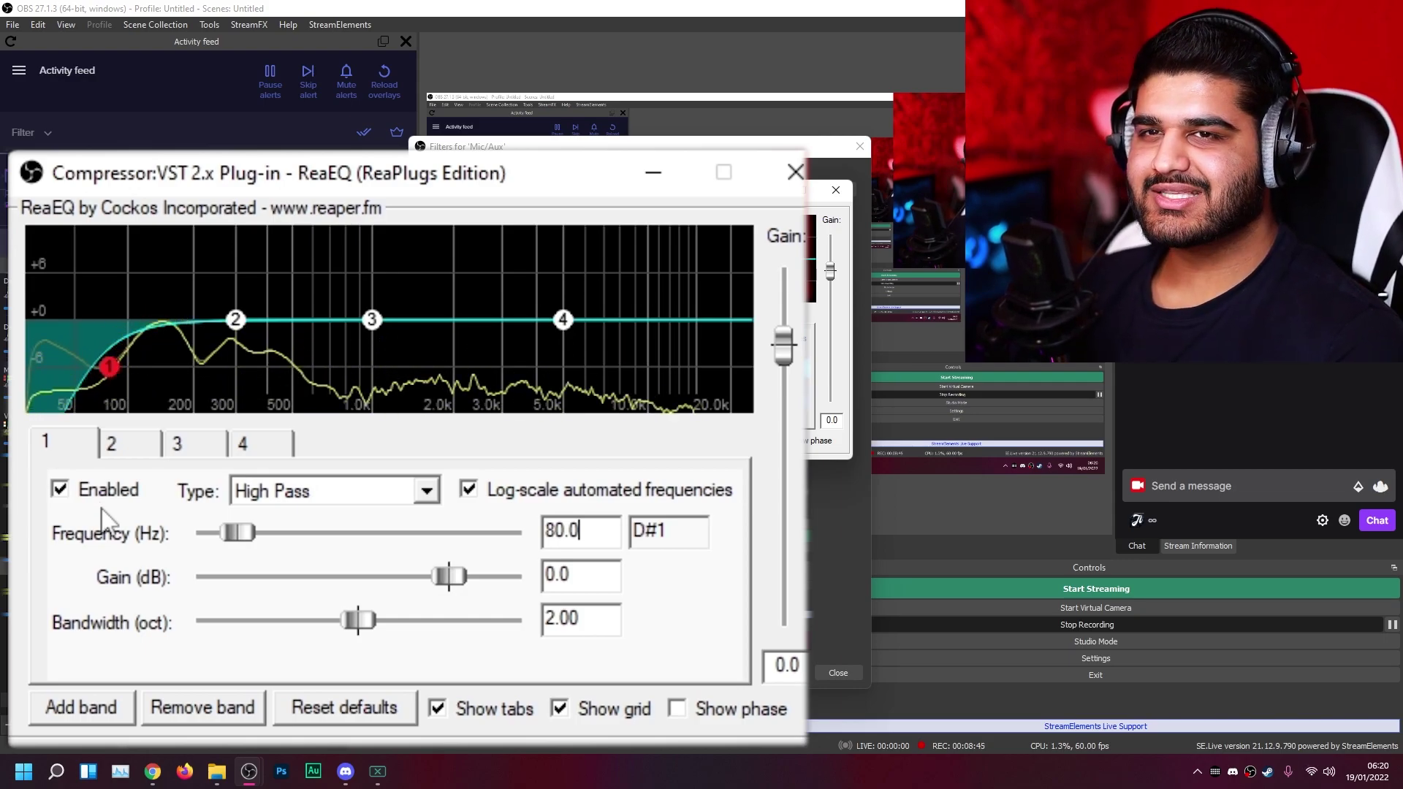
Step: Bypass band 1 and re-enable it to compare the sound
mouse_move(111, 371)
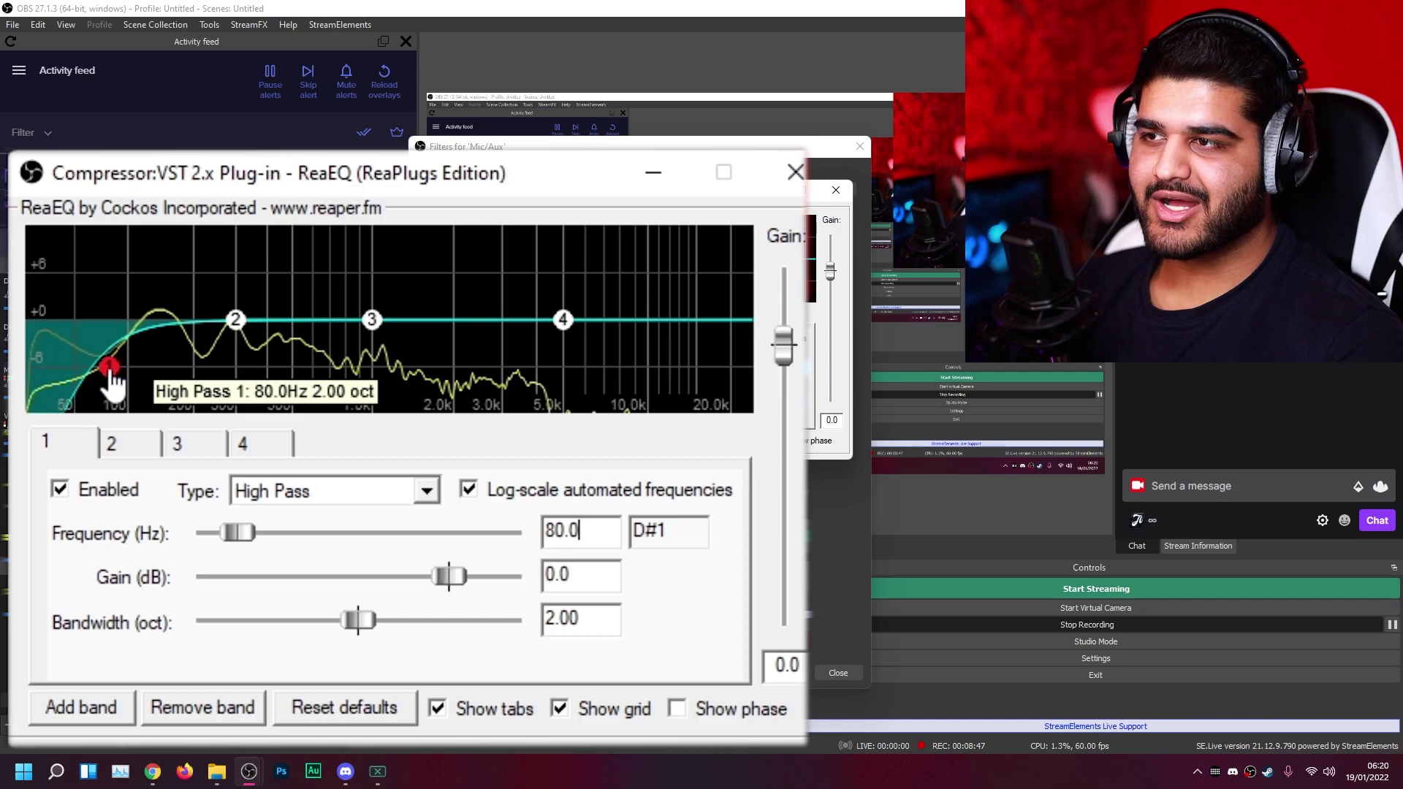
click(68, 491)
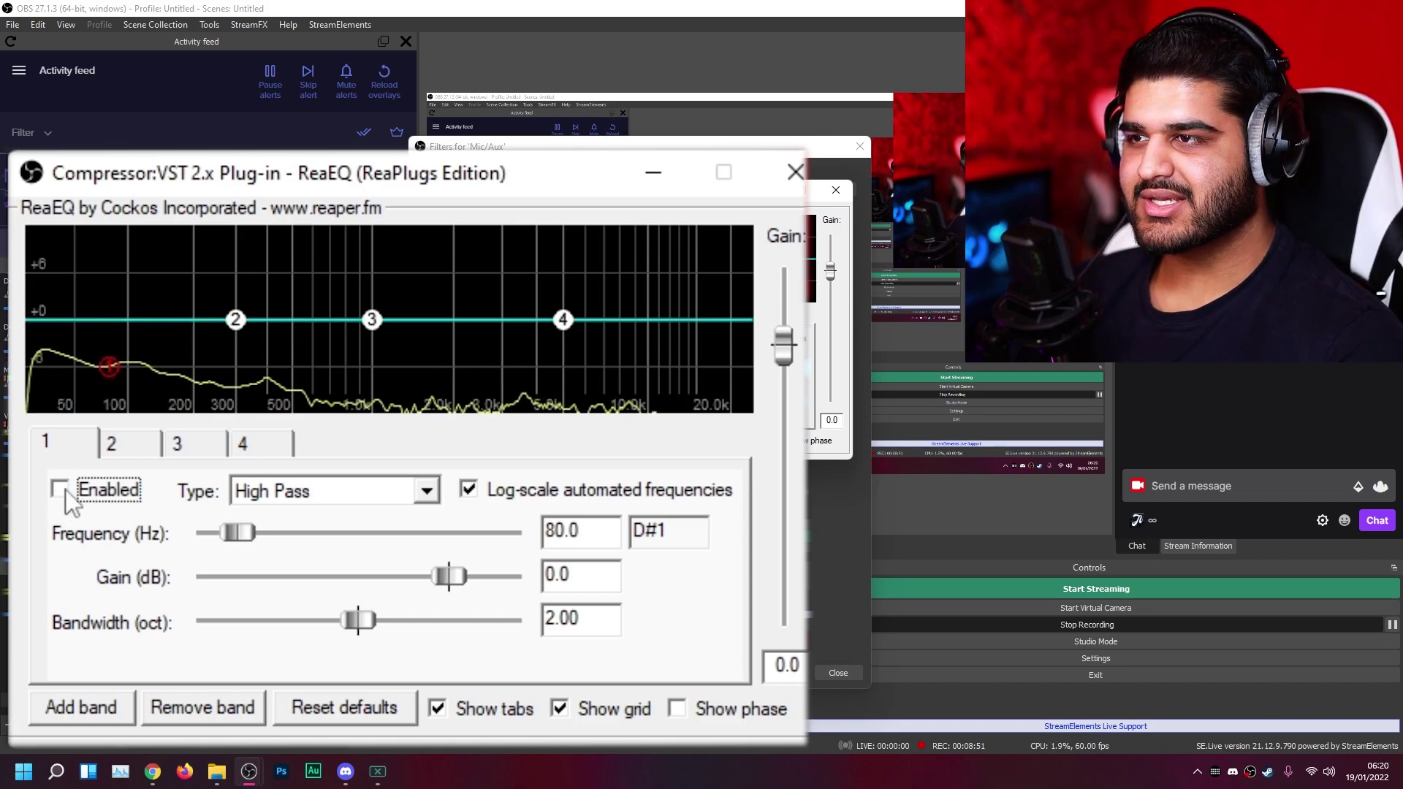
click(66, 490)
mouse_move(114, 369)
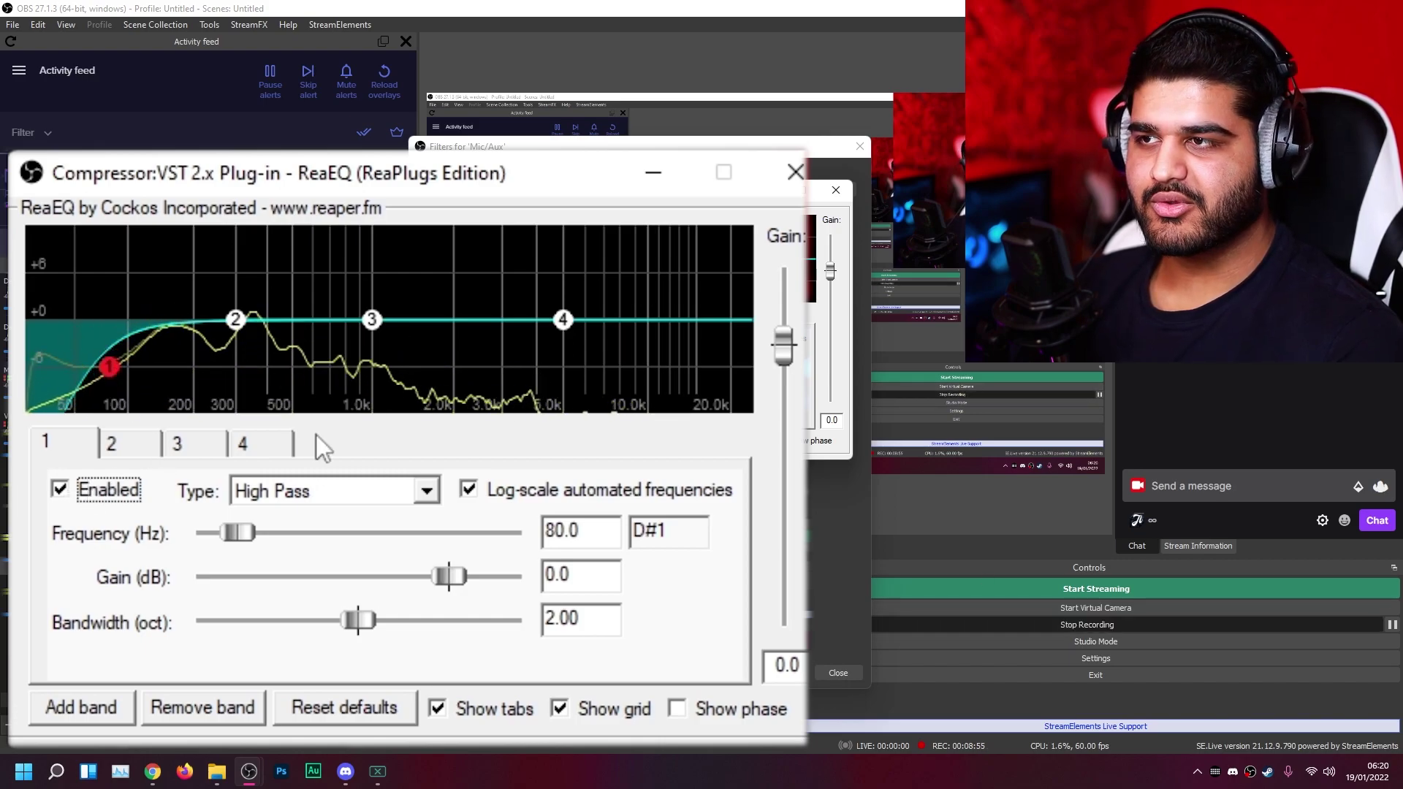
mouse_move(111, 367)
mouse_down()
mouse_move(195, 372)
mouse_move(50, 363)
mouse_move(107, 359)
mouse_up()
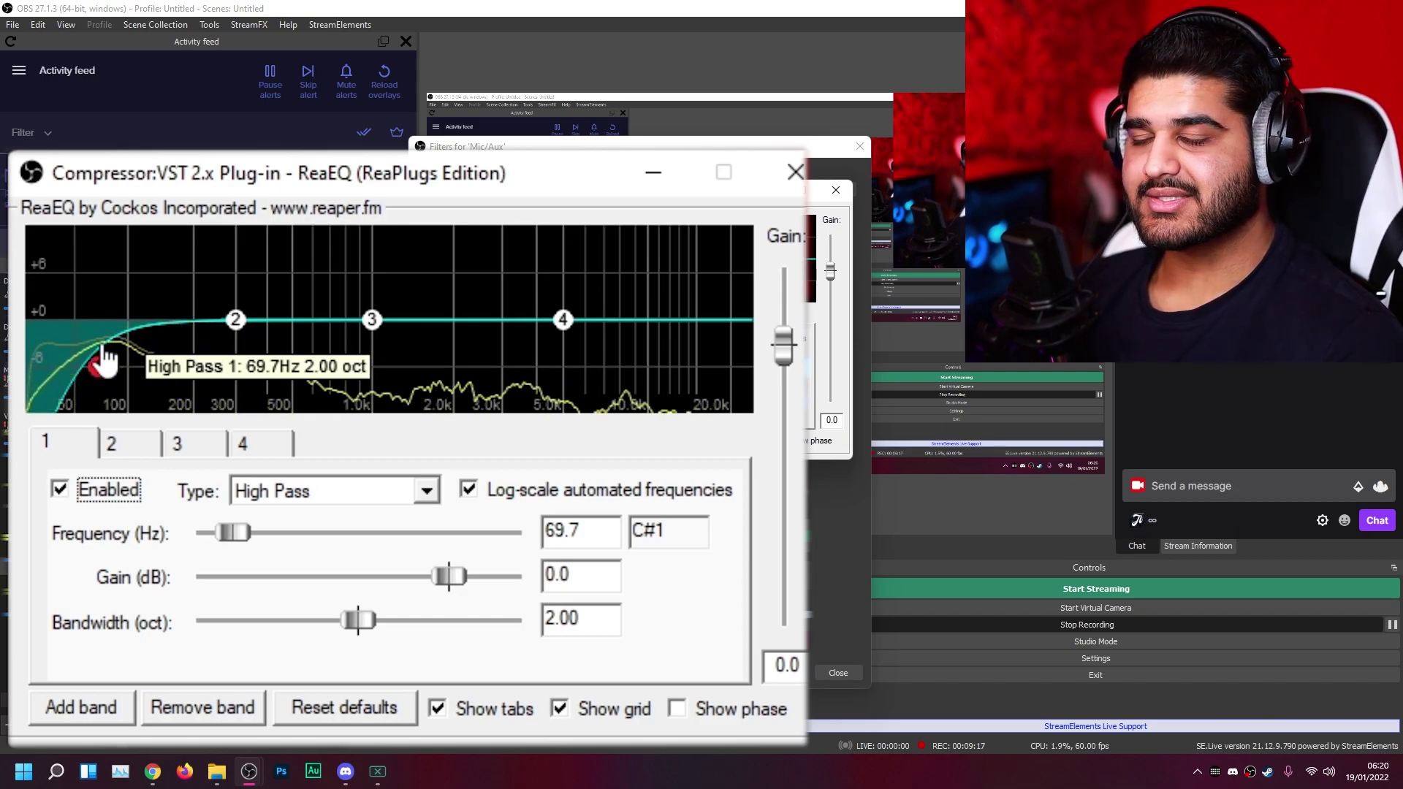
drag(104, 358, 109, 349)
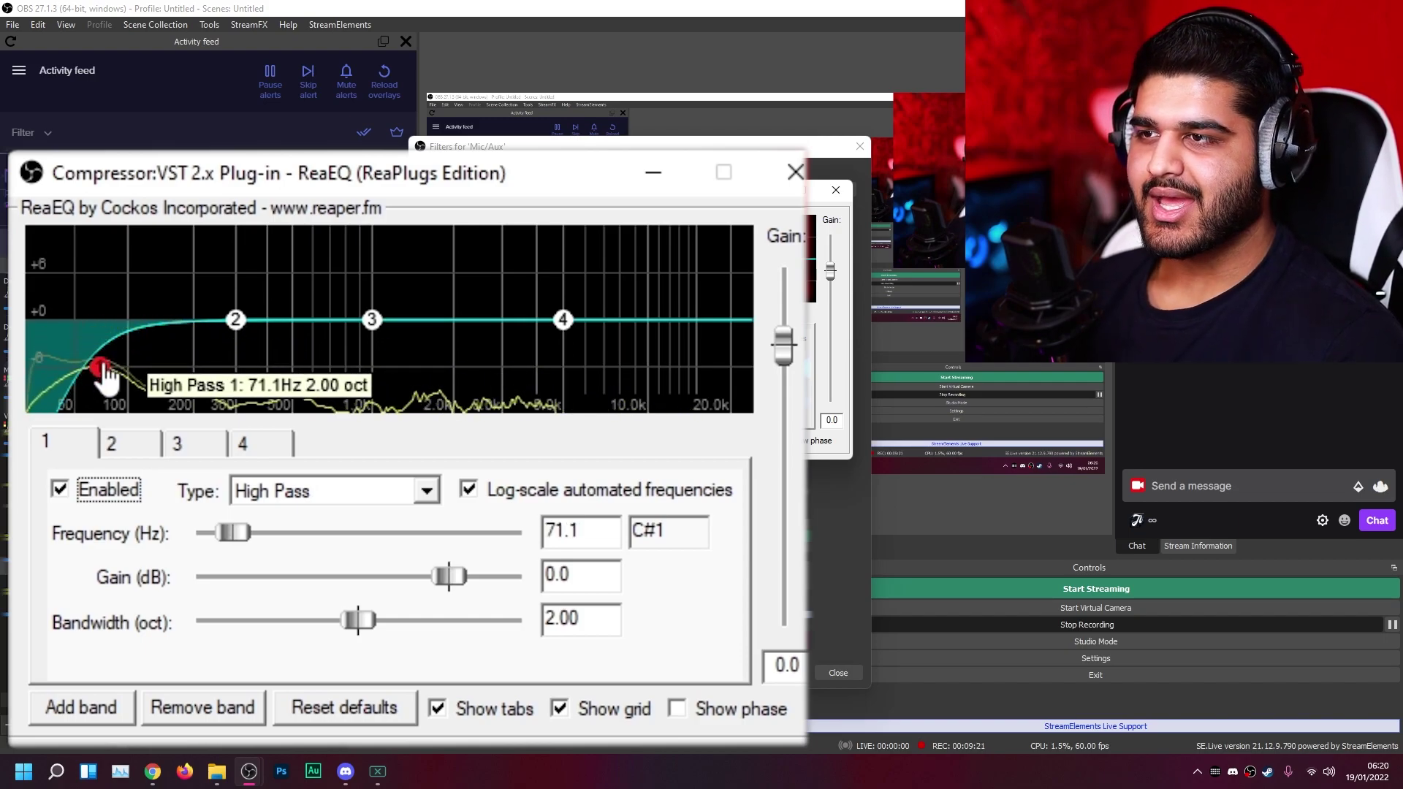
drag(106, 374, 175, 371)
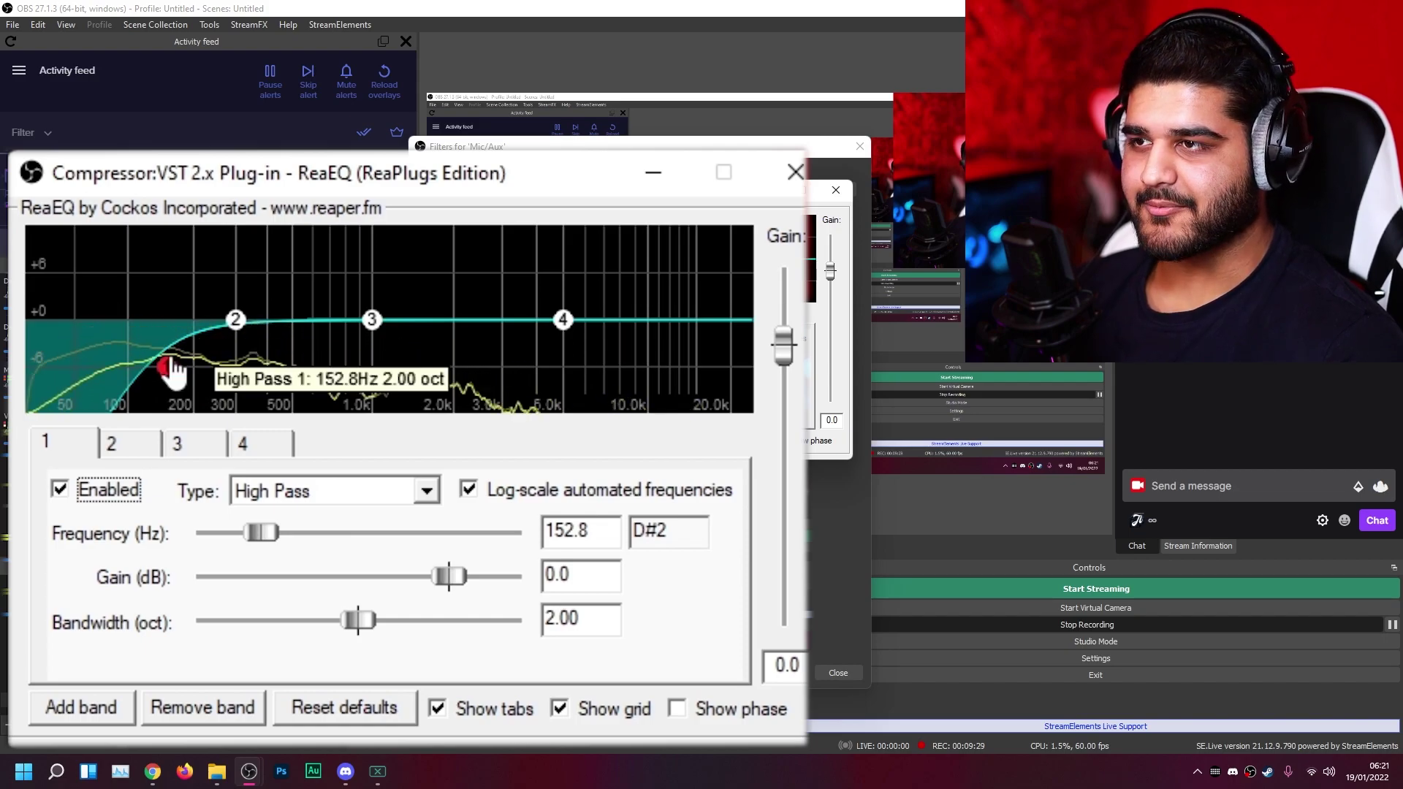
drag(168, 374, 96, 368)
text(50)
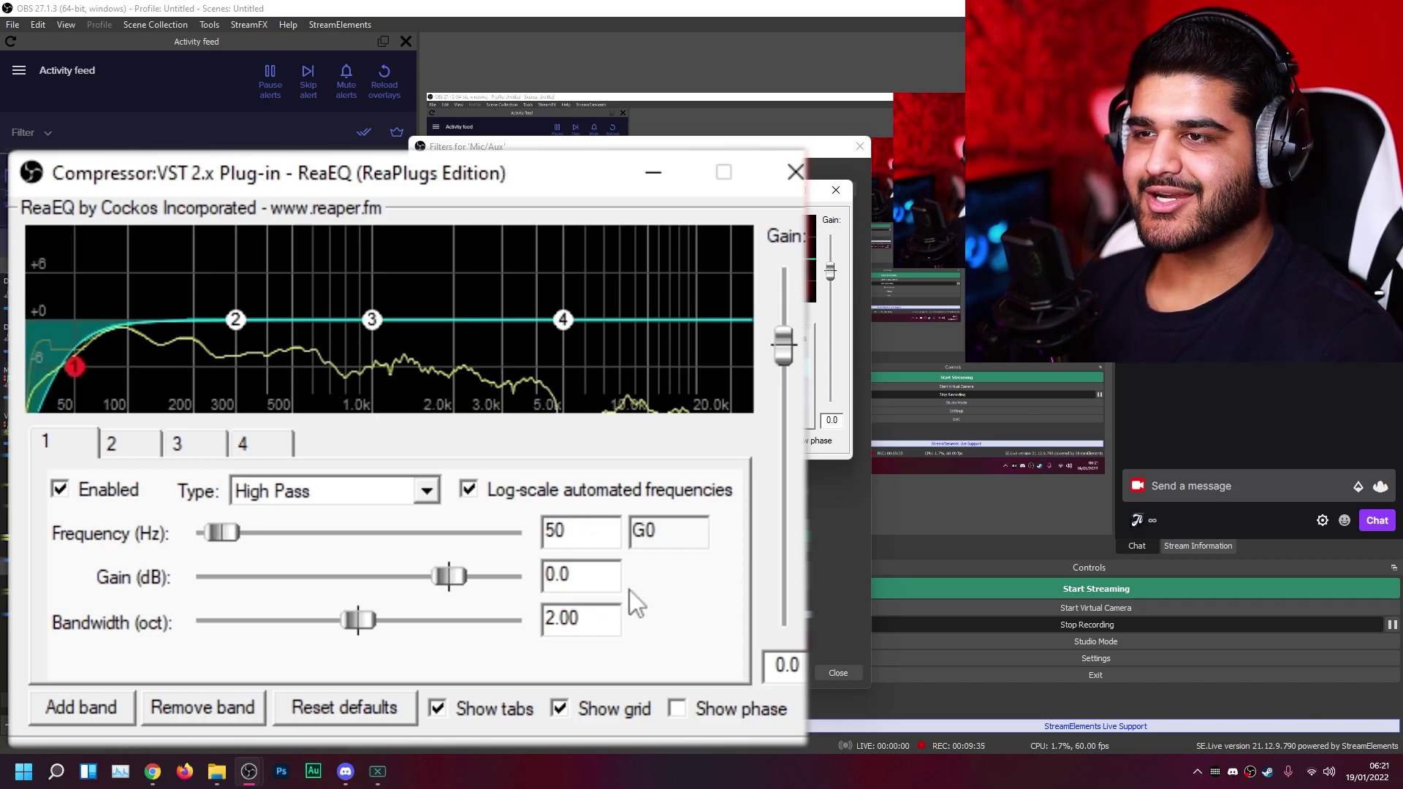
drag(581, 538, 478, 536)
text(80)
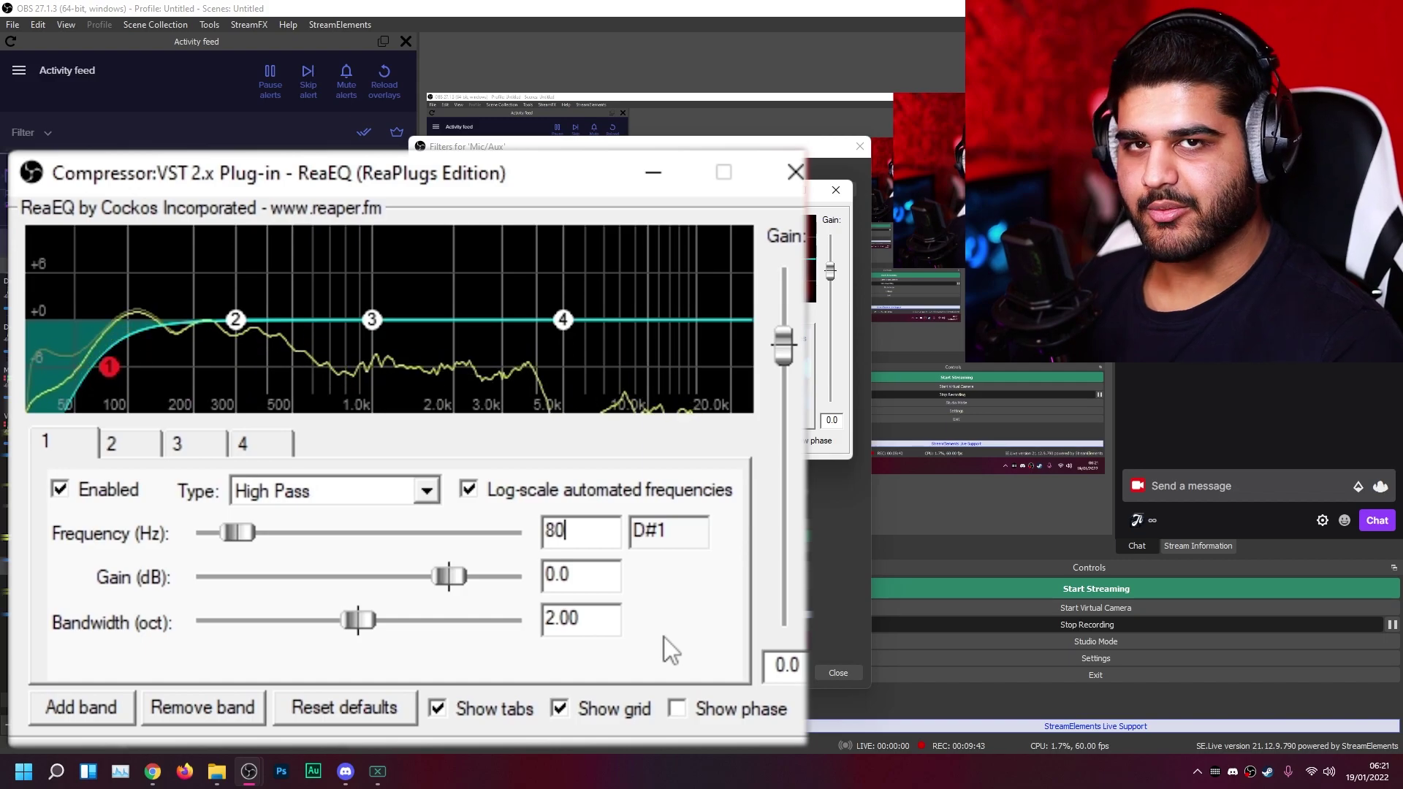
Step: Set band 2 to 100 Hz with +4 dB gain, keeping the 2.00 oct bandwidth
click(235, 319)
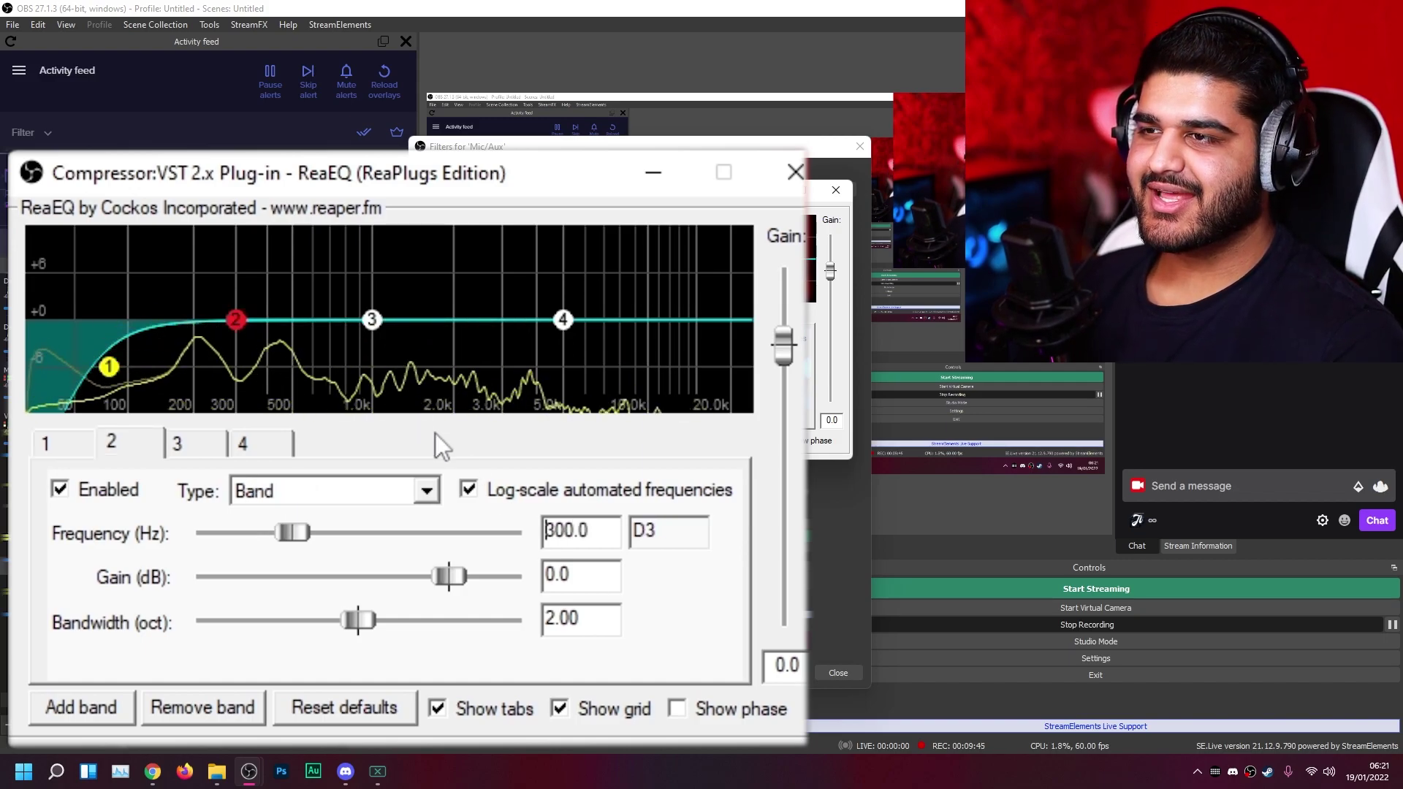
drag(588, 533, 514, 529)
text(100)
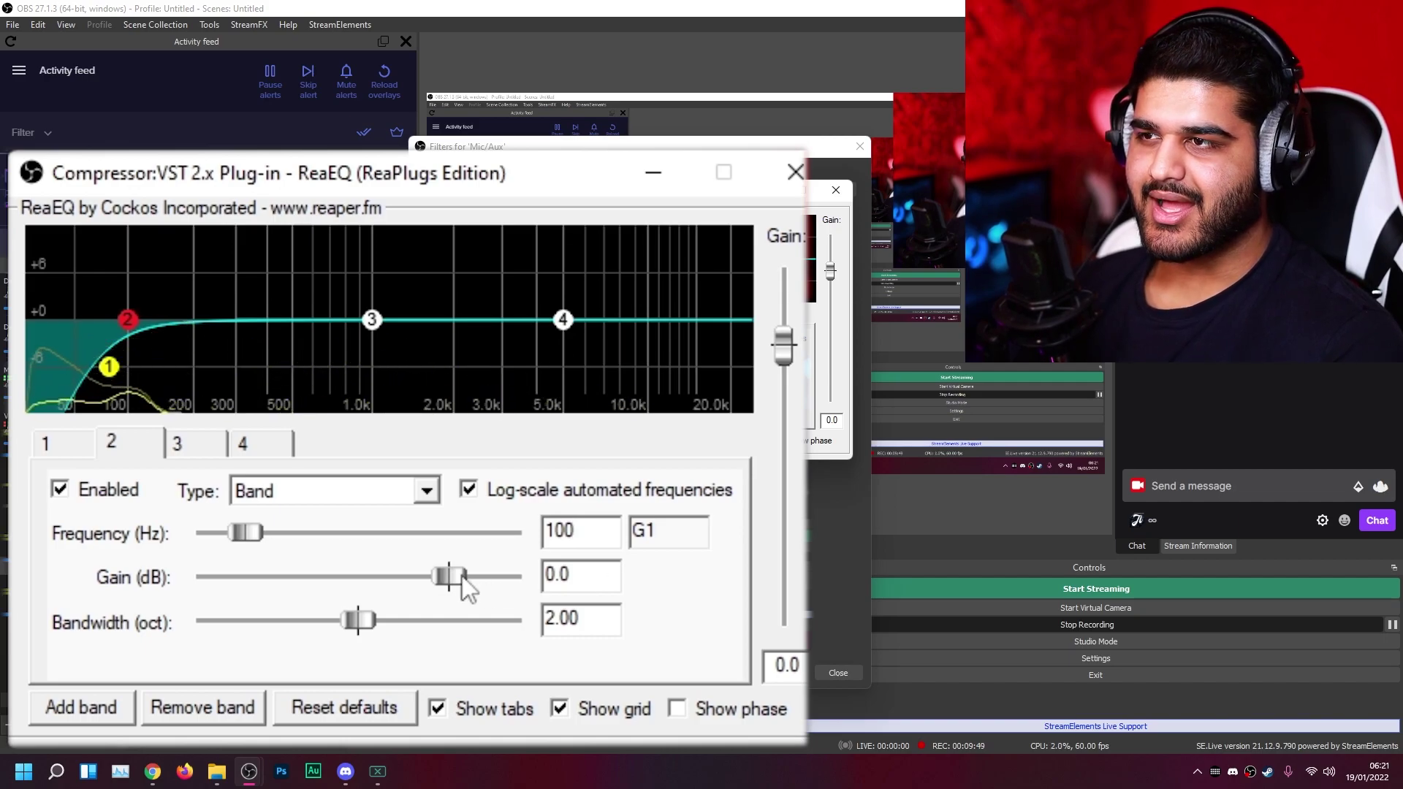
drag(462, 575, 493, 572)
double_click(555, 574)
text(4)
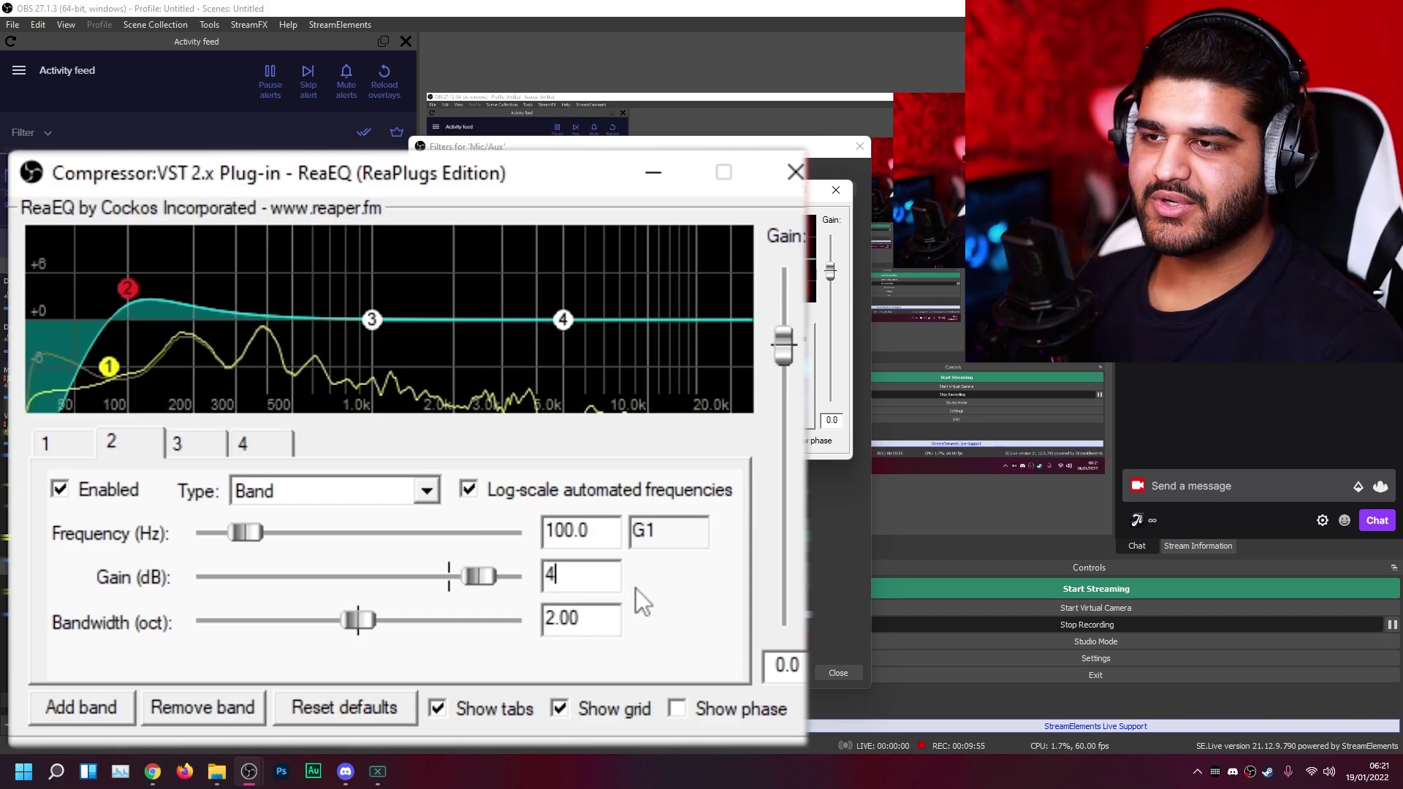
click(606, 620)
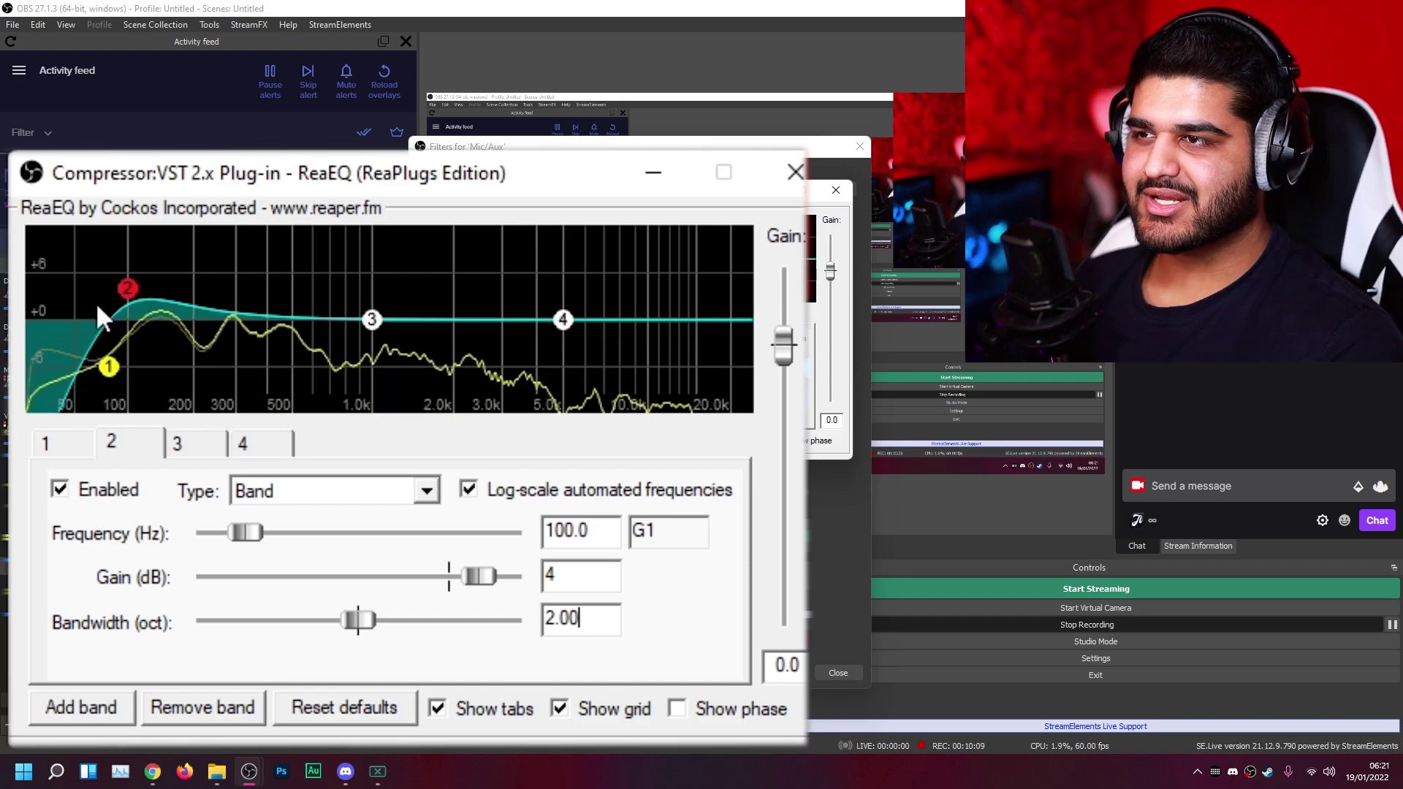
mouse_move(143, 291)
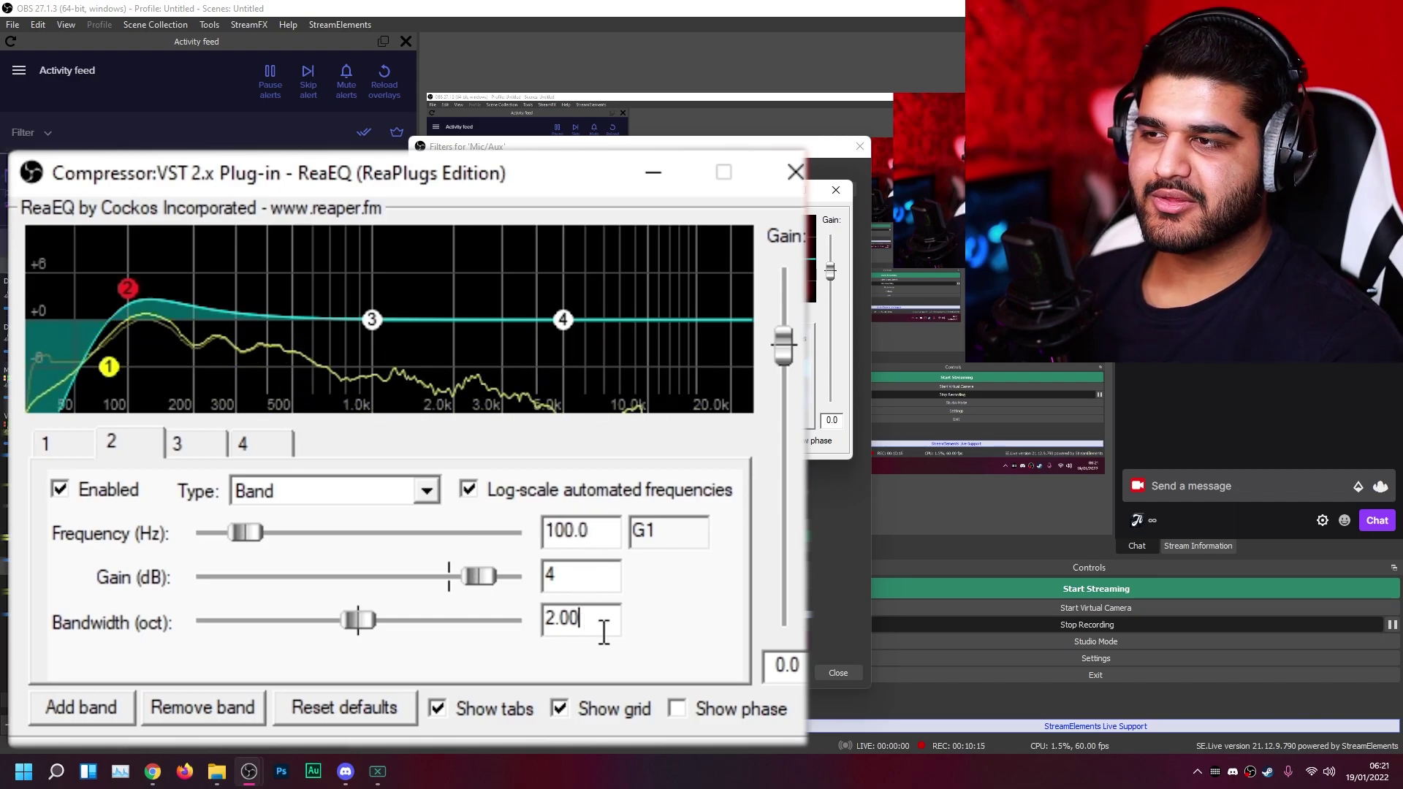
Step: Preview band 1 as Low Shelf and High Shelf, restore High Pass, then step through to band 3
click(65, 451)
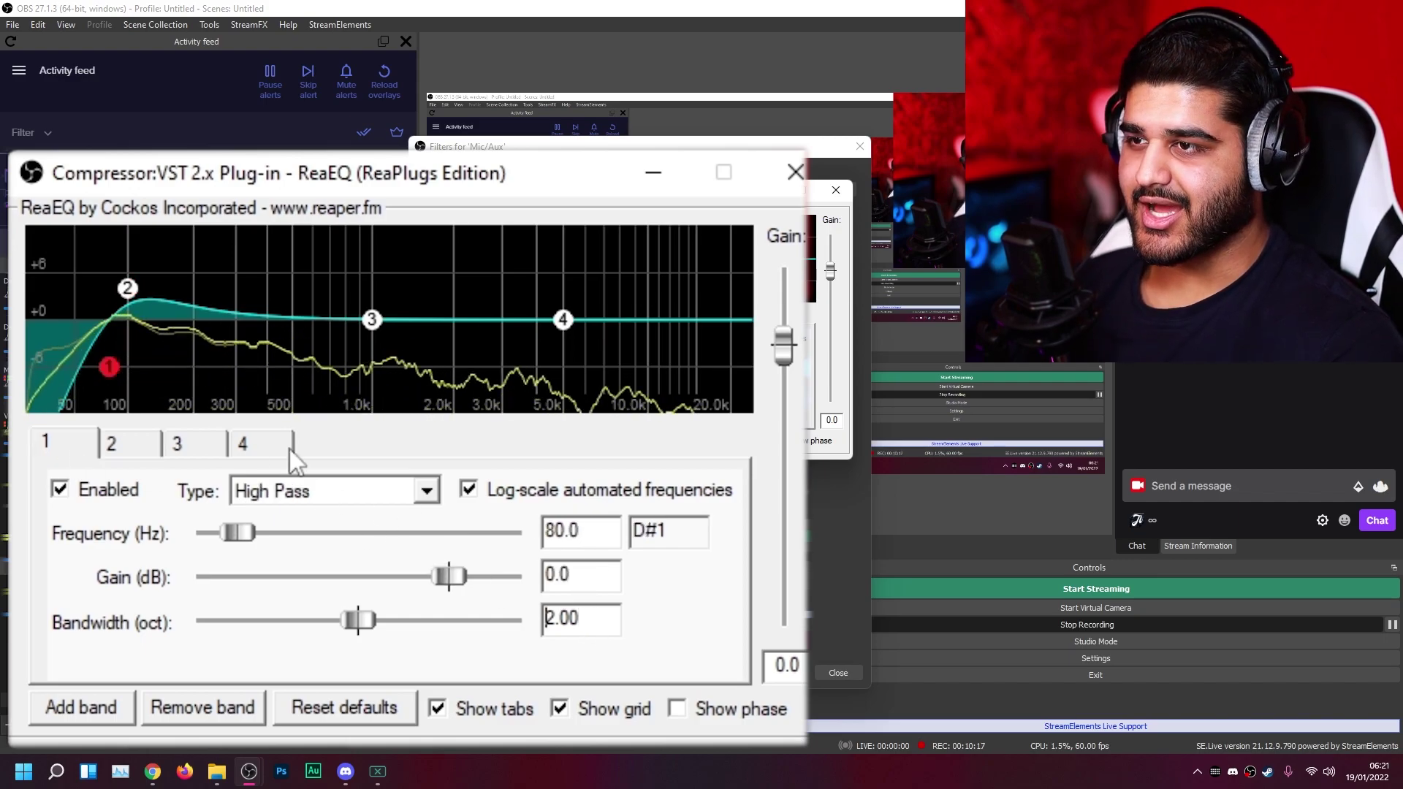
click(324, 493)
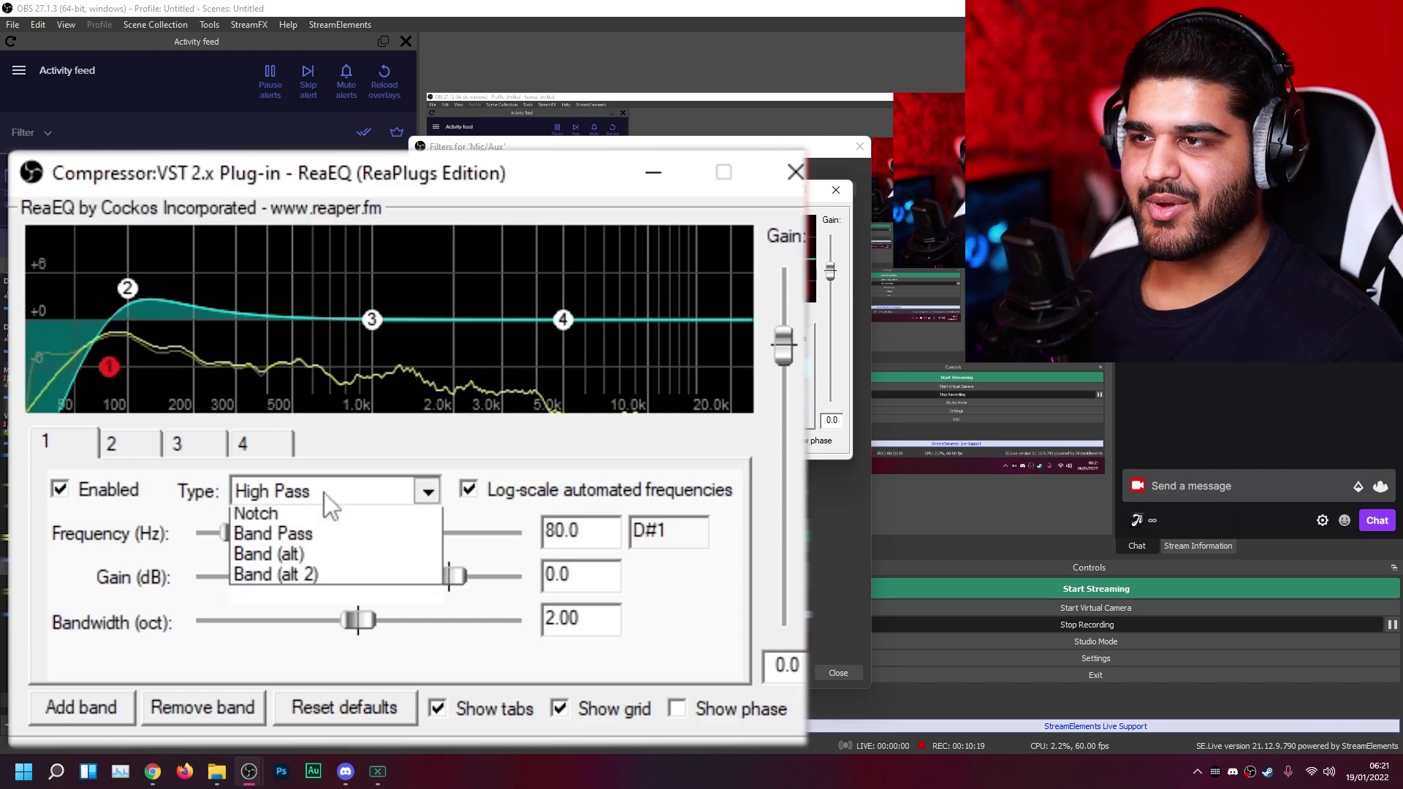
click(317, 517)
click(318, 495)
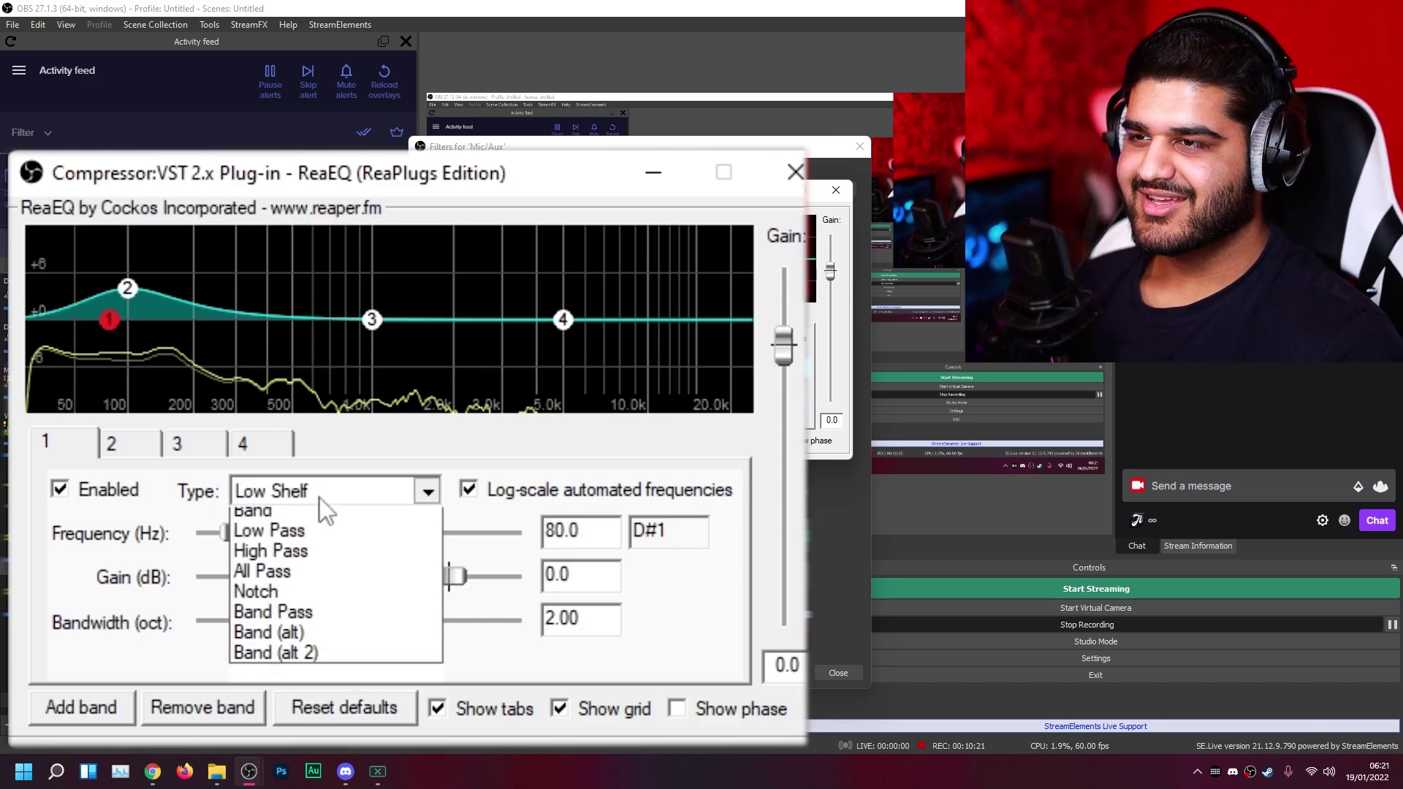
click(313, 539)
click(317, 494)
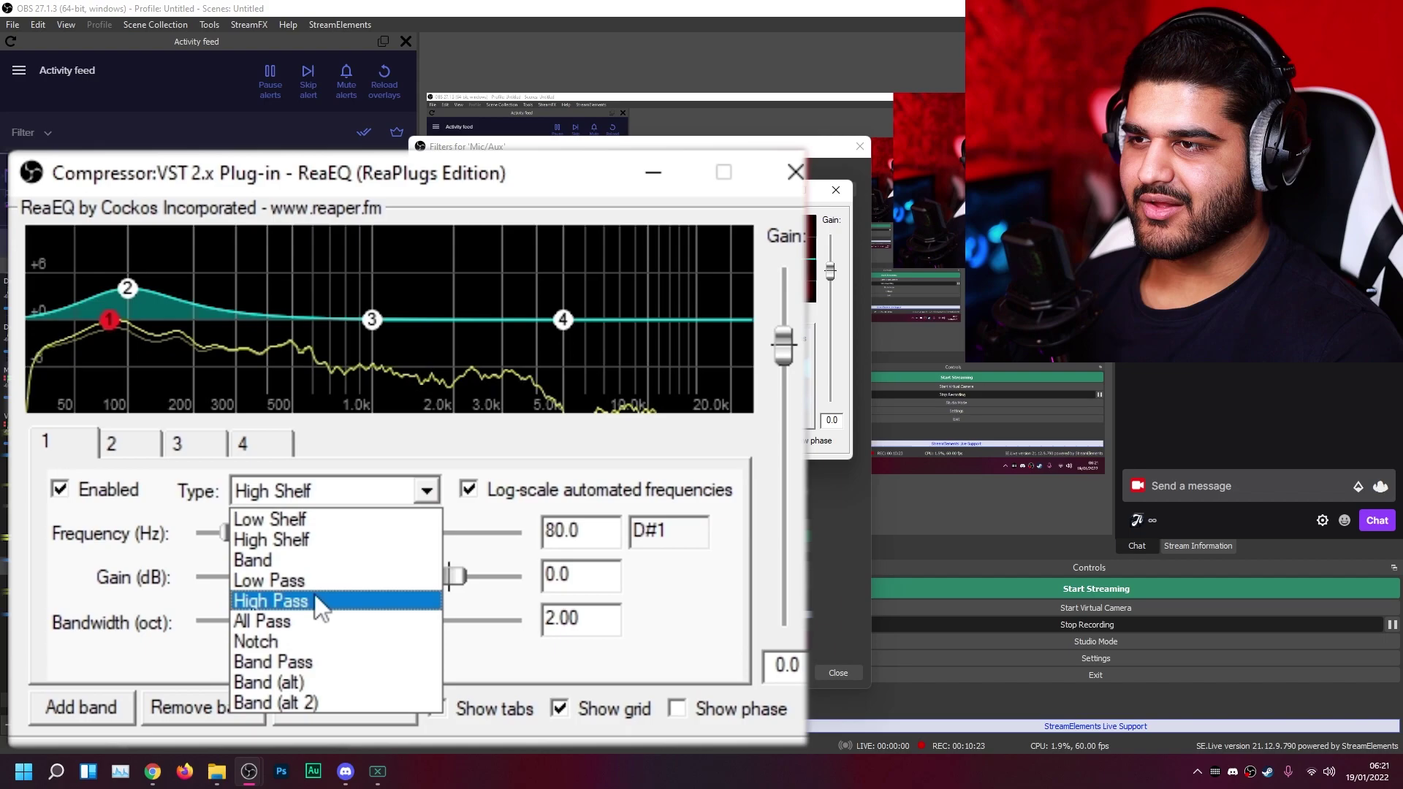
click(314, 600)
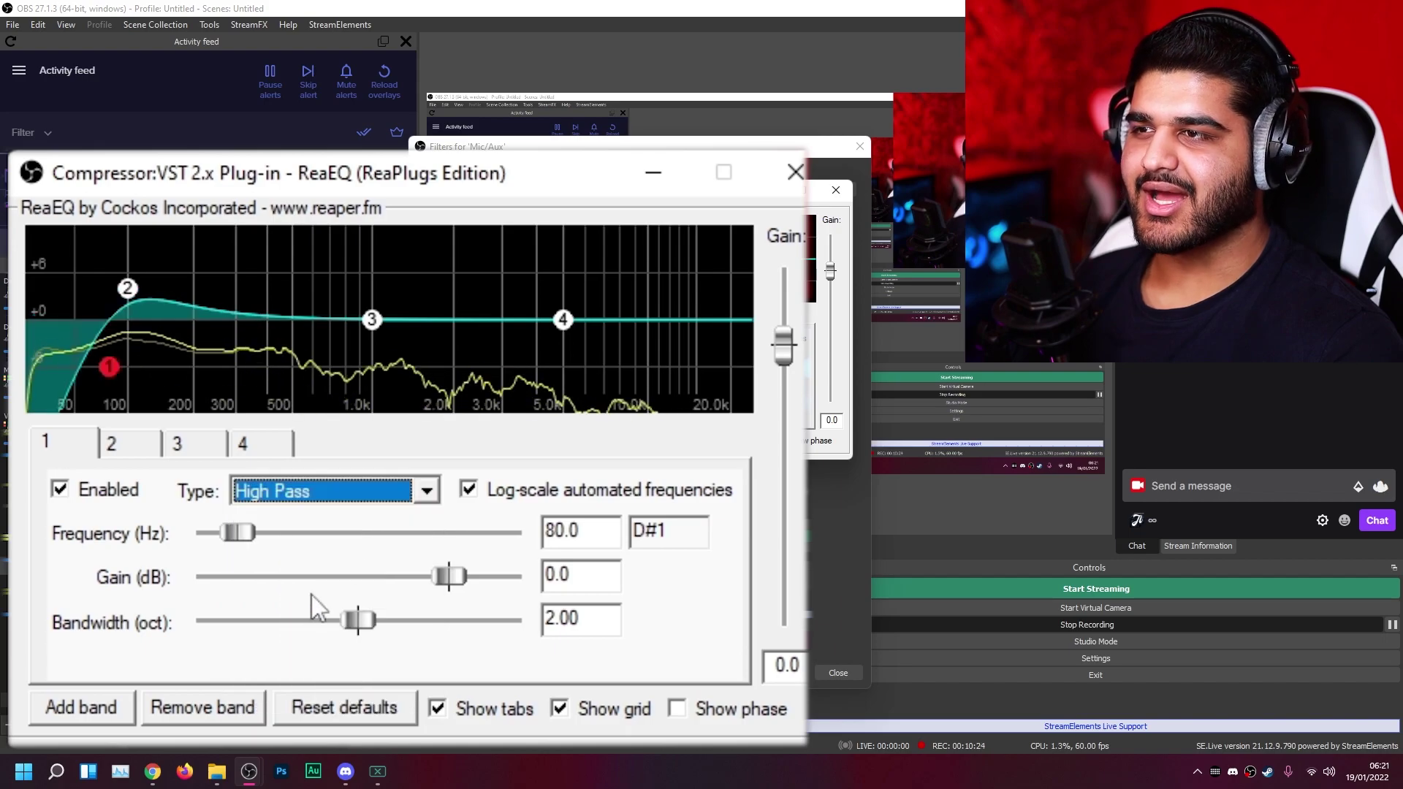
click(149, 448)
click(178, 445)
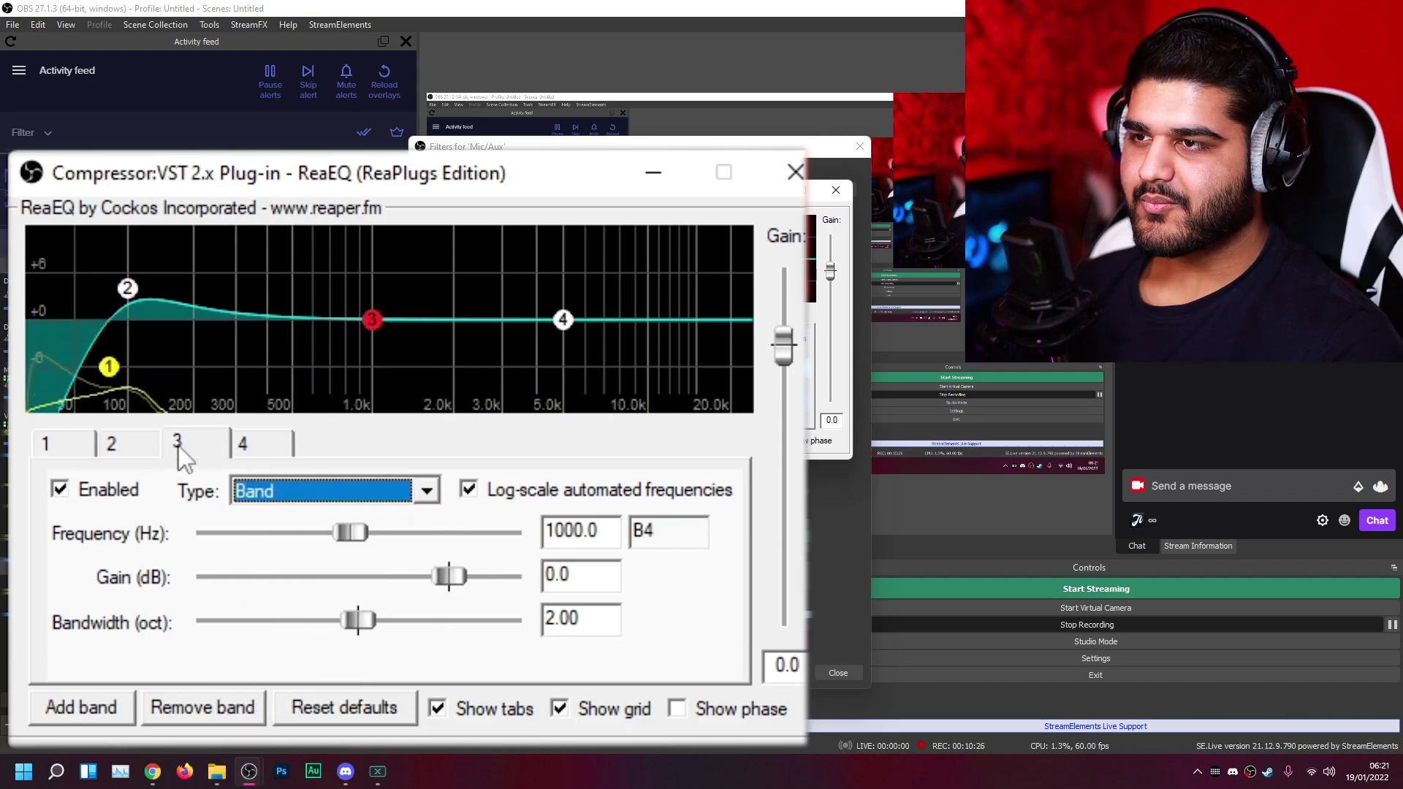
Step: Set band 3's frequency to 350 then slide it to about 339.9 Hz, with -2 dB gain
click(615, 536)
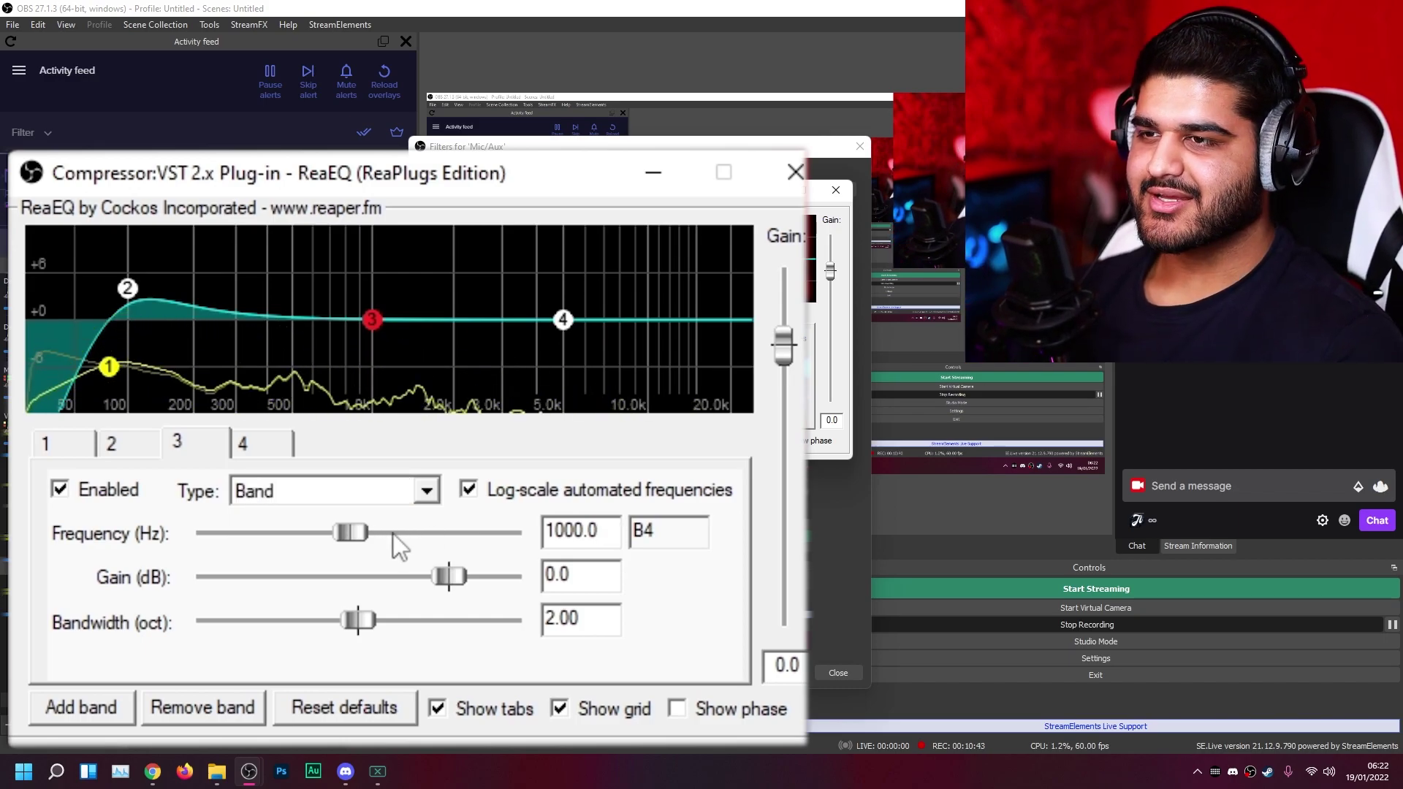
drag(604, 535, 532, 536)
text(35)
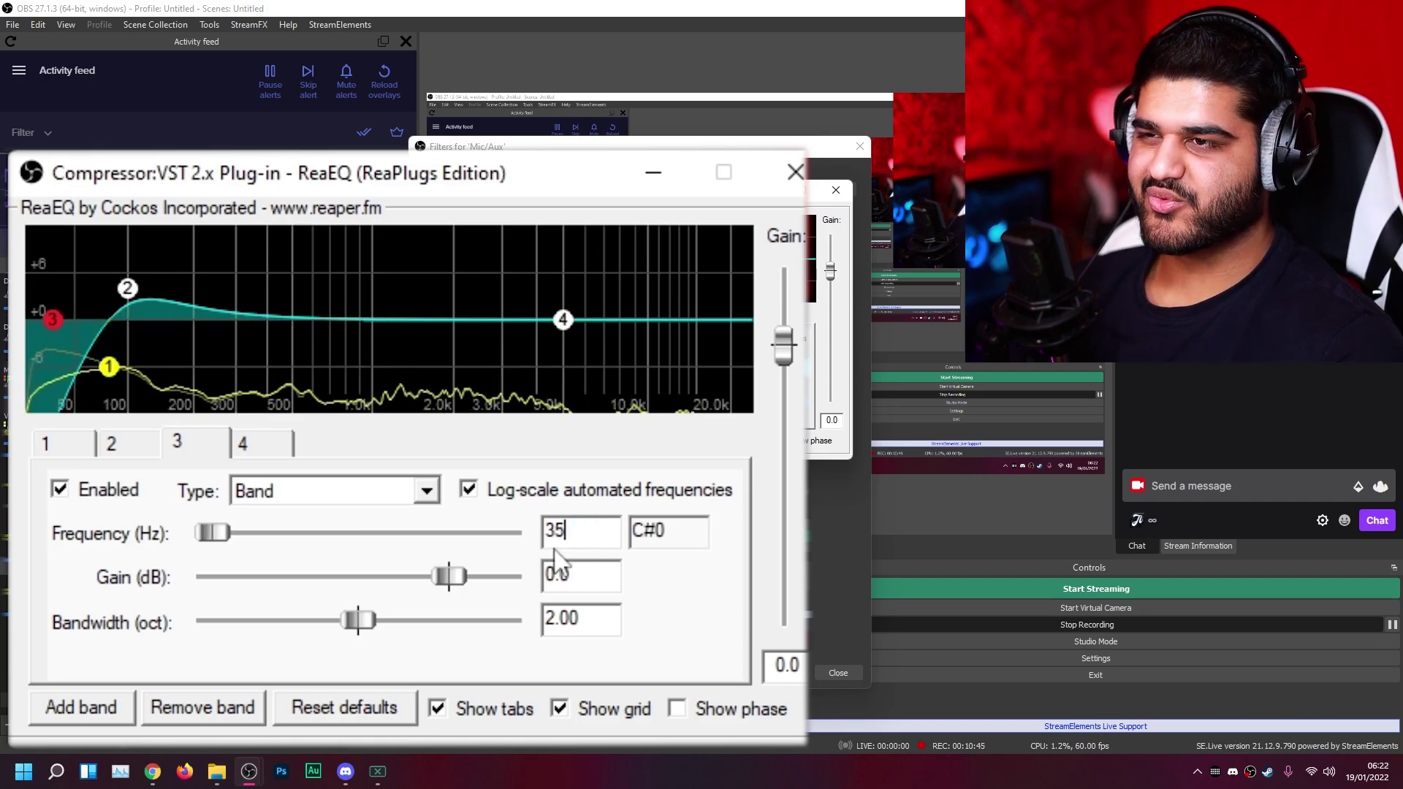
text(0)
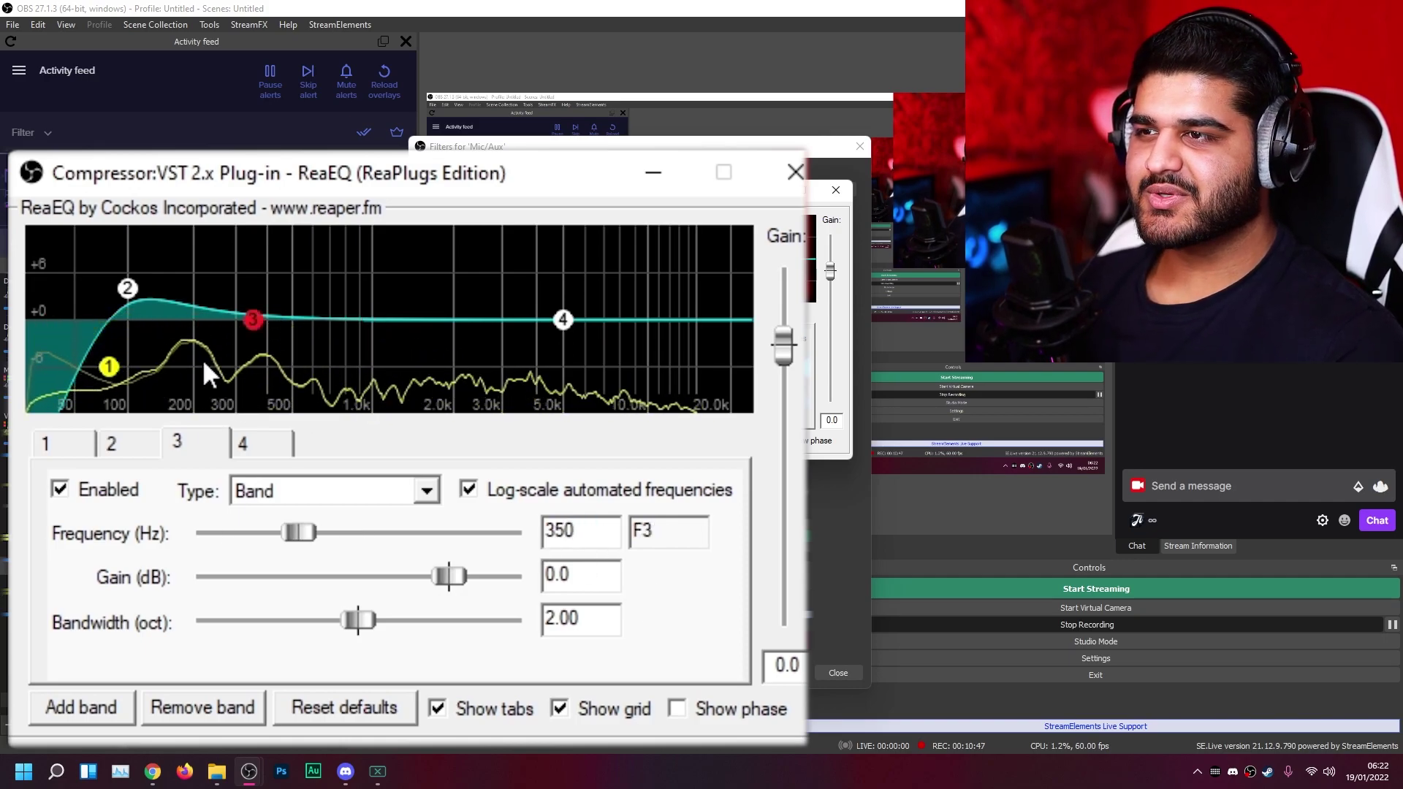
drag(300, 533, 298, 534)
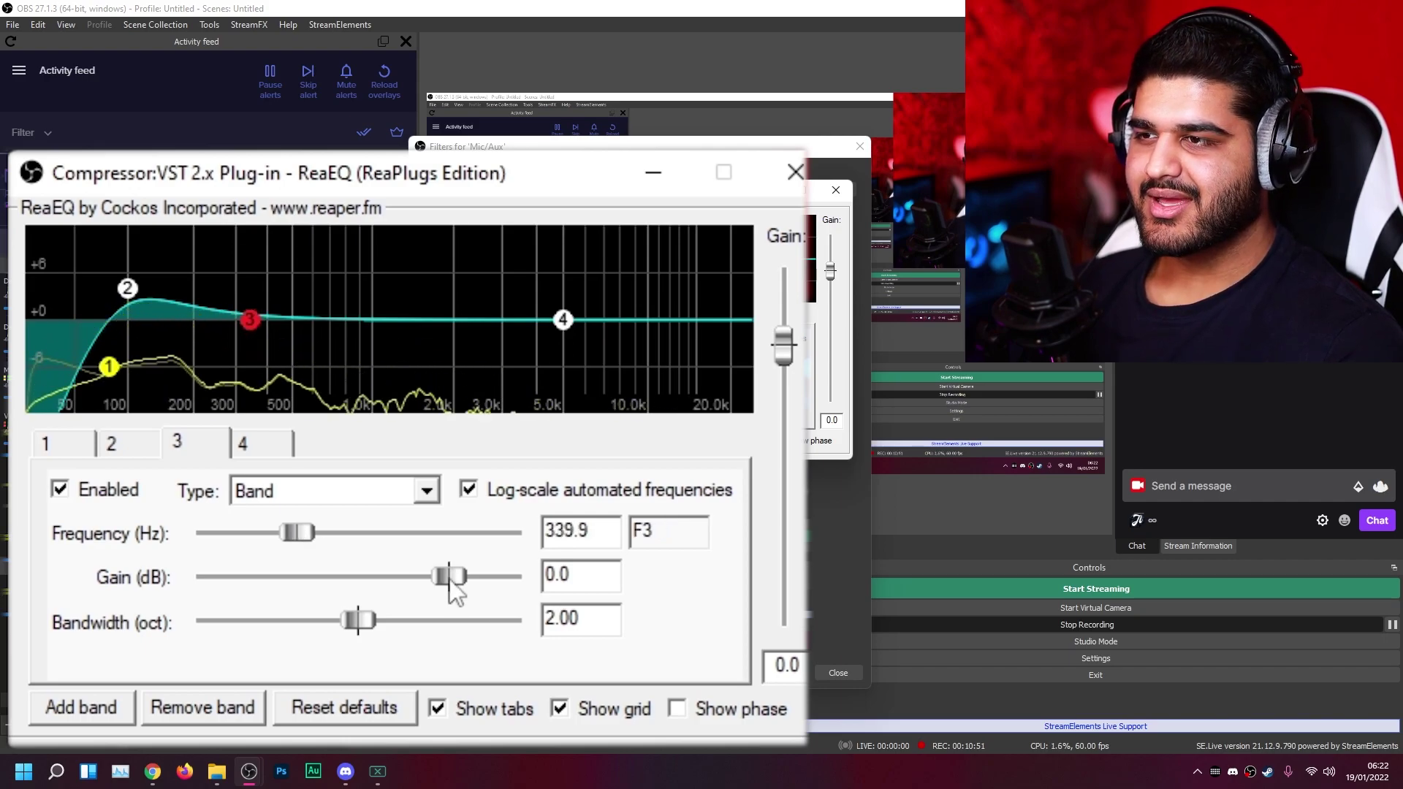
double_click(578, 577)
text(-2)
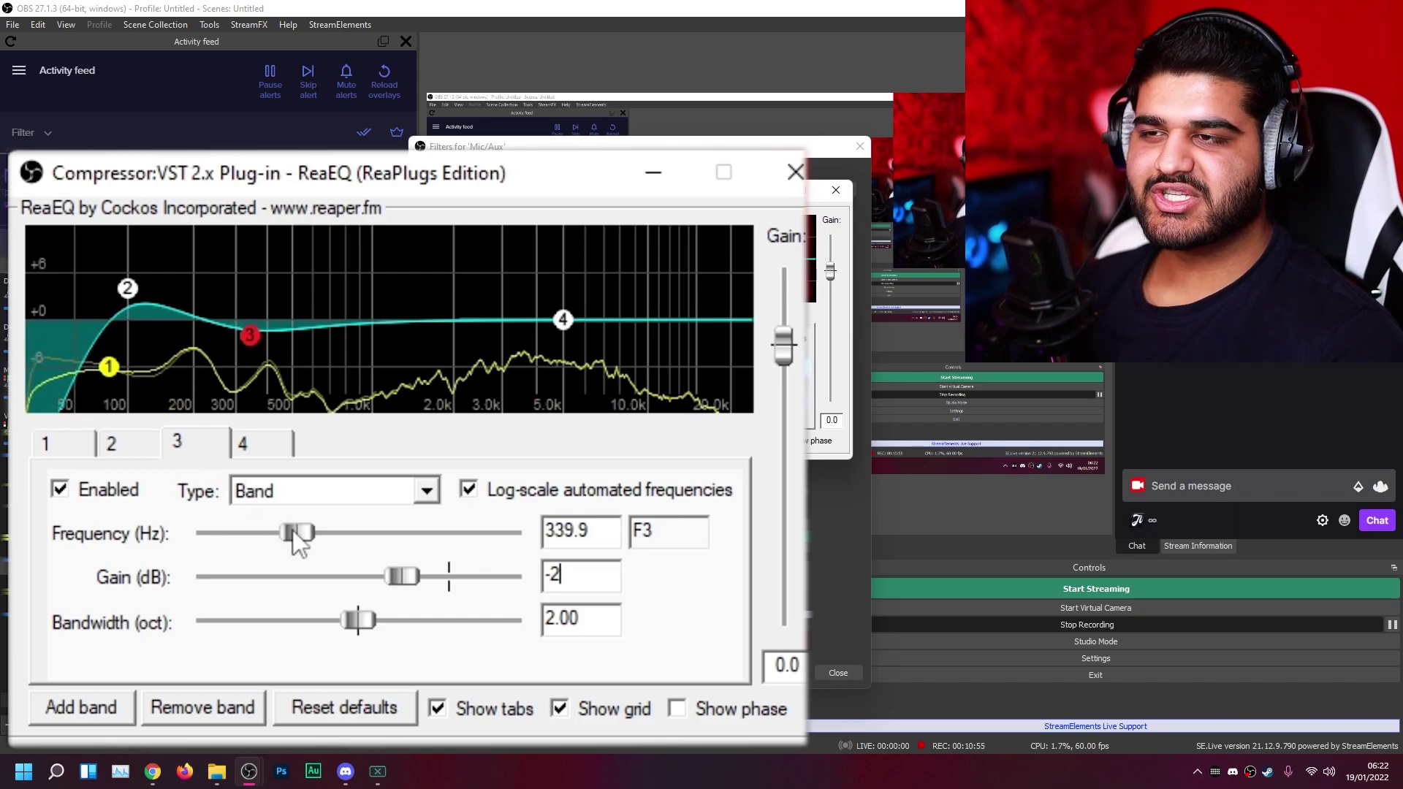
mouse_move(300, 534)
mouse_down()
mouse_move(278, 535)
mouse_move(326, 535)
mouse_move(300, 533)
mouse_up()
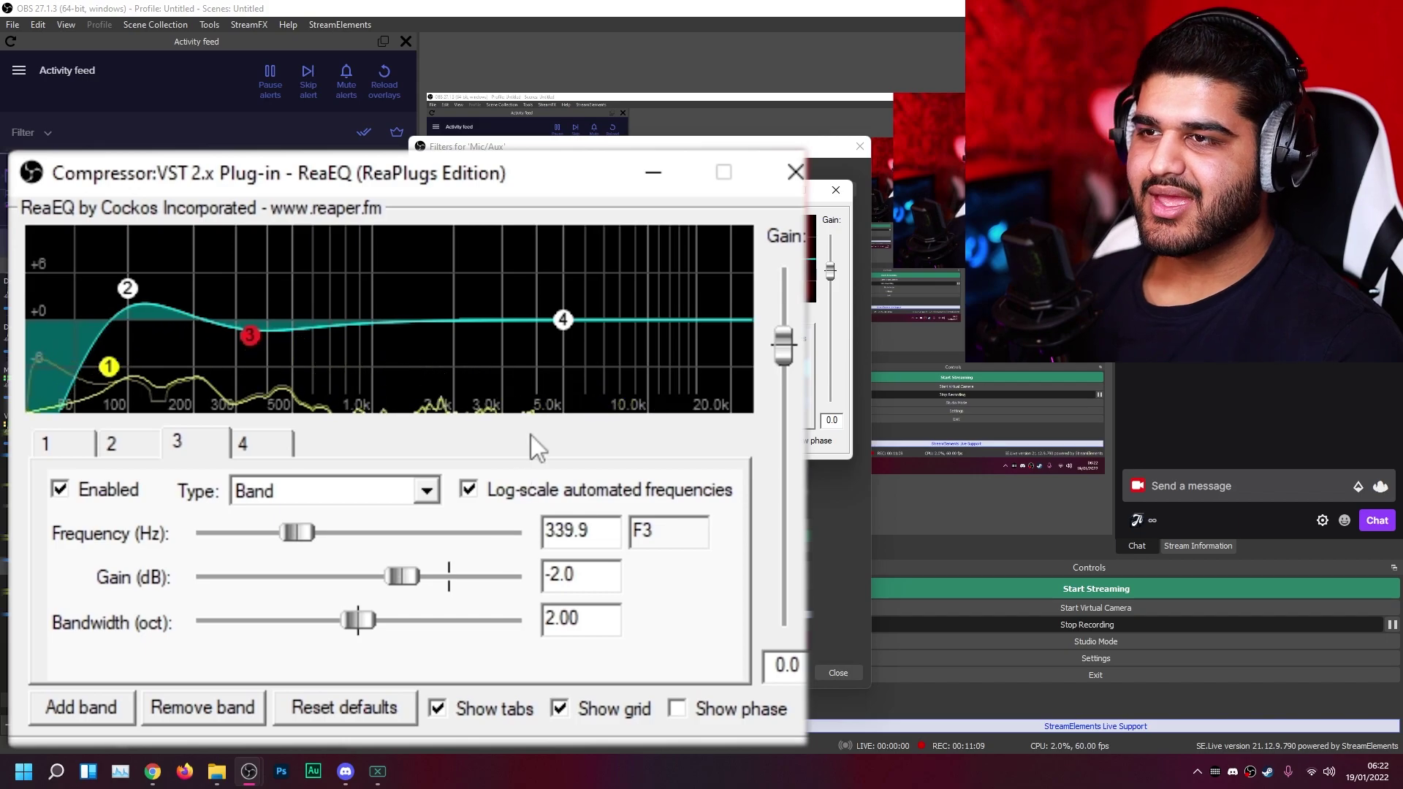
click(219, 444)
Step: Give the 5000 Hz High Shelf band 4 a 1.00-octave bandwidth, raising gain to 6 then settling on 3 dB
click(236, 445)
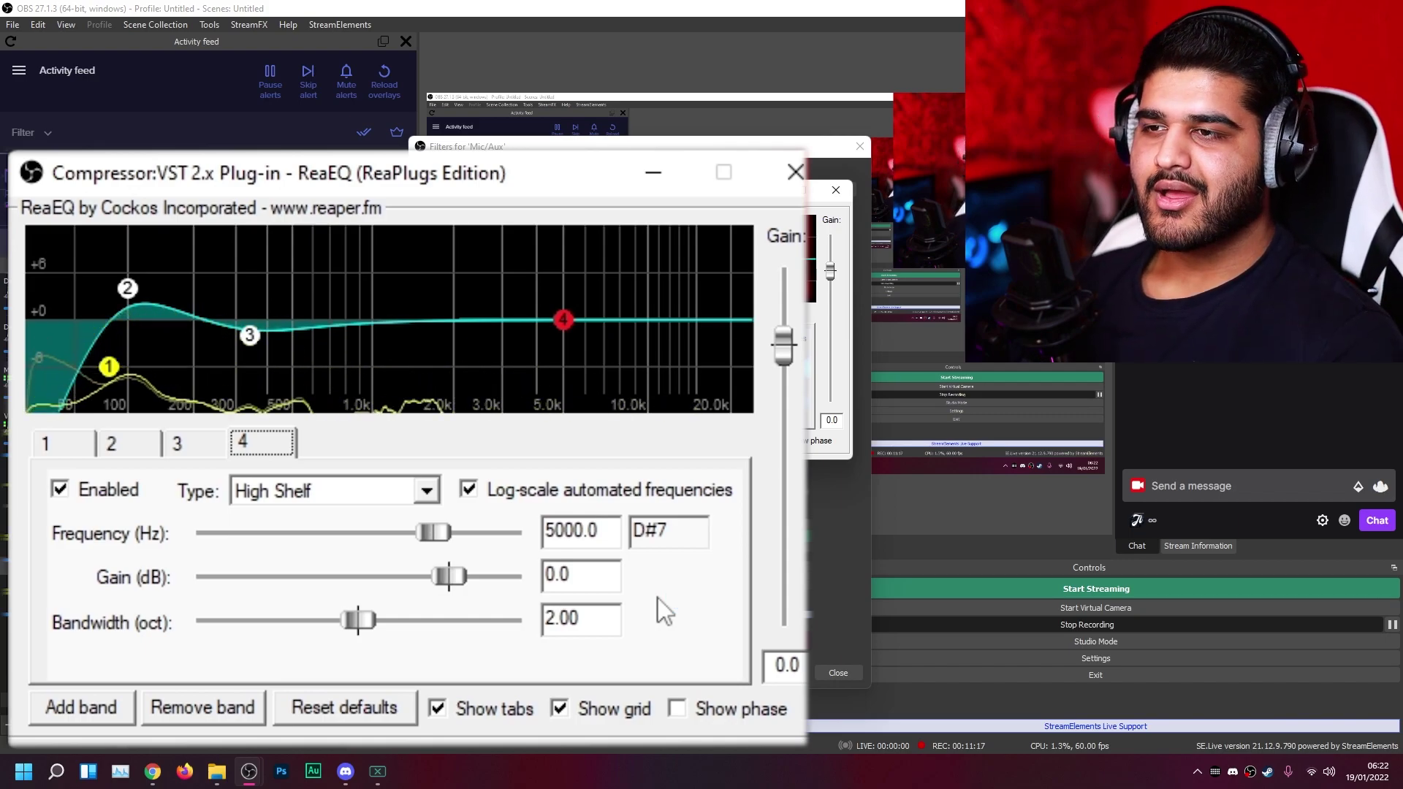
drag(572, 575, 563, 575)
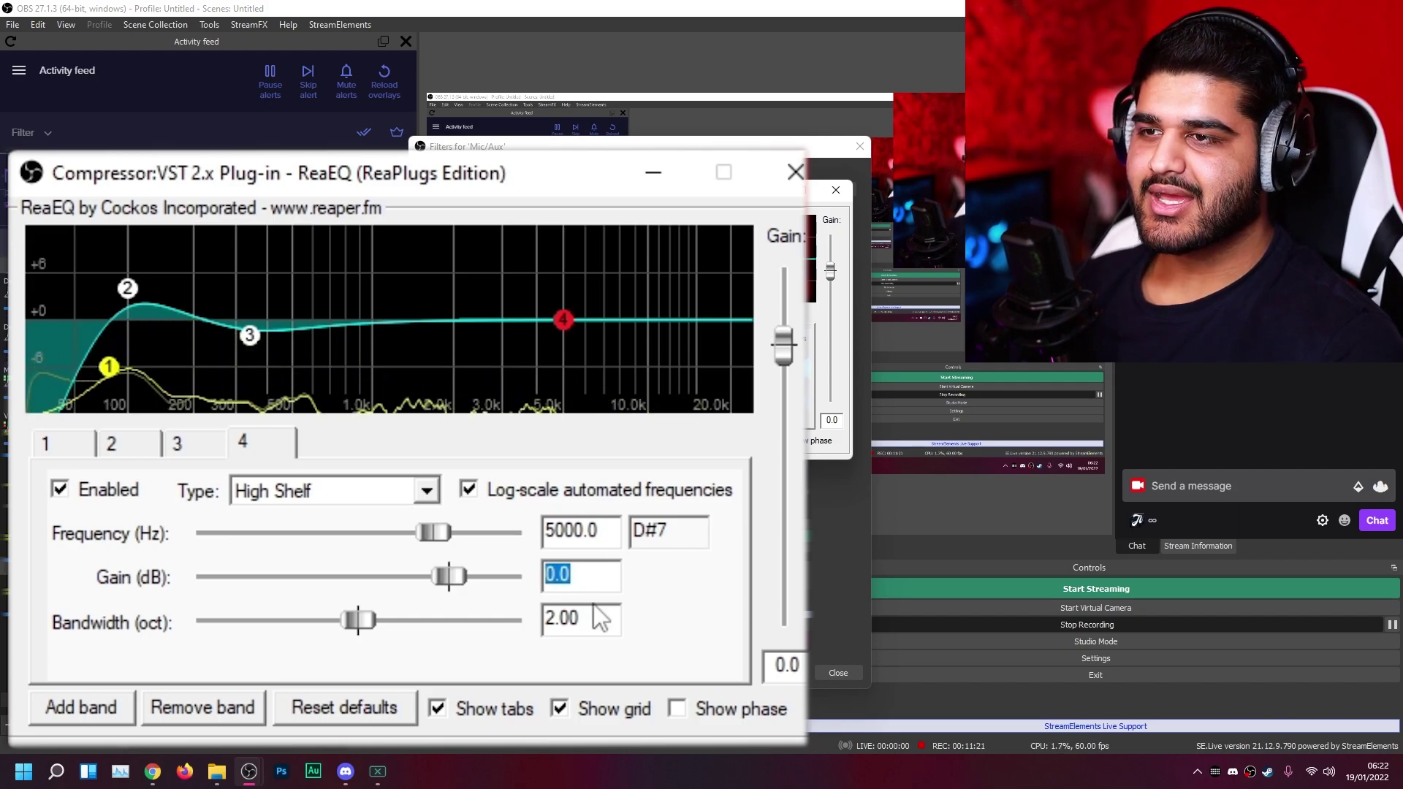
key(Tab)
text(1)
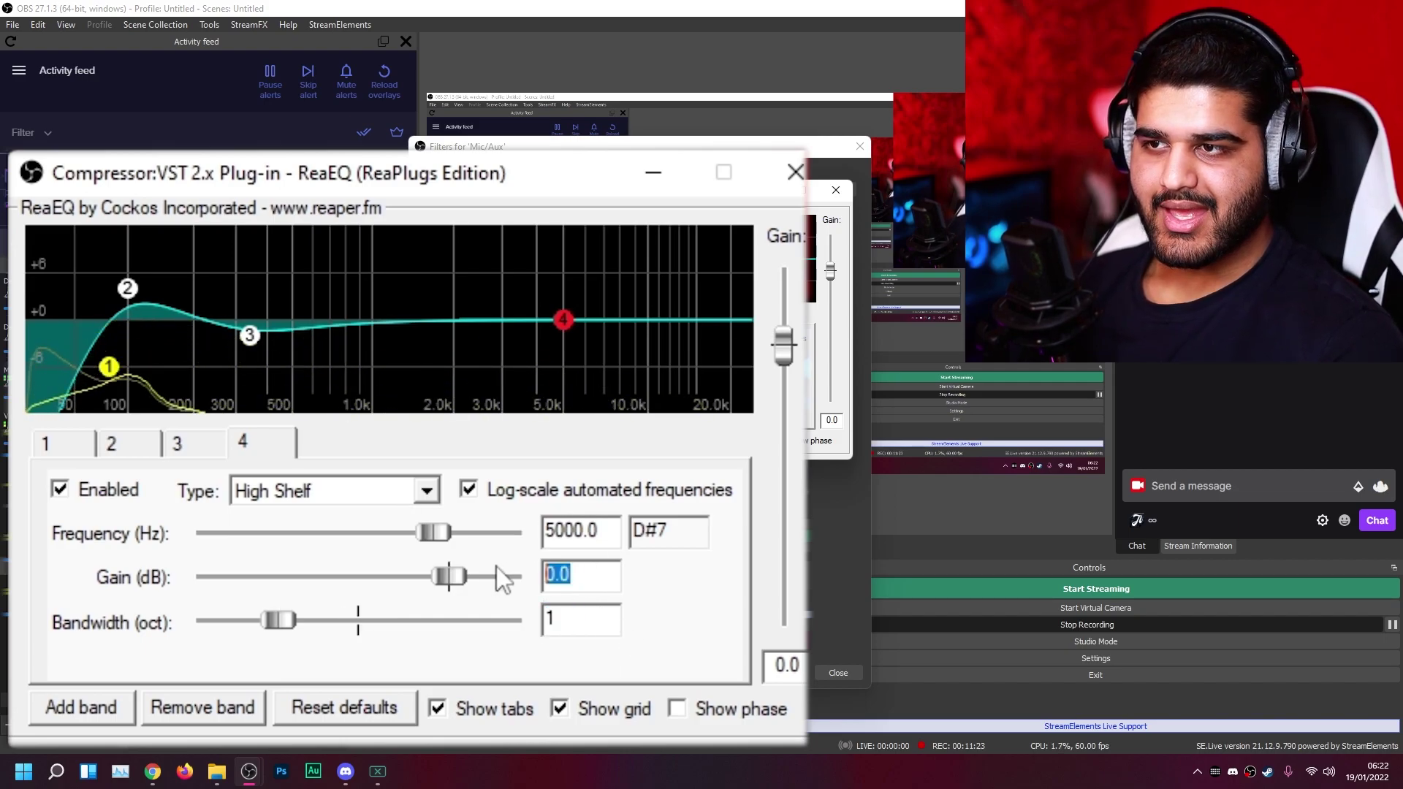
text(3)
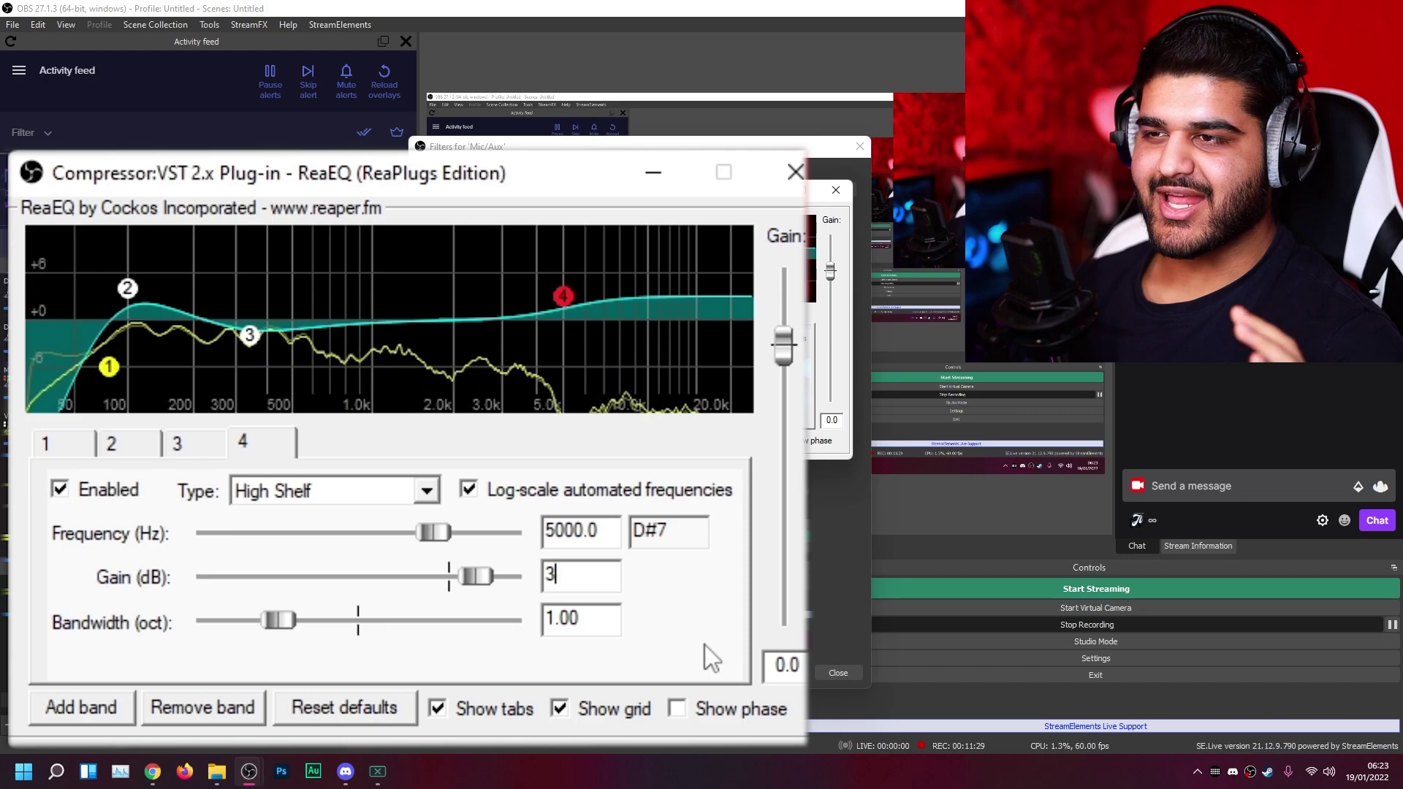
double_click(583, 575)
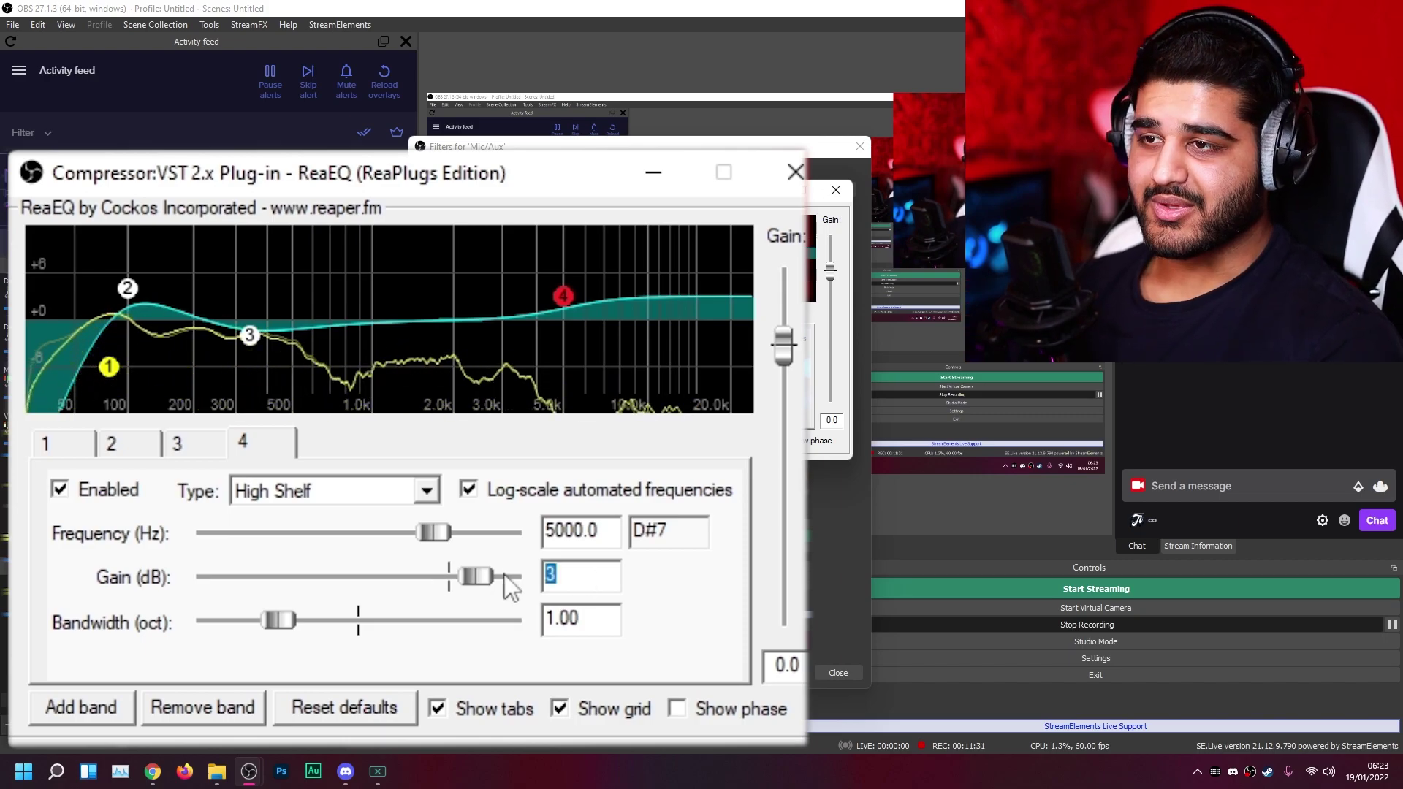
text(6)
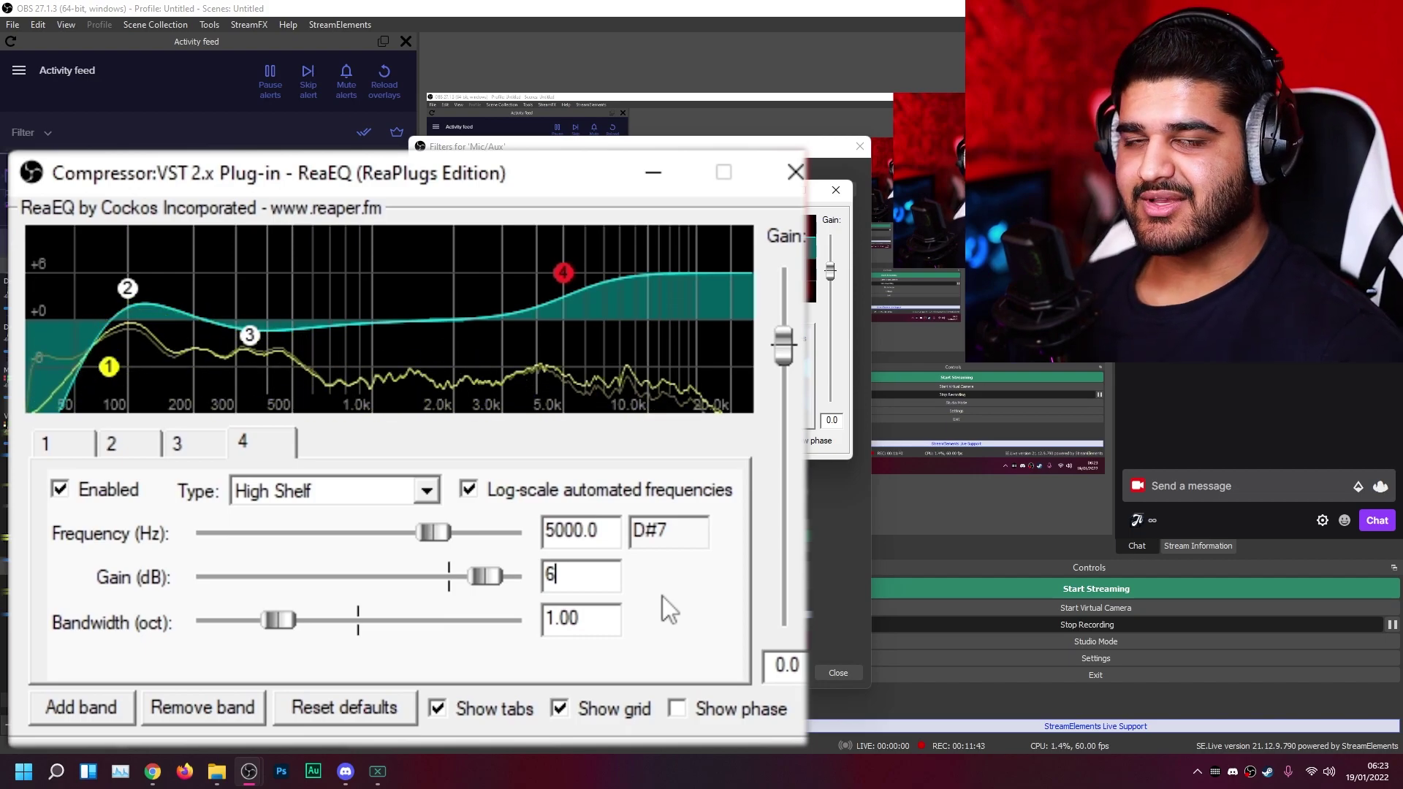
drag(577, 576, 509, 580)
text(3)
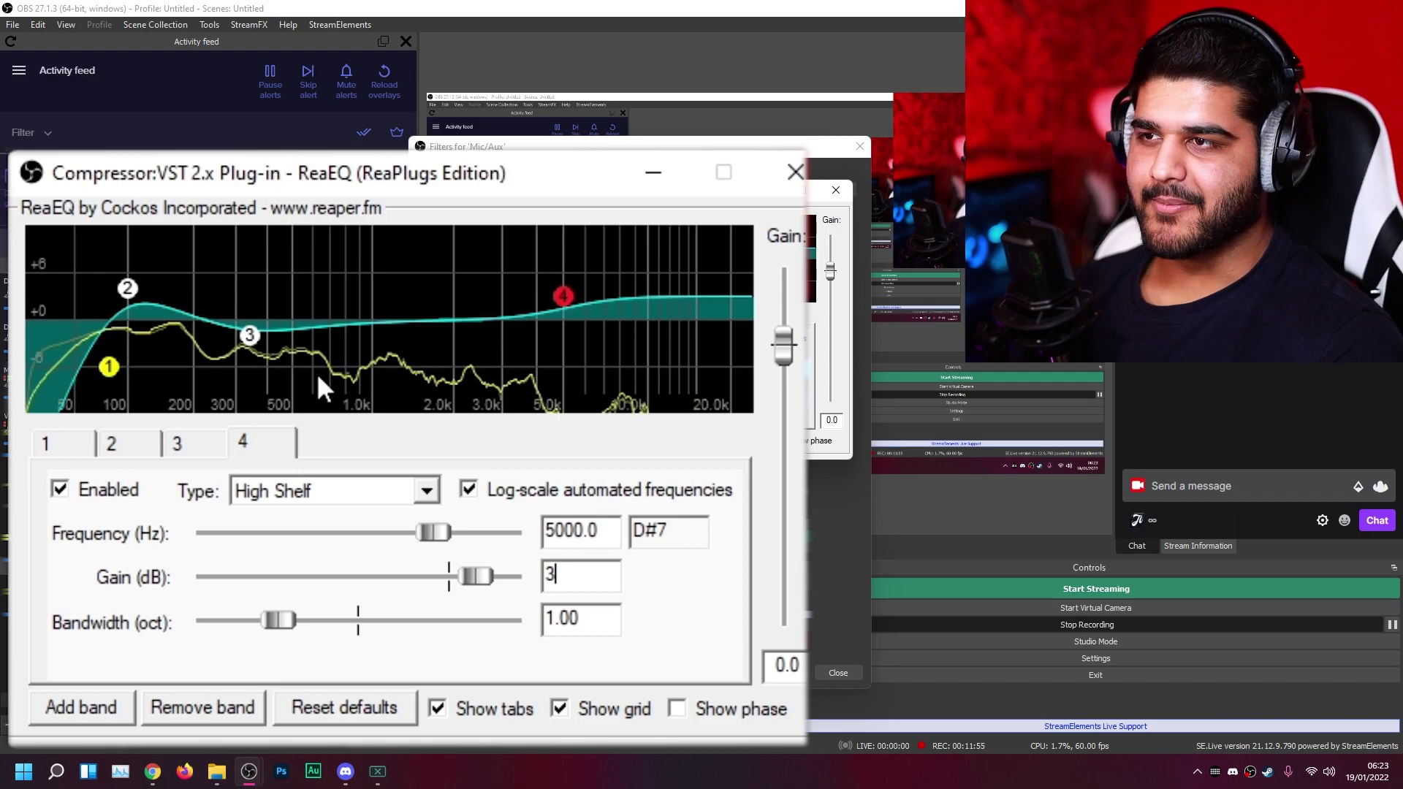
click(249, 334)
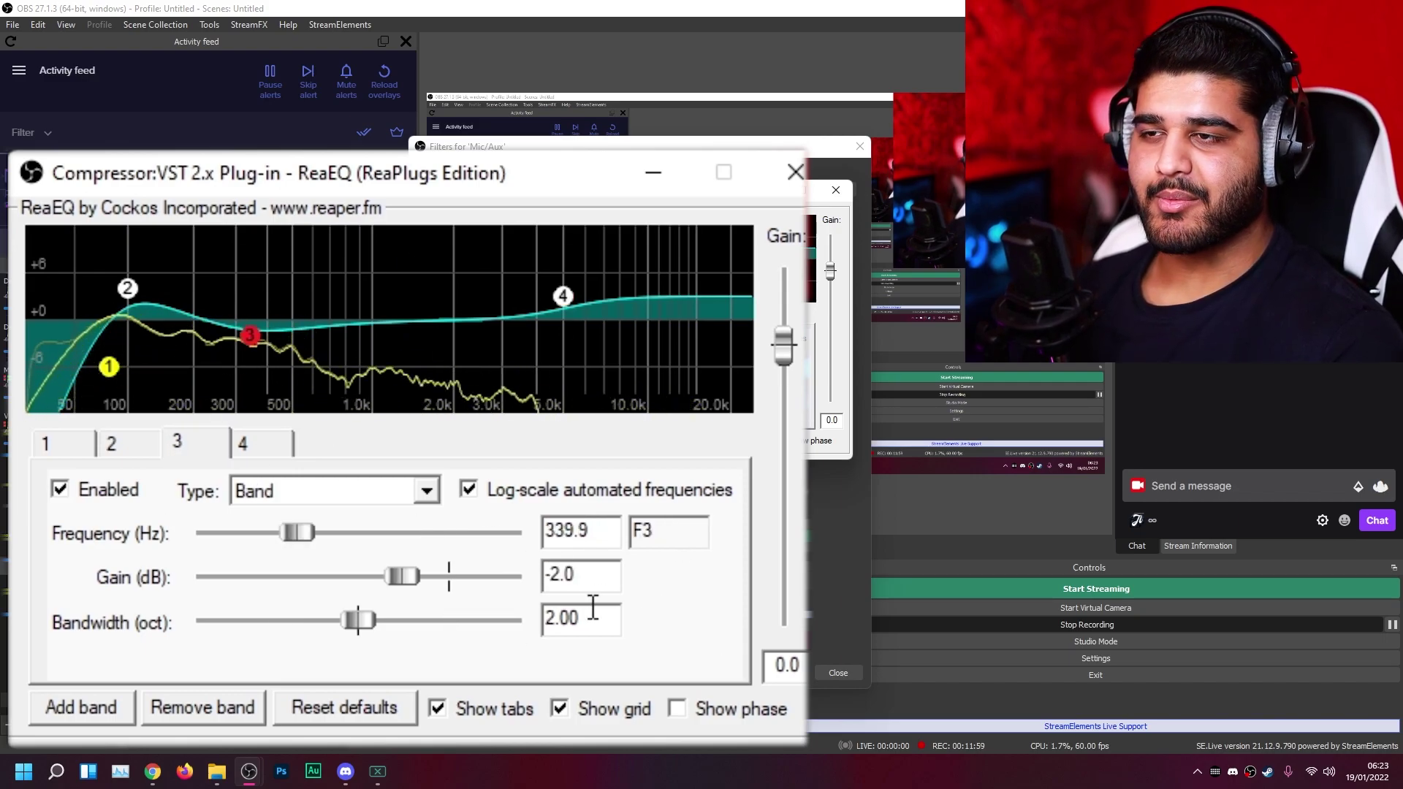
Step: Check band 2's bass boost and band 1's high-pass on the EQ graph, then close ReaEQ
click(126, 290)
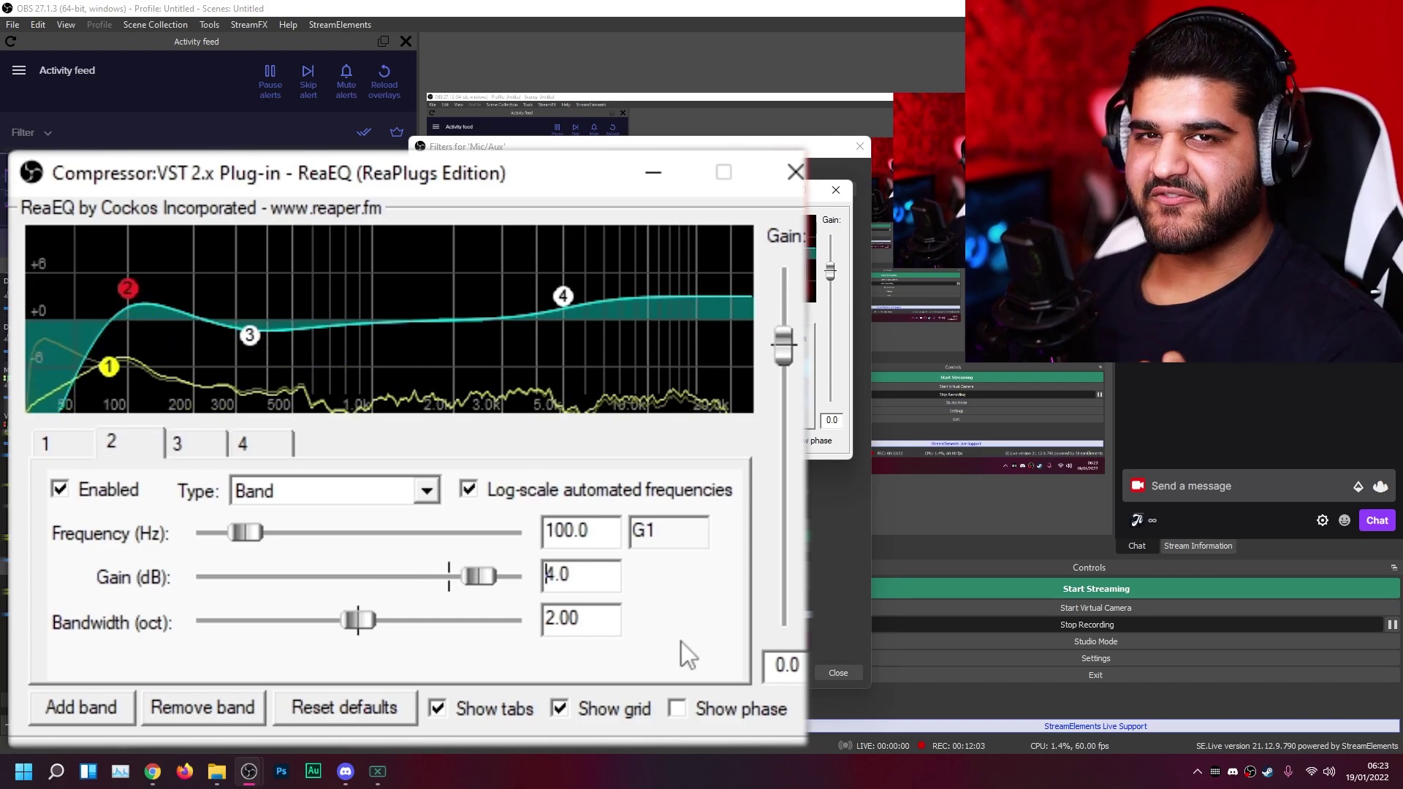
click(109, 371)
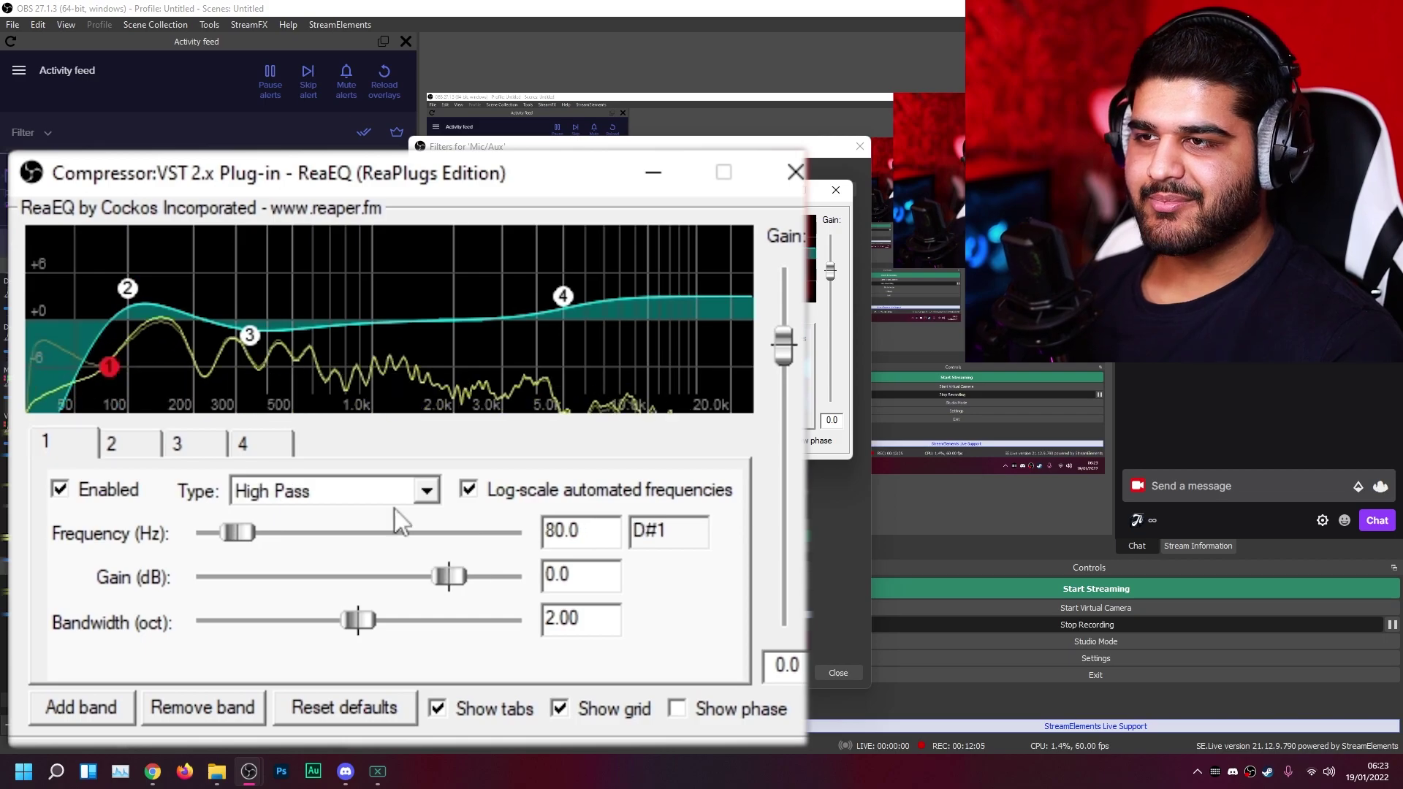
click(665, 623)
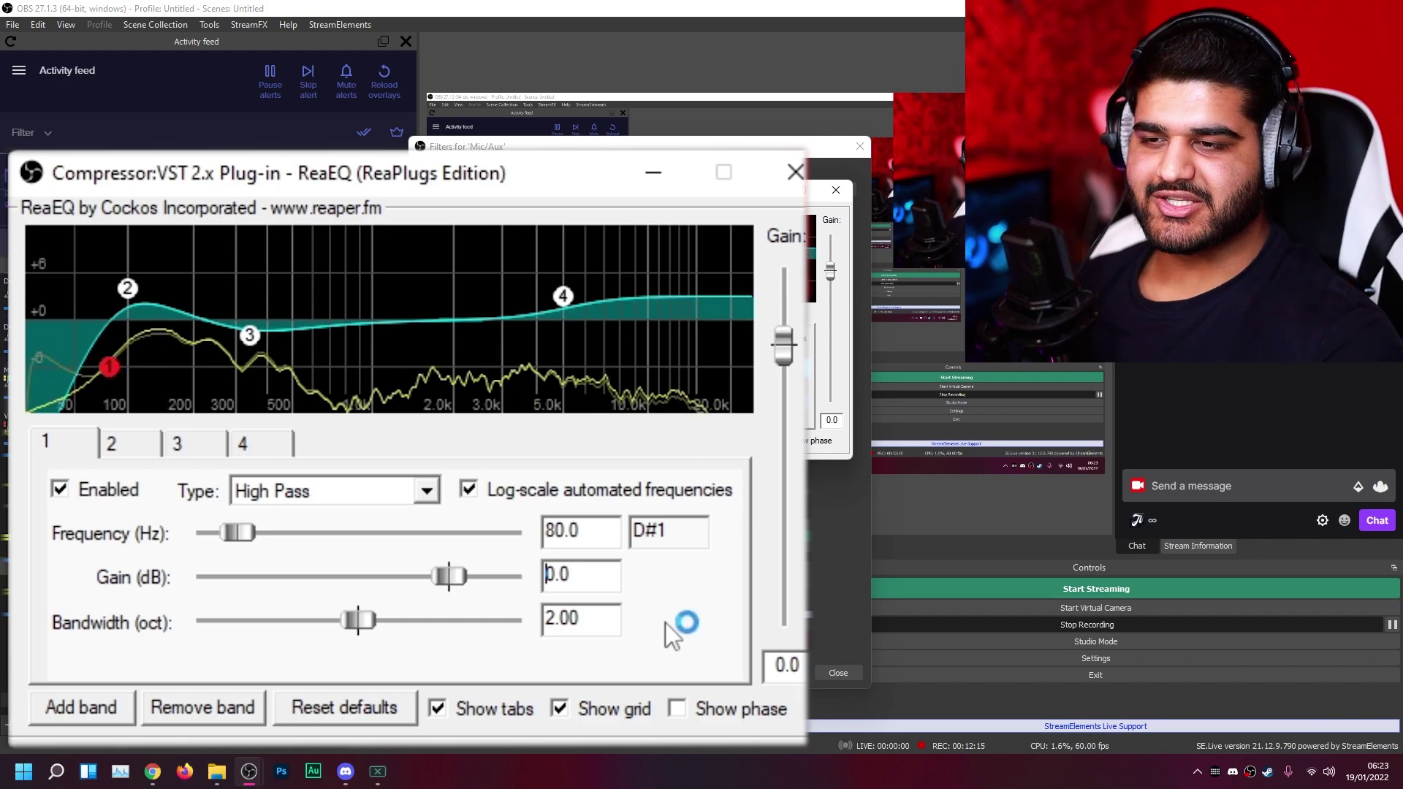
click(371, 249)
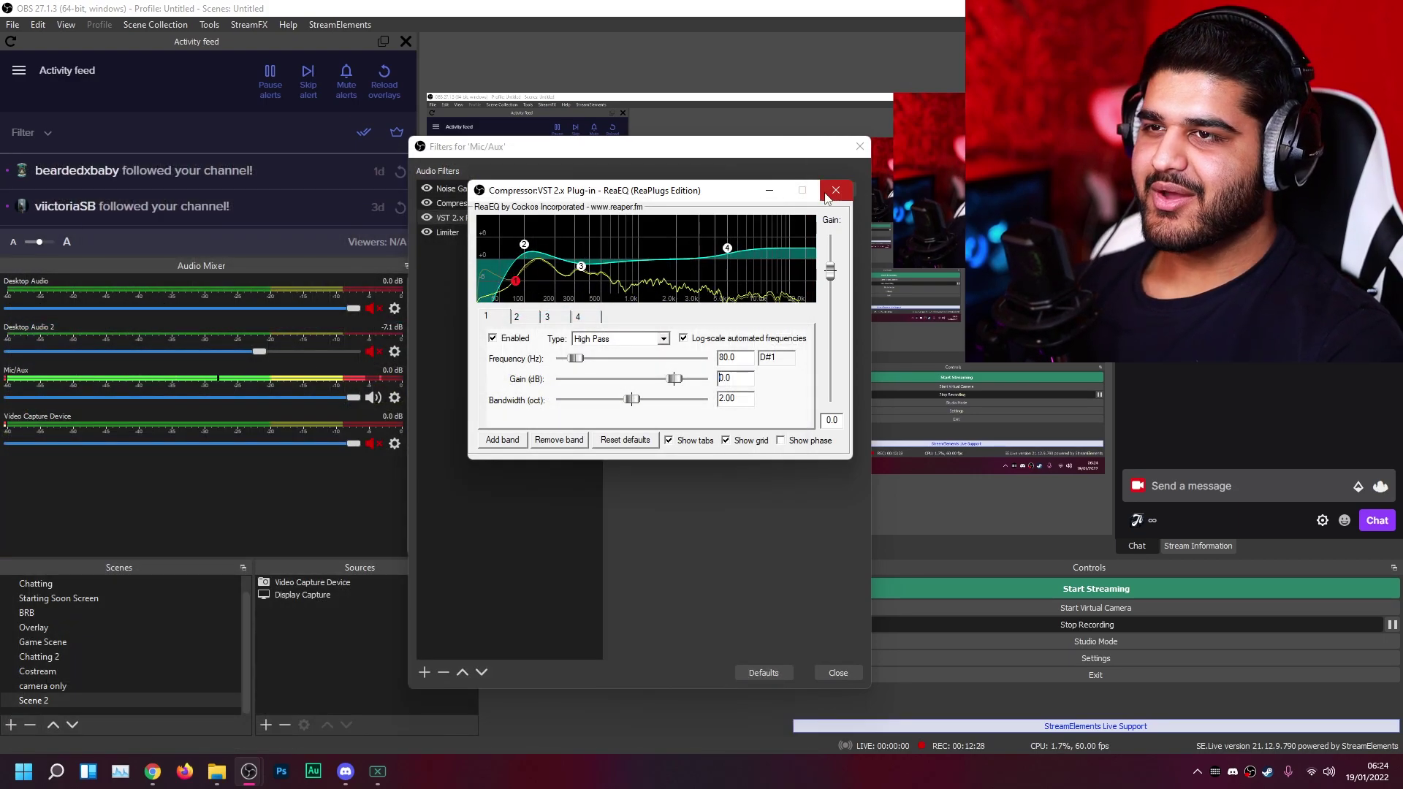
click(835, 191)
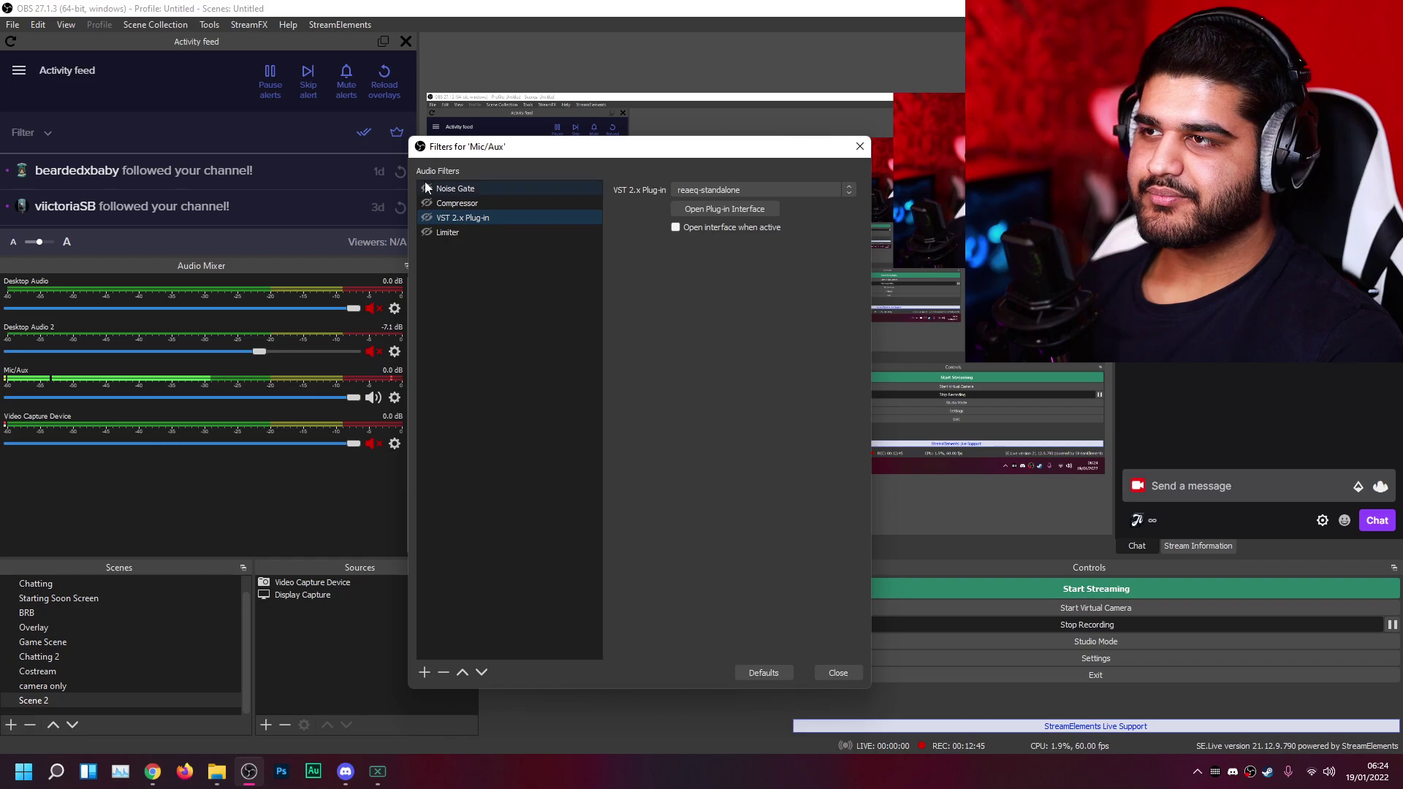
Step: Re-enable the Compressor with its eye icon, select the VST 2.x Plug-in row, and close the filters window
click(427, 202)
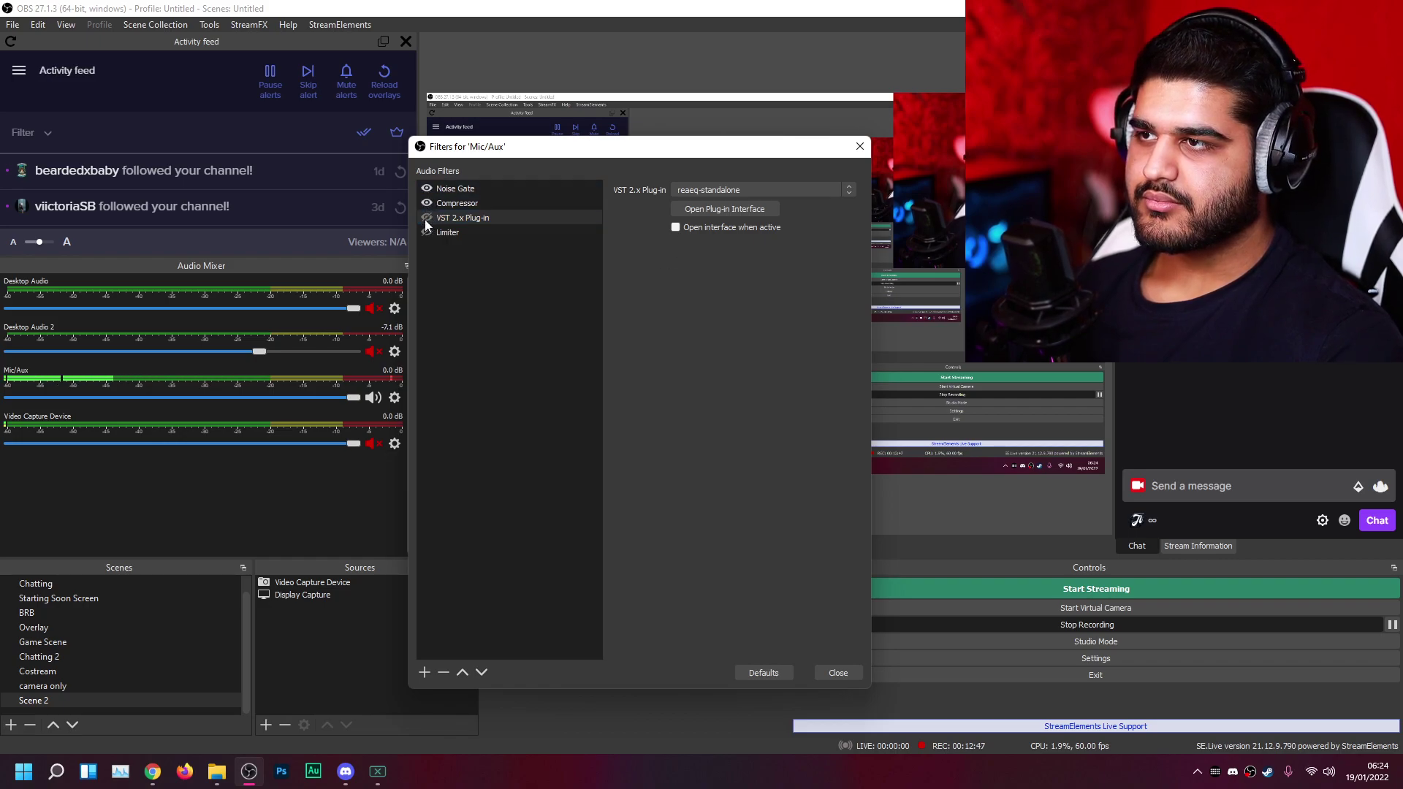
click(493, 261)
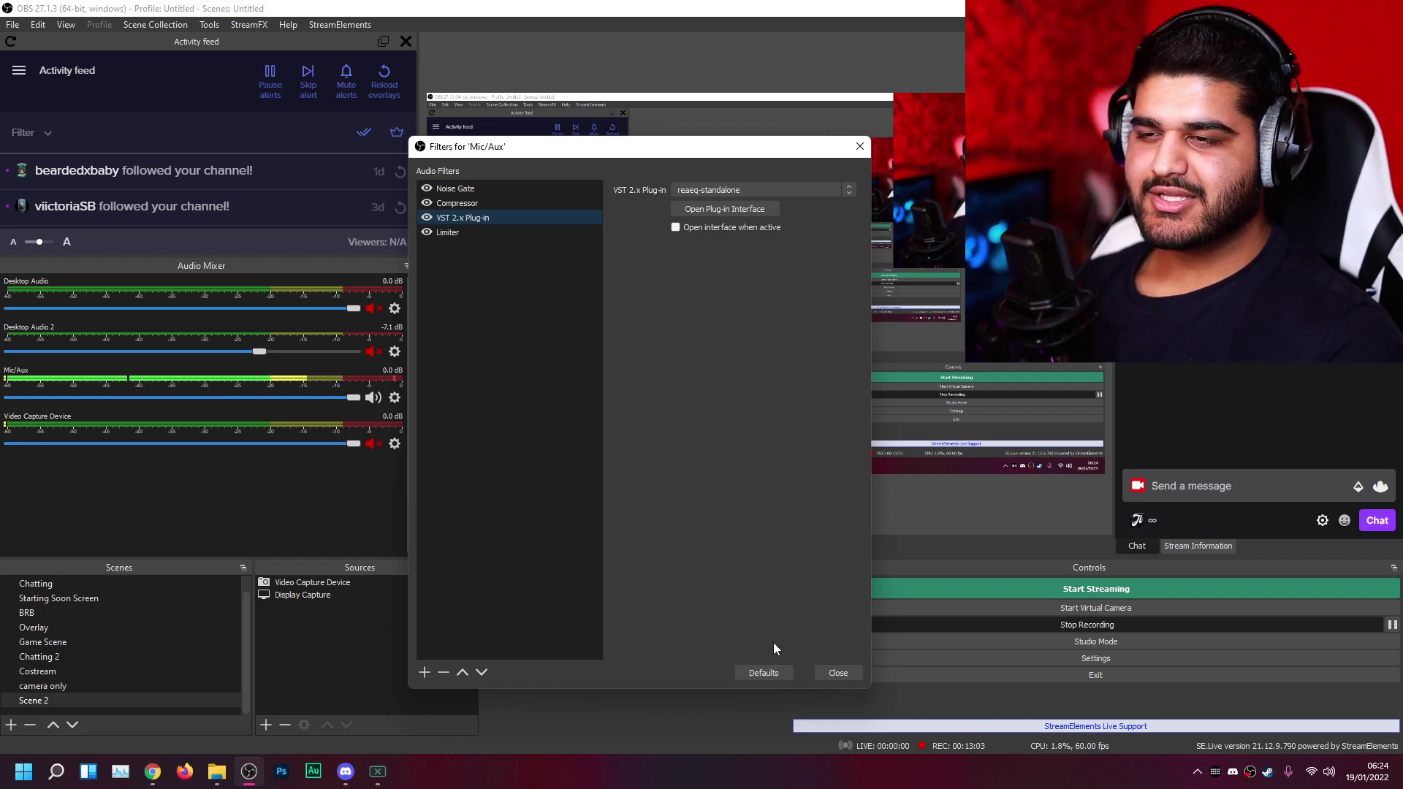
click(814, 672)
Step: Select the 'camera only' scene in the Scenes dock
click(120, 687)
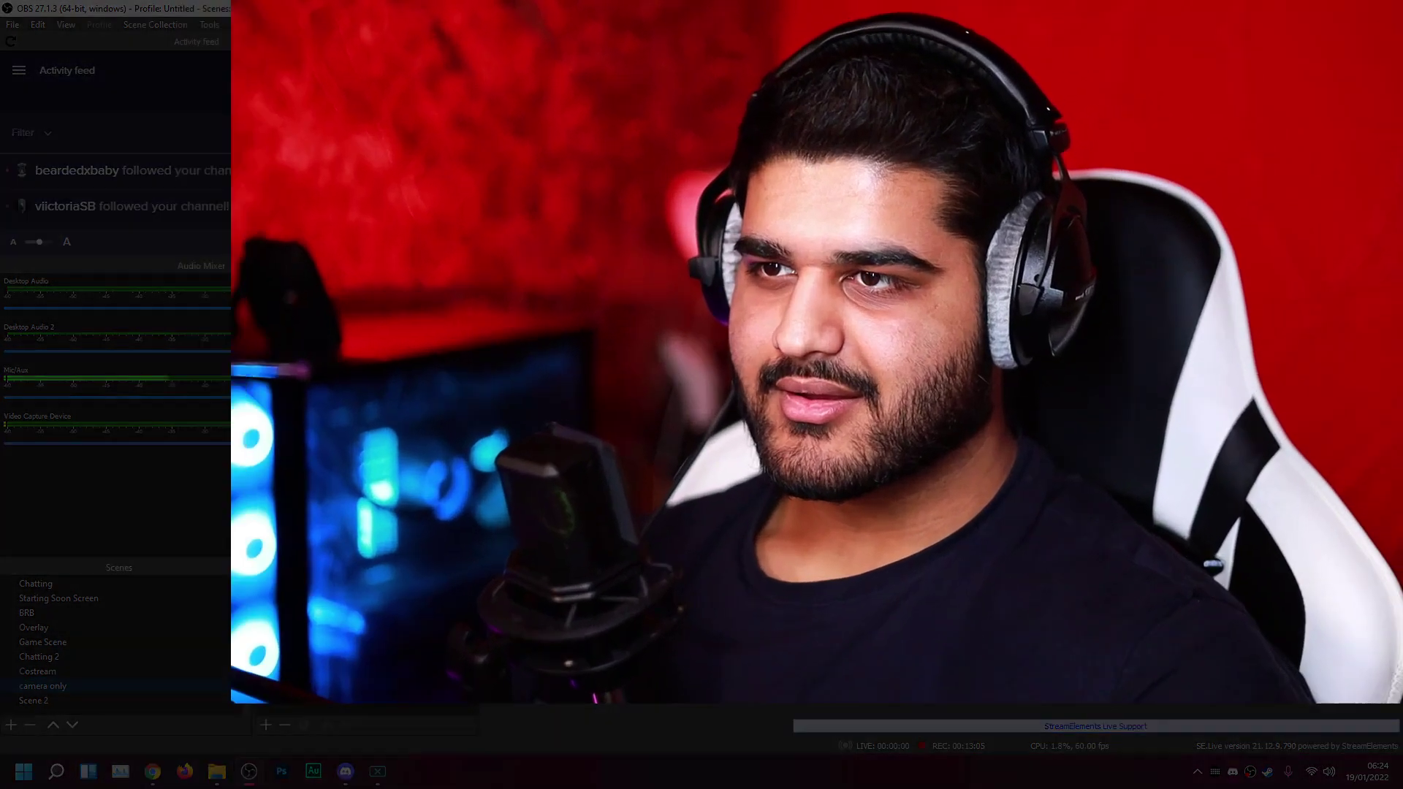